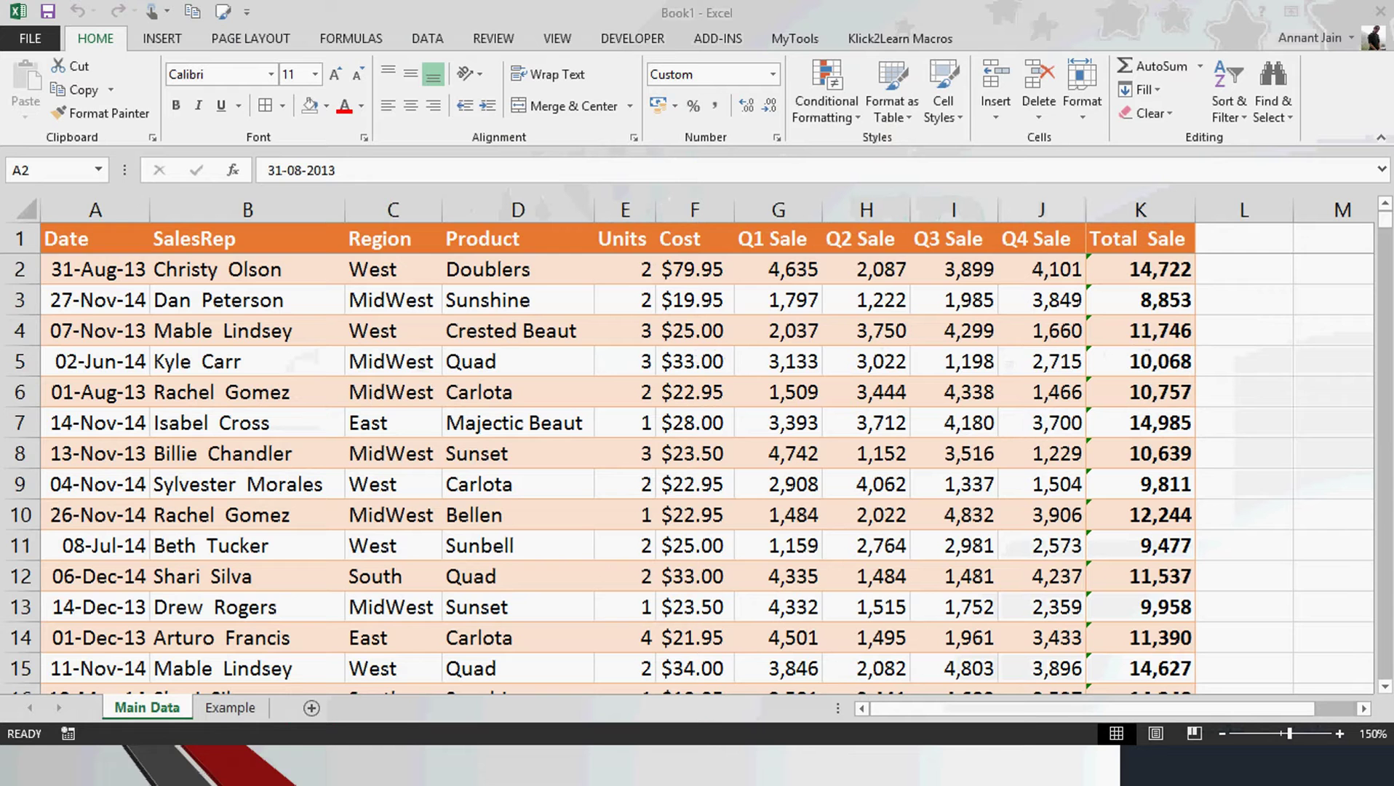
Review the Main Data column headings from Date in A1 through Total Sale in K1.
left_click(95, 239)
left_click(95, 270)
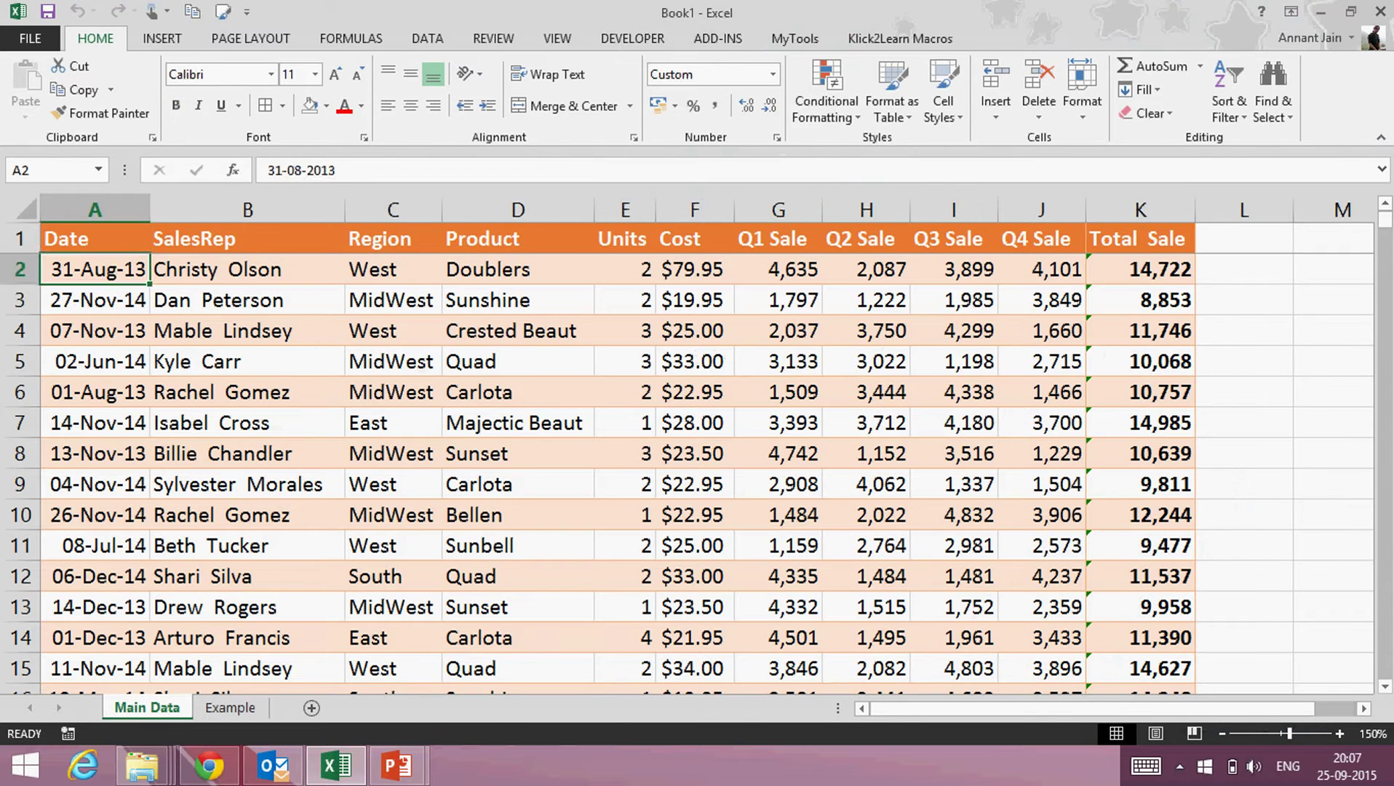
left_click(95, 239)
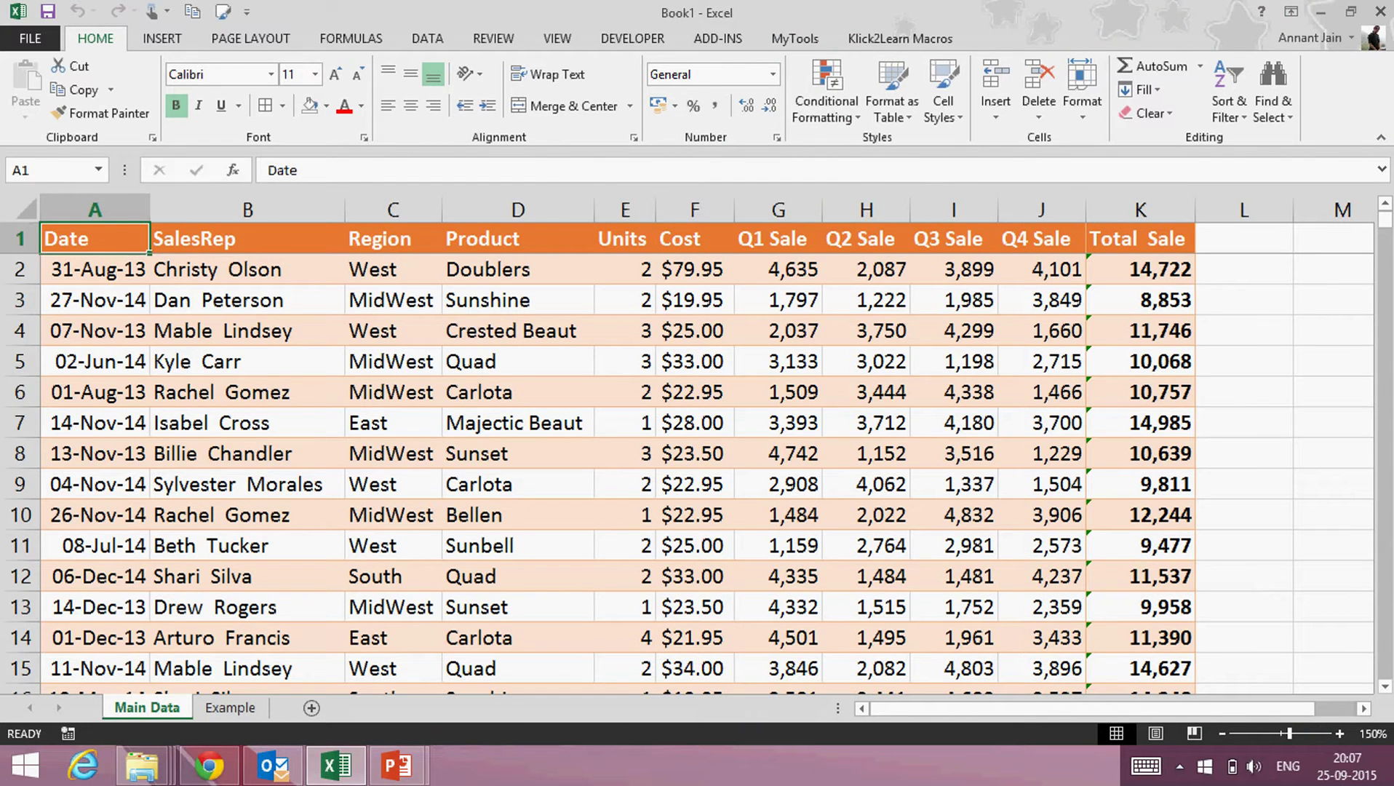
left_click(247, 239)
left_click(393, 238)
left_click(518, 239)
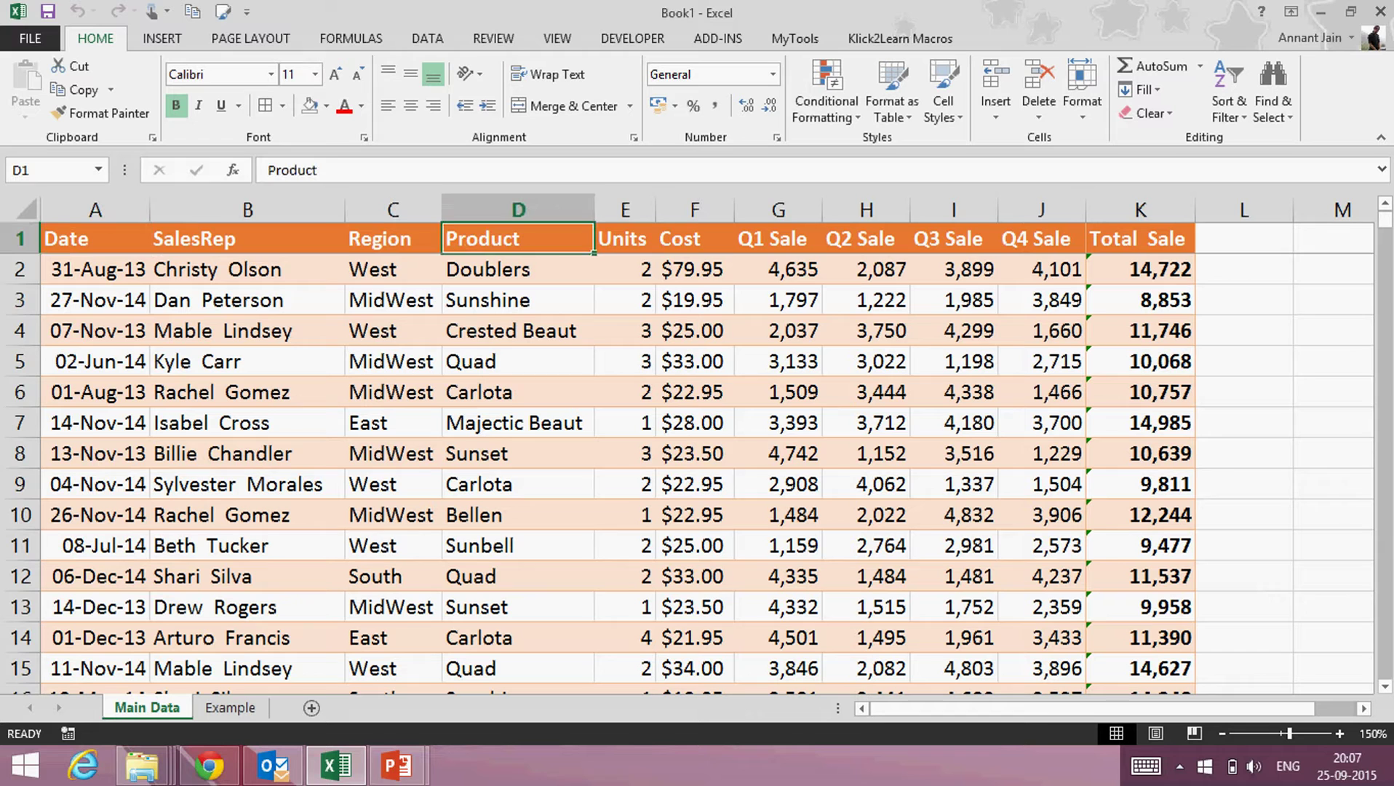
left_click(625, 238)
left_click(695, 238)
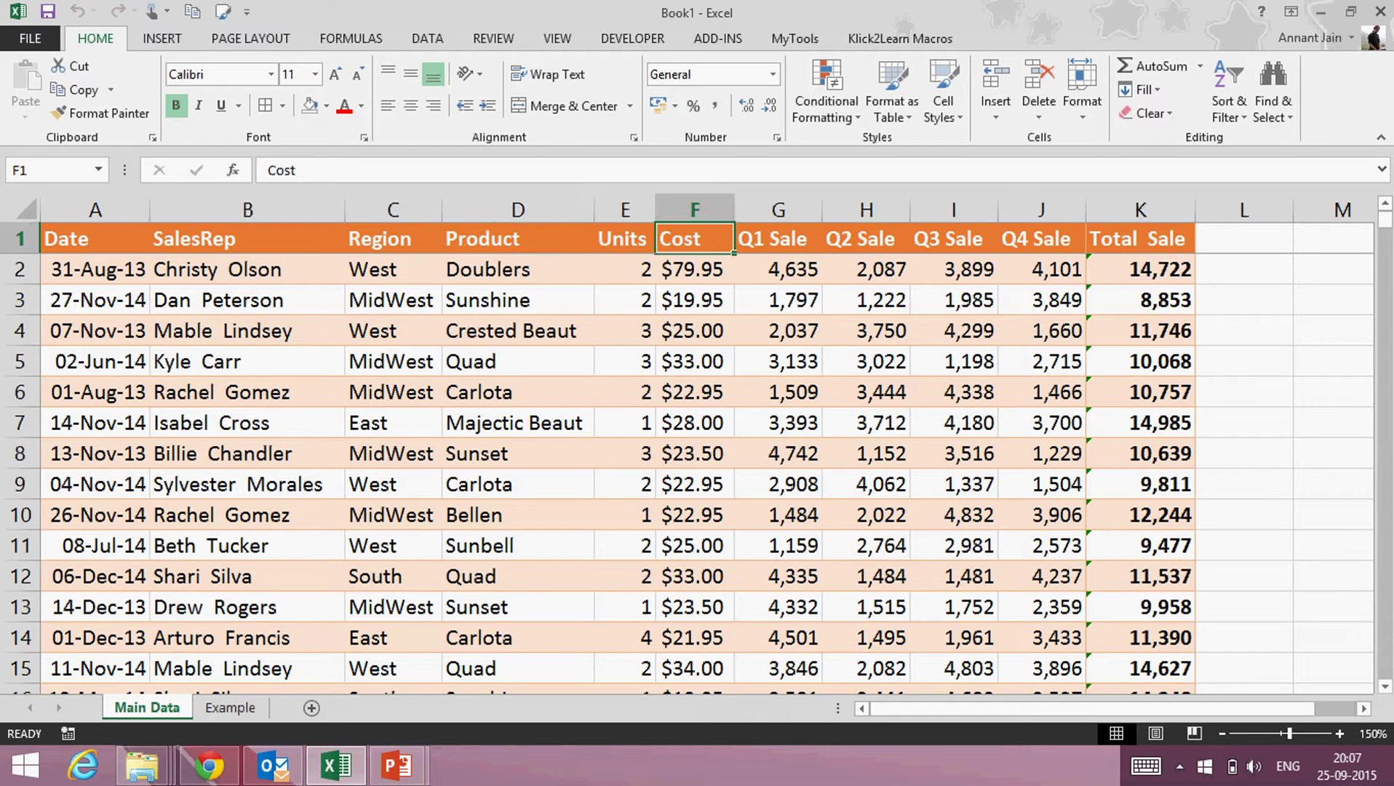
left_click(778, 239)
left_click(866, 239)
left_click(954, 238)
left_click(1042, 238)
left_click(1140, 239)
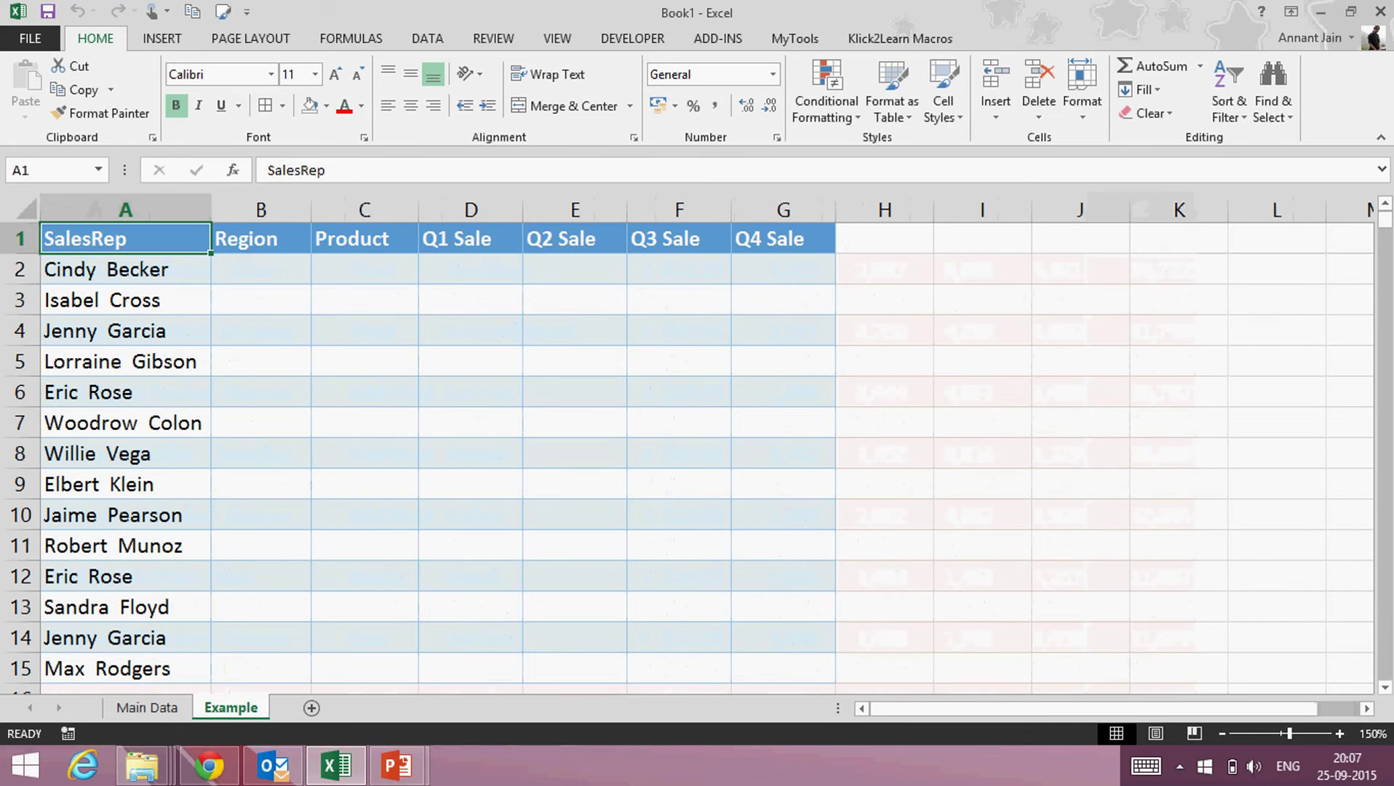
Review the Example sheet's SalesRep, Region, Product and Q1 Sale headings.
key("Return")
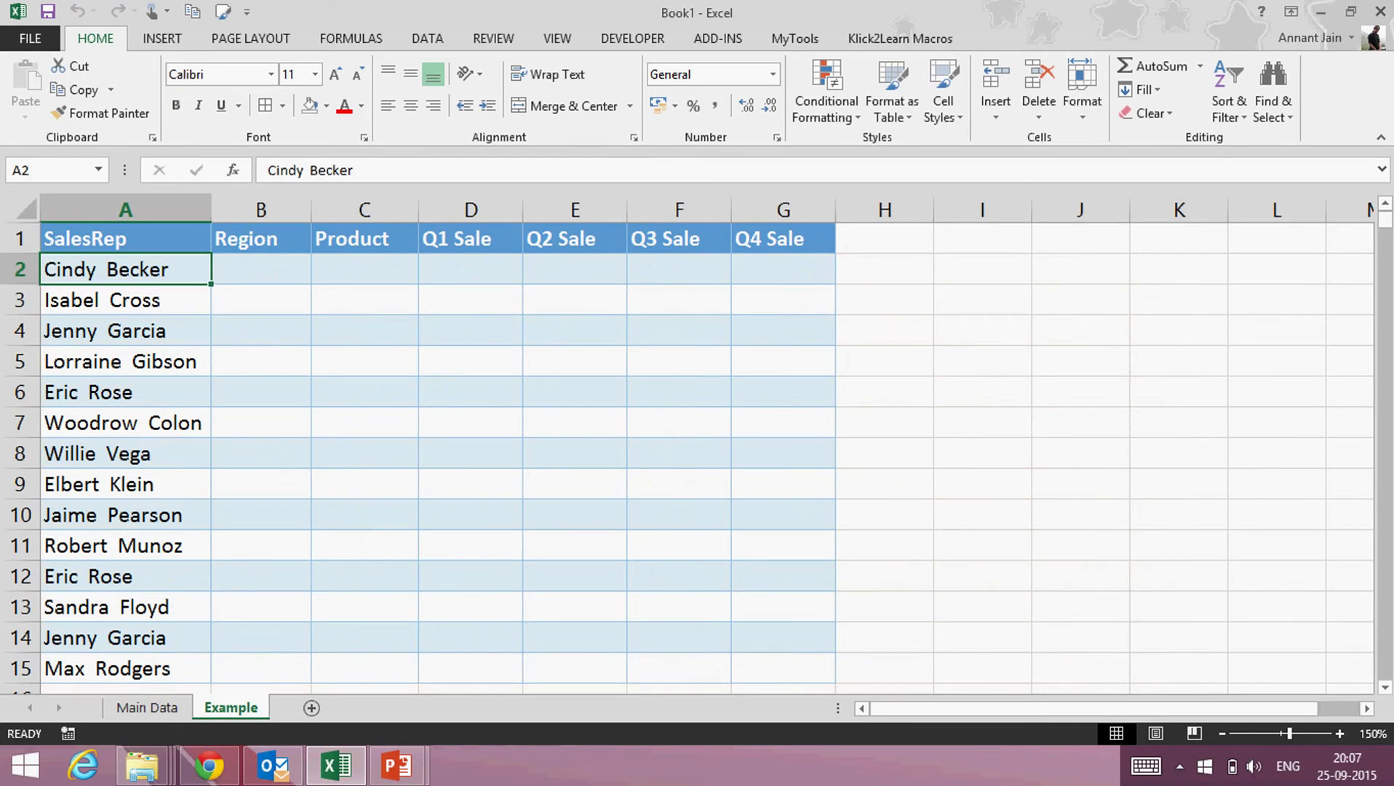
key("shift+Return")
key("Return")
key("shift+Return")
key("Tab")
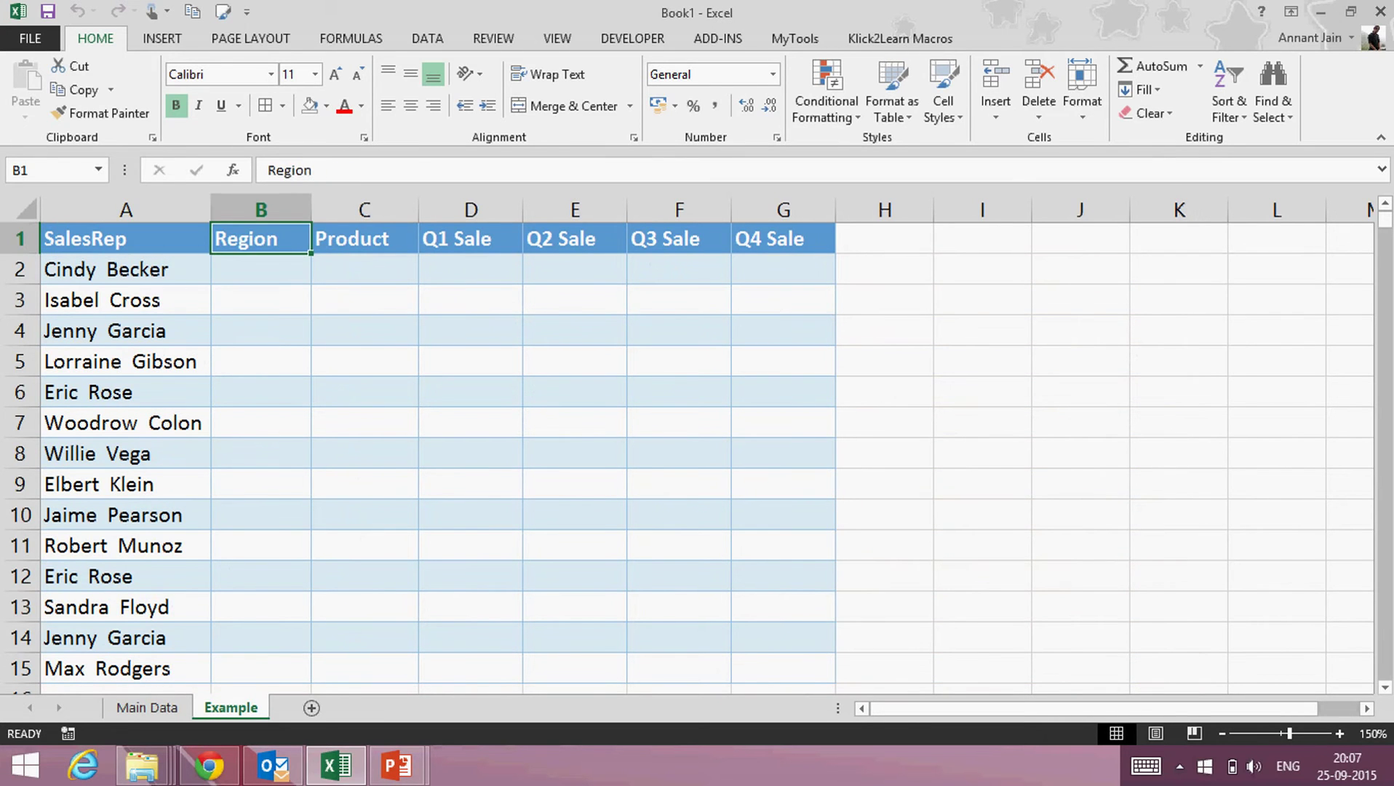
key("Tab")
key("shift+Tab")
key("Tab")
key("Tab")
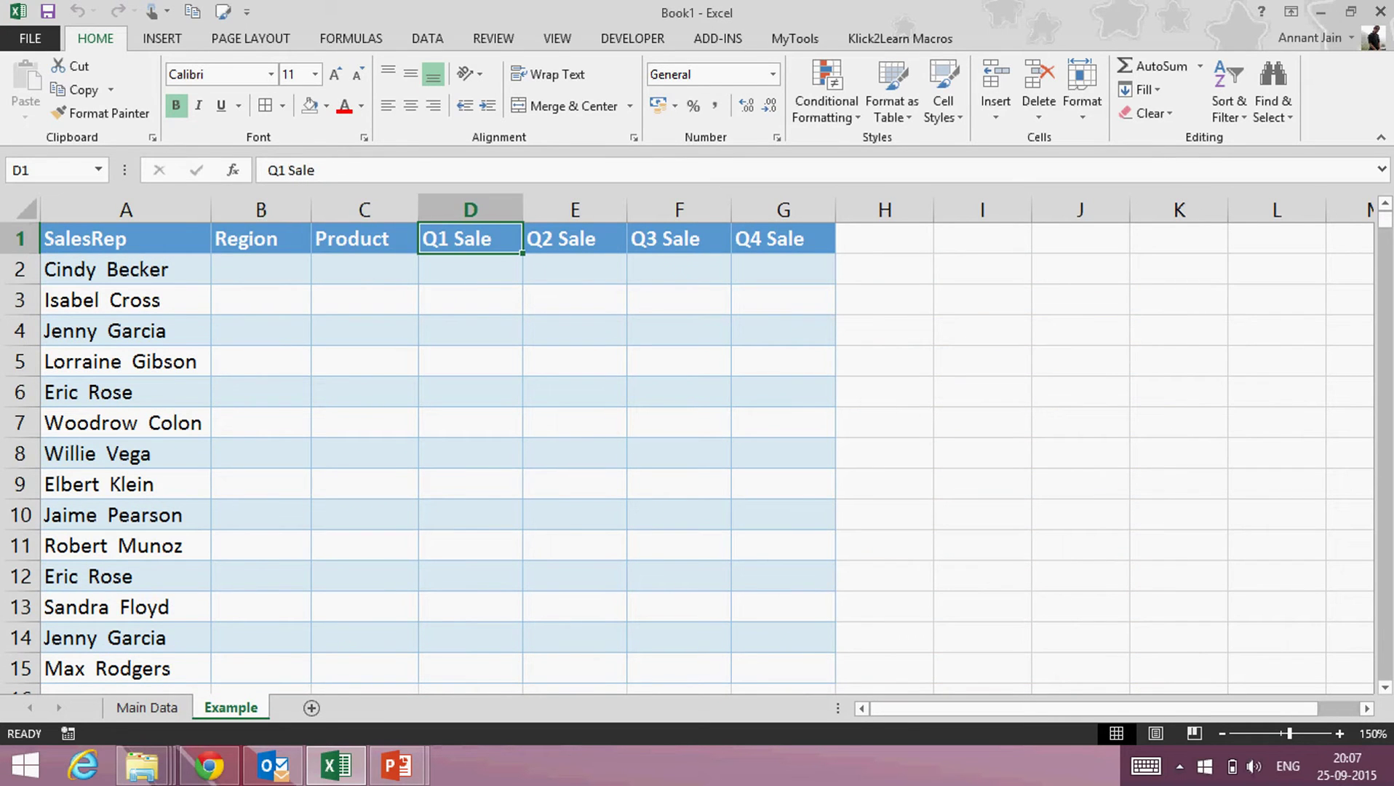
key("shift+Tab")
key("shift+Tab")
key("shift+Tab")
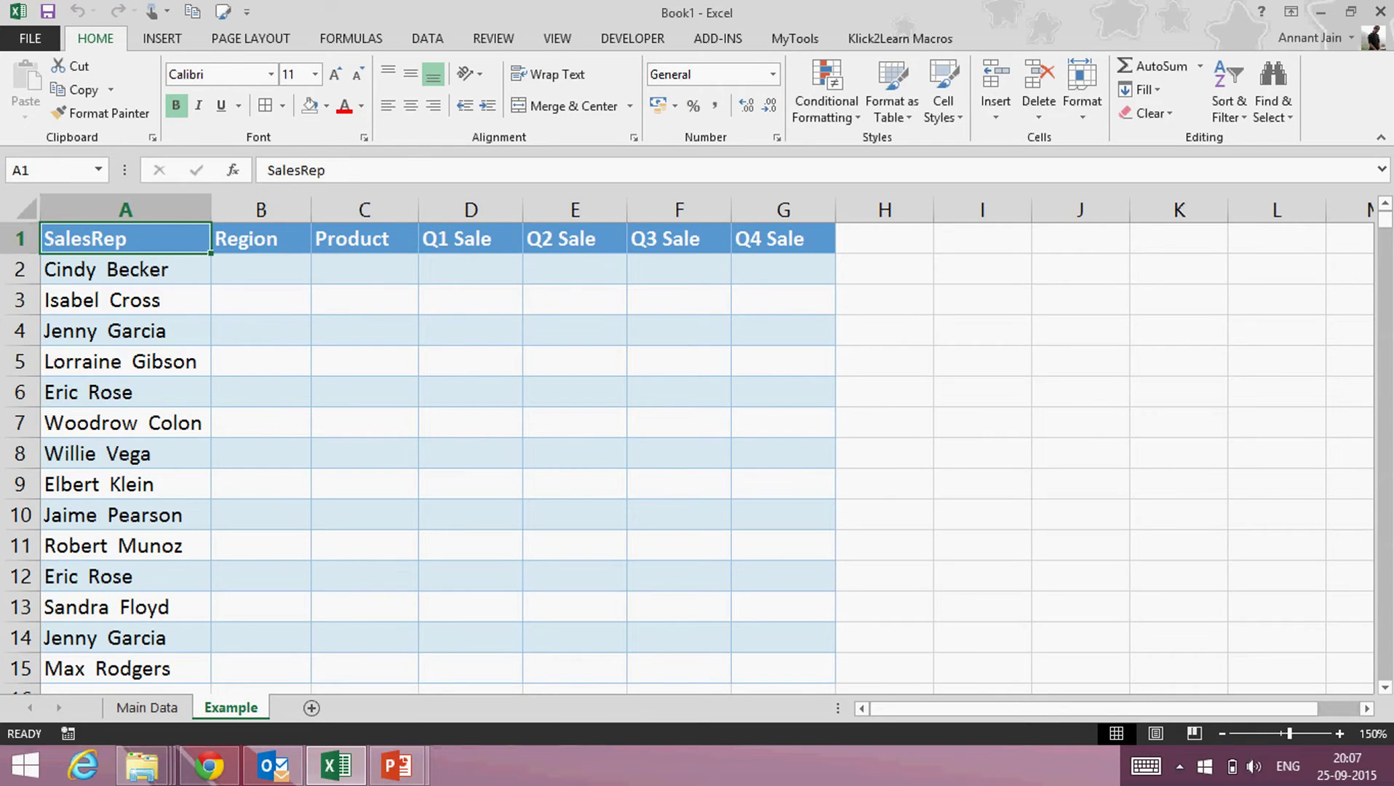
key("Down")
Check the sales rep names in A2:A15, then select cell B2.
key("ctrl+shift+Down")
key("Up")
key("Tab")
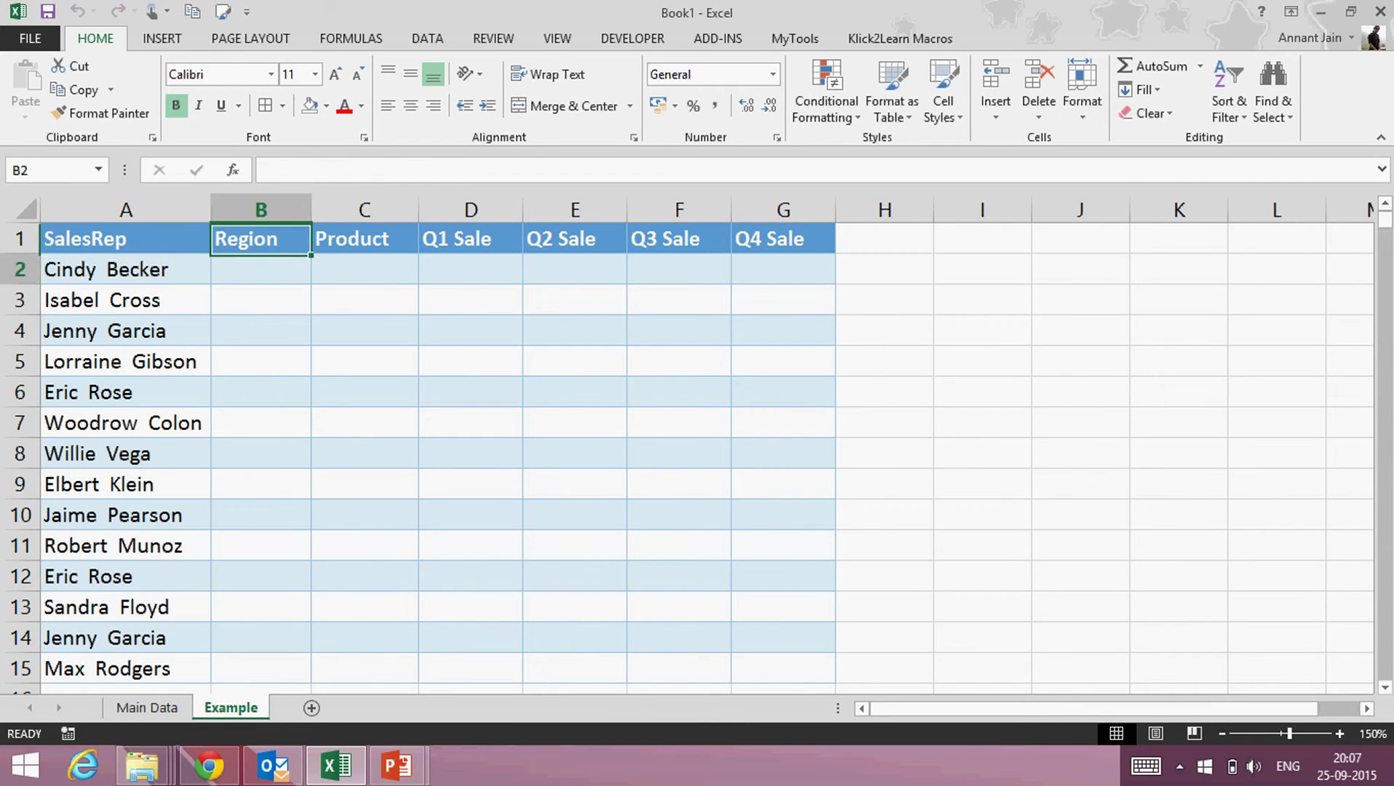
key("Down")
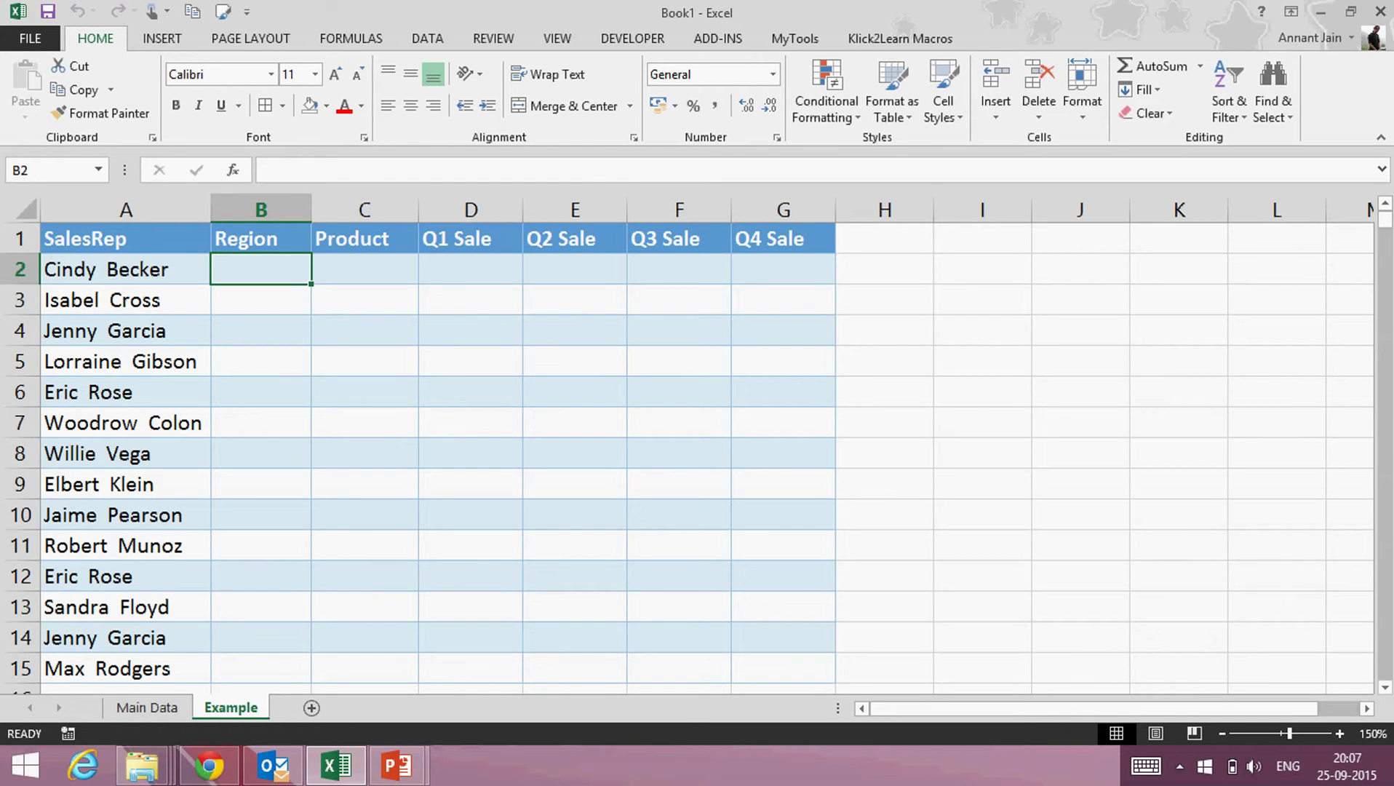
In B2, start a VLOOKUP on $A2 against the absolute range 'Main Data'!$B$1:$K$10001.
type("=vlooku")
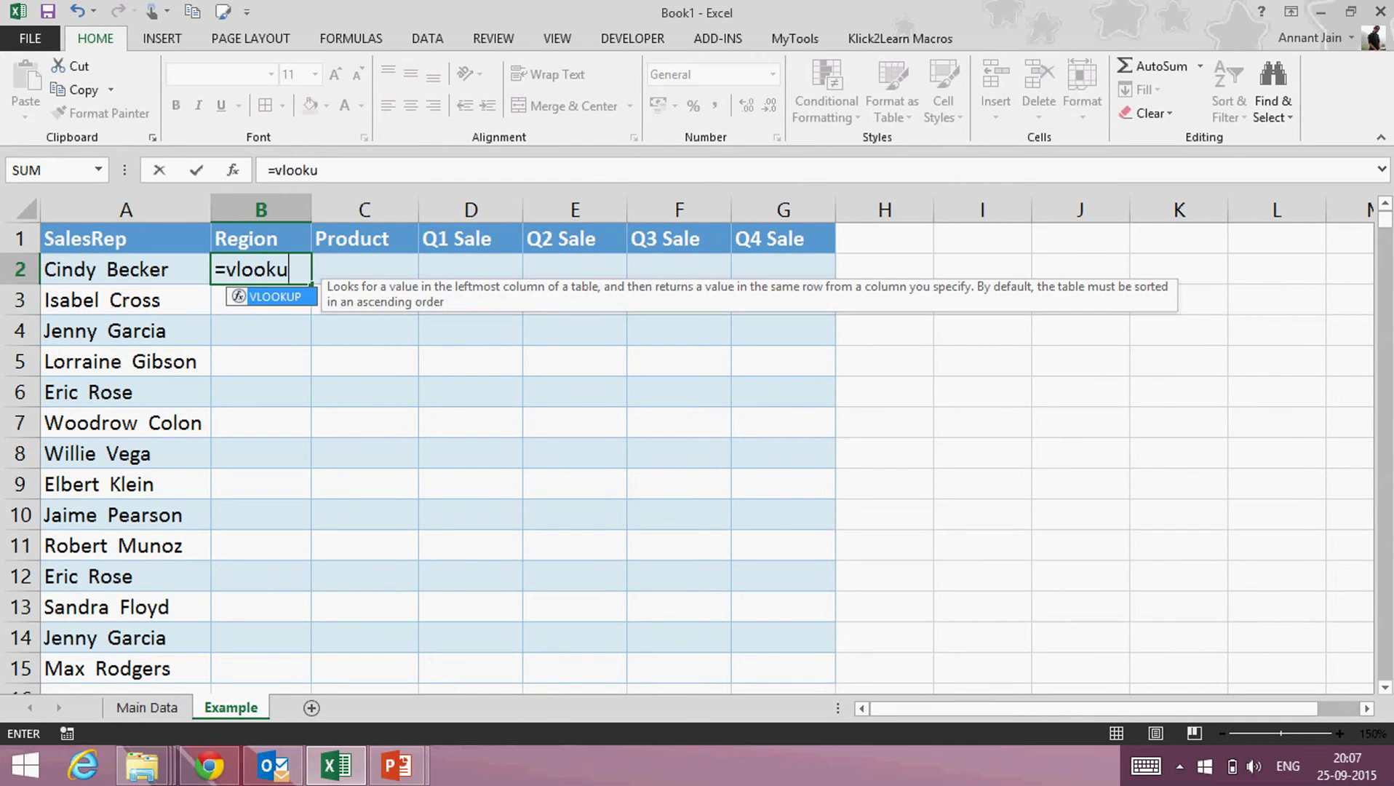
type("p(")
key("Left")
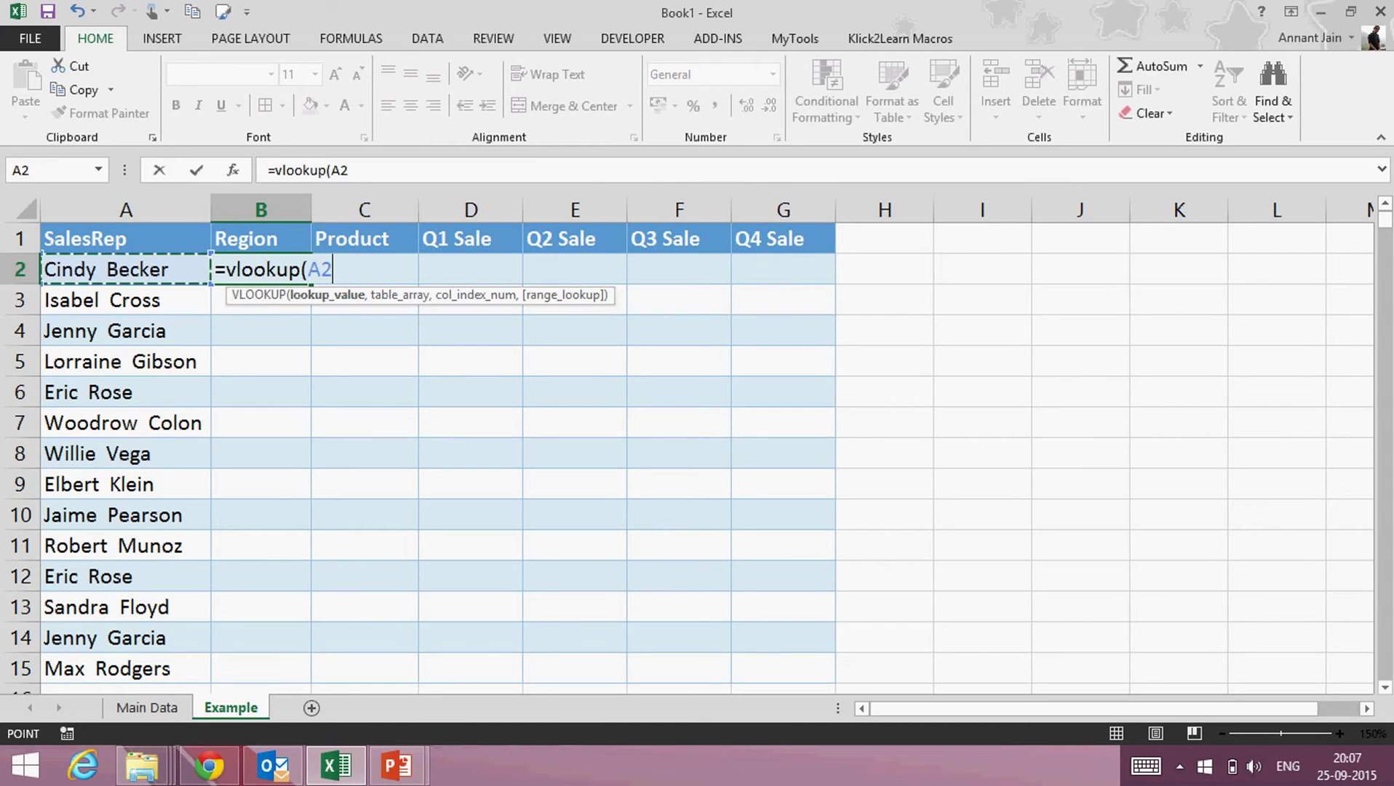
key("F4")
key("F4")
key("F4")
type(",")
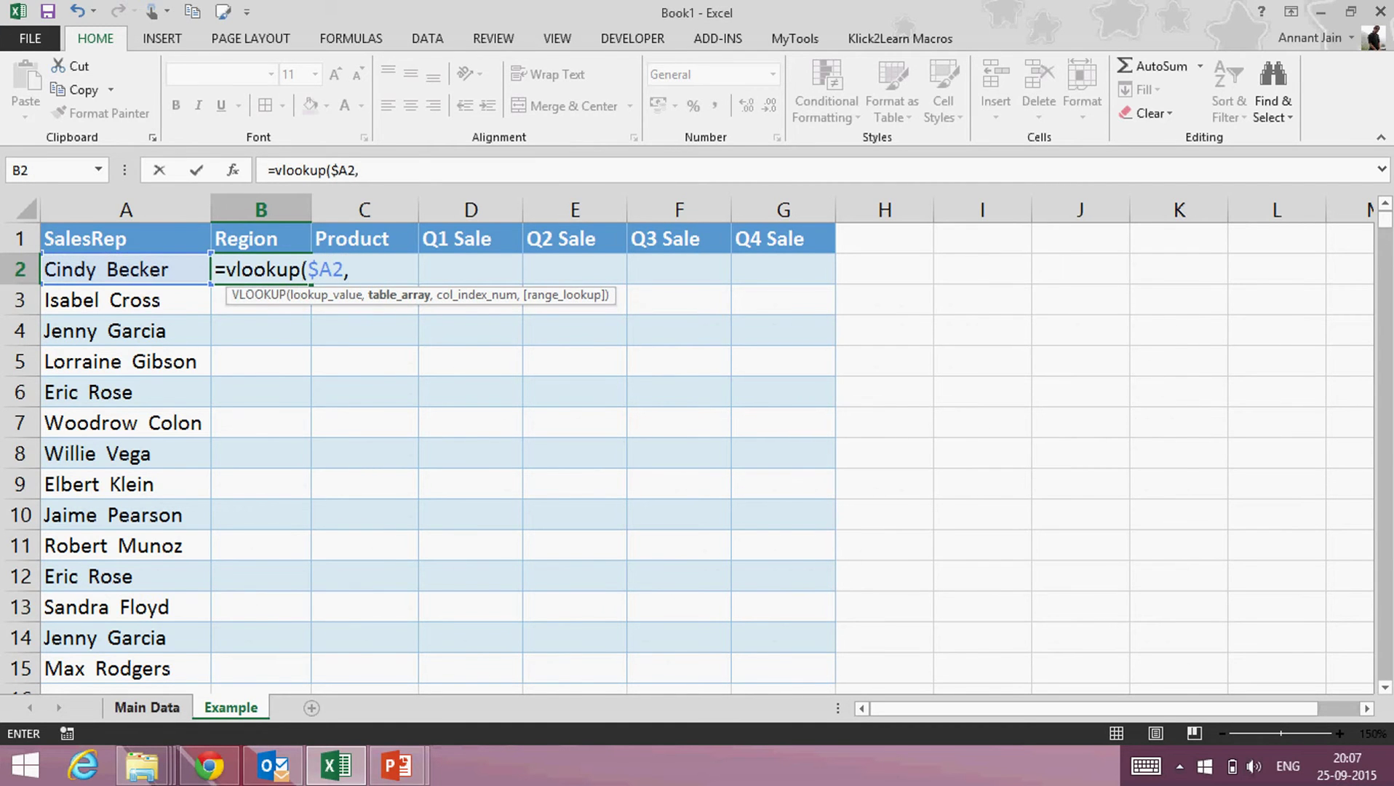
key("ctrl+Page_Up")
left_click_drag(247, 238, 1140, 239)
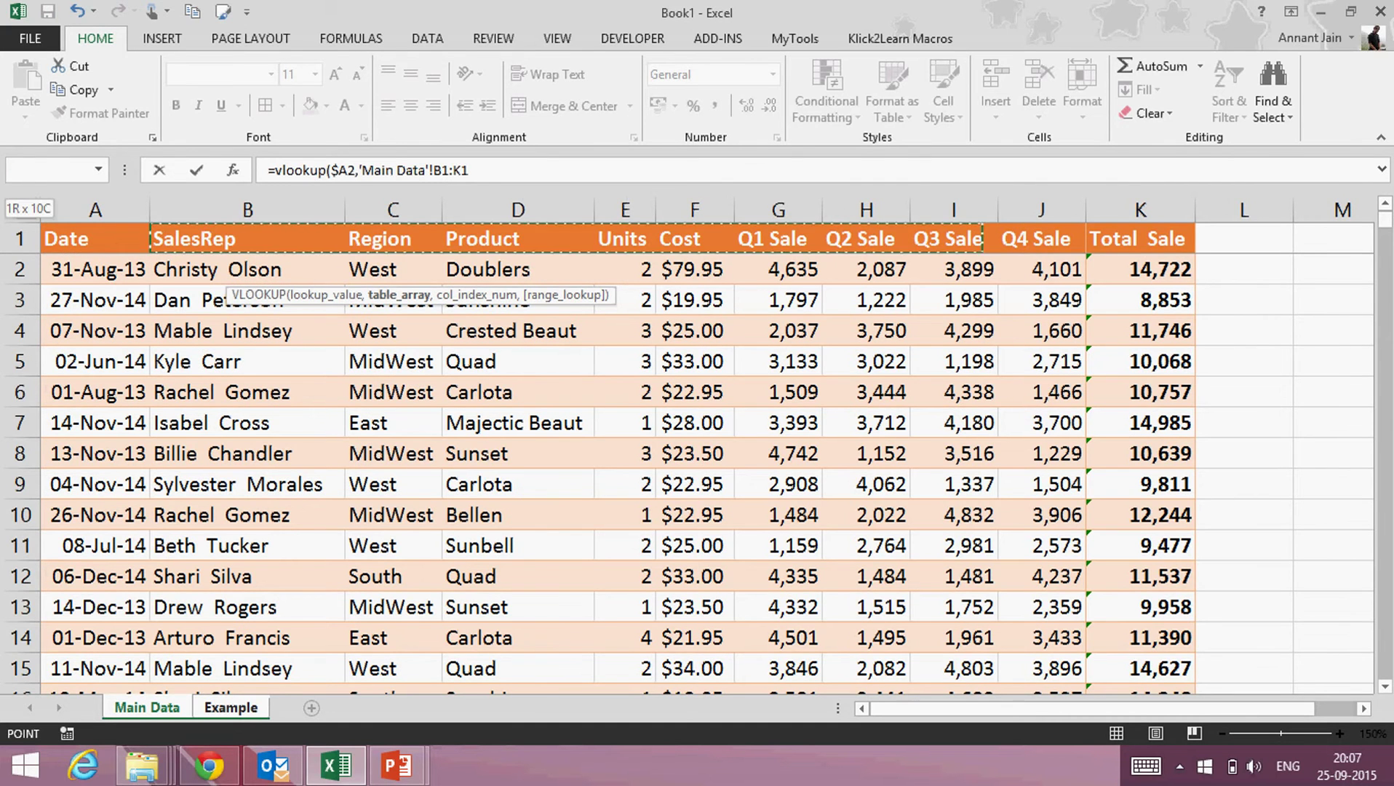
key("ctrl+shift+Down")
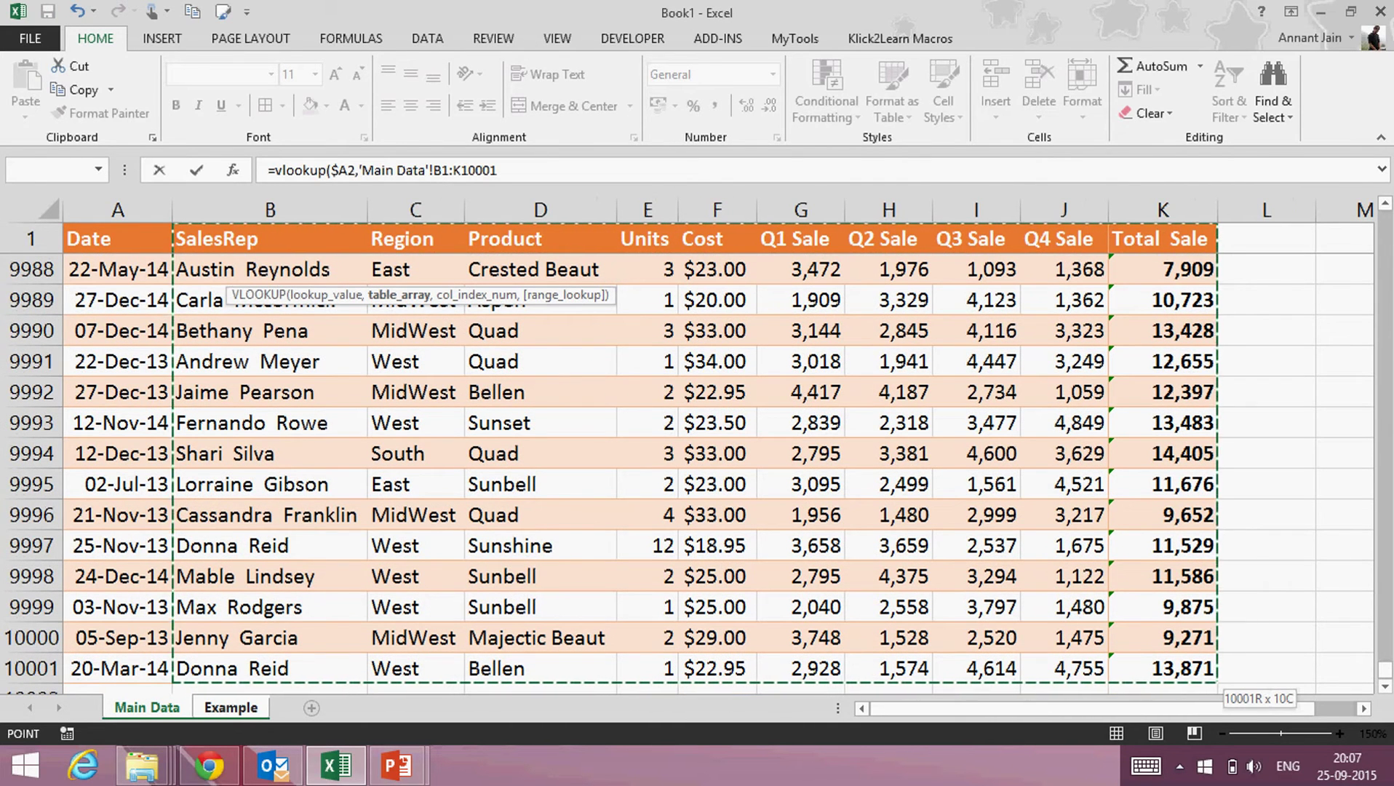
key("F4")
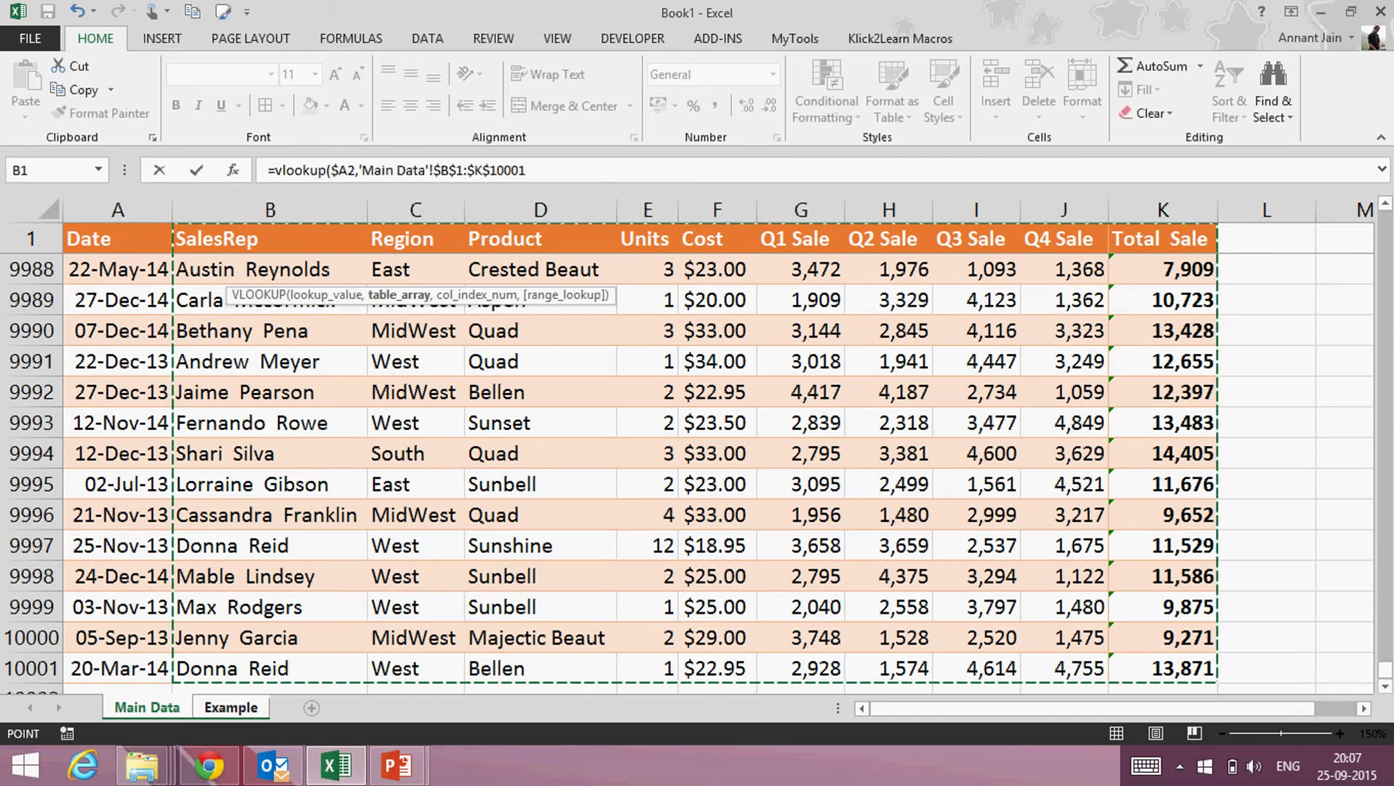
Finish the B2 formula with column index 2 and exact match 0.
type(",")
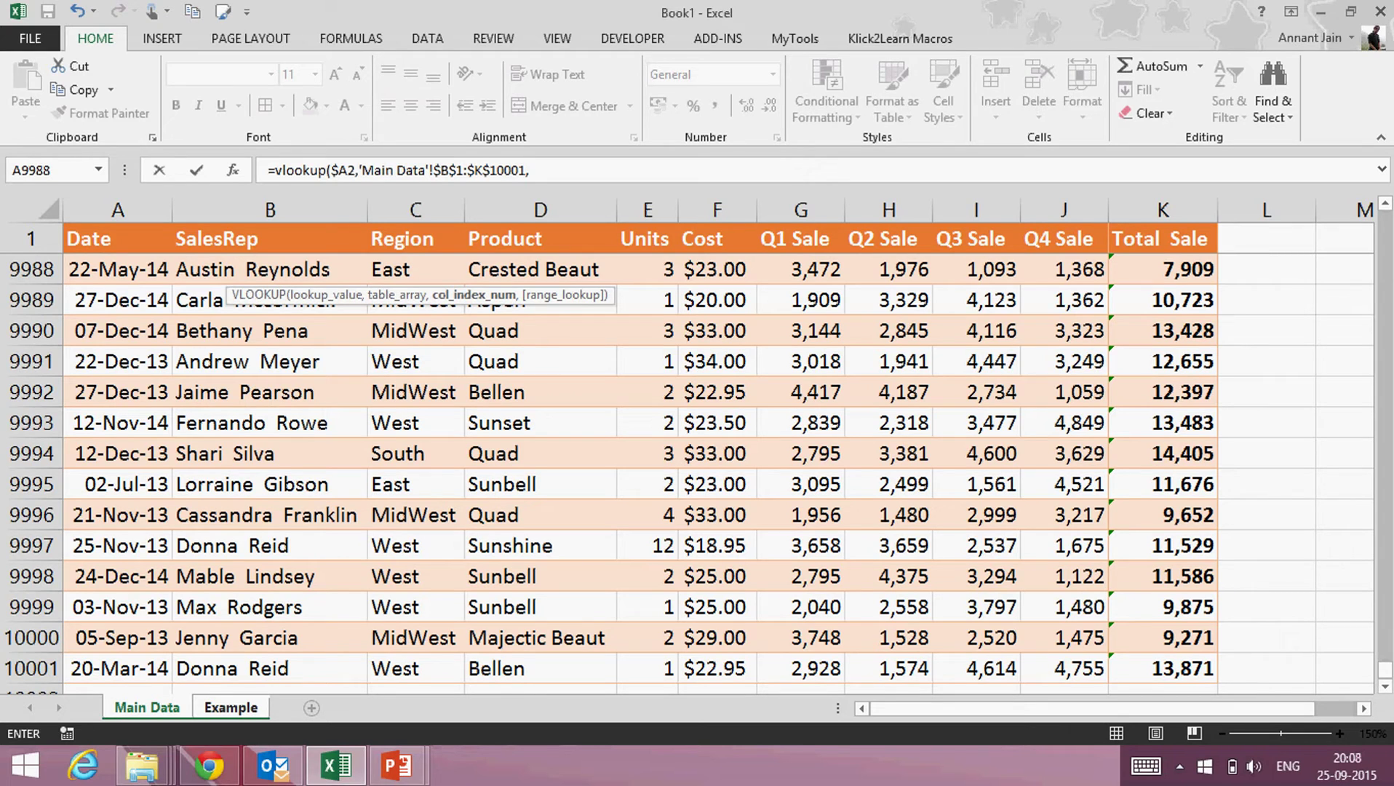
type("2,")
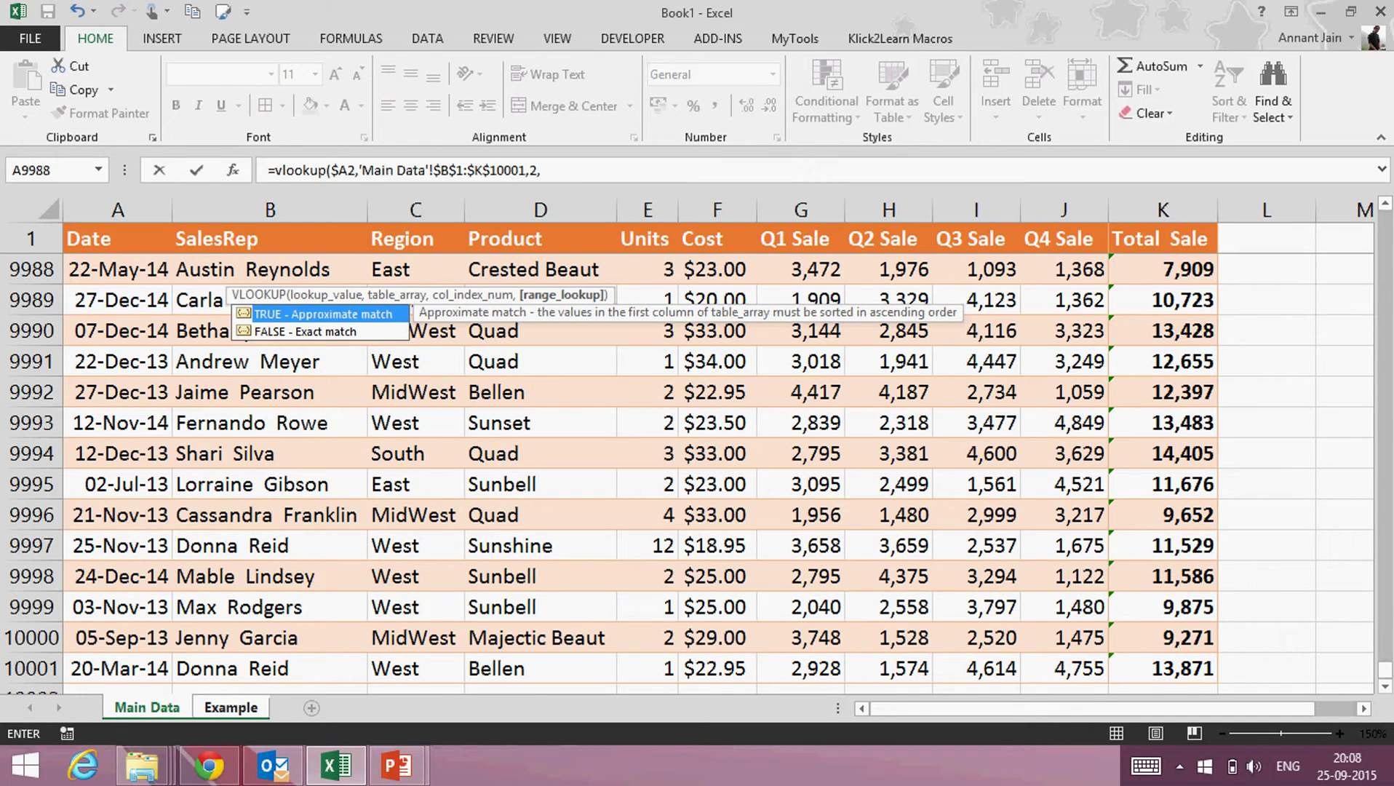
type("False")
key("BackSpace")
key("BackSpace")
key("BackSpace")
key("BackSpace")
key("BackSpace")
type("0)")
key("BackSpace")
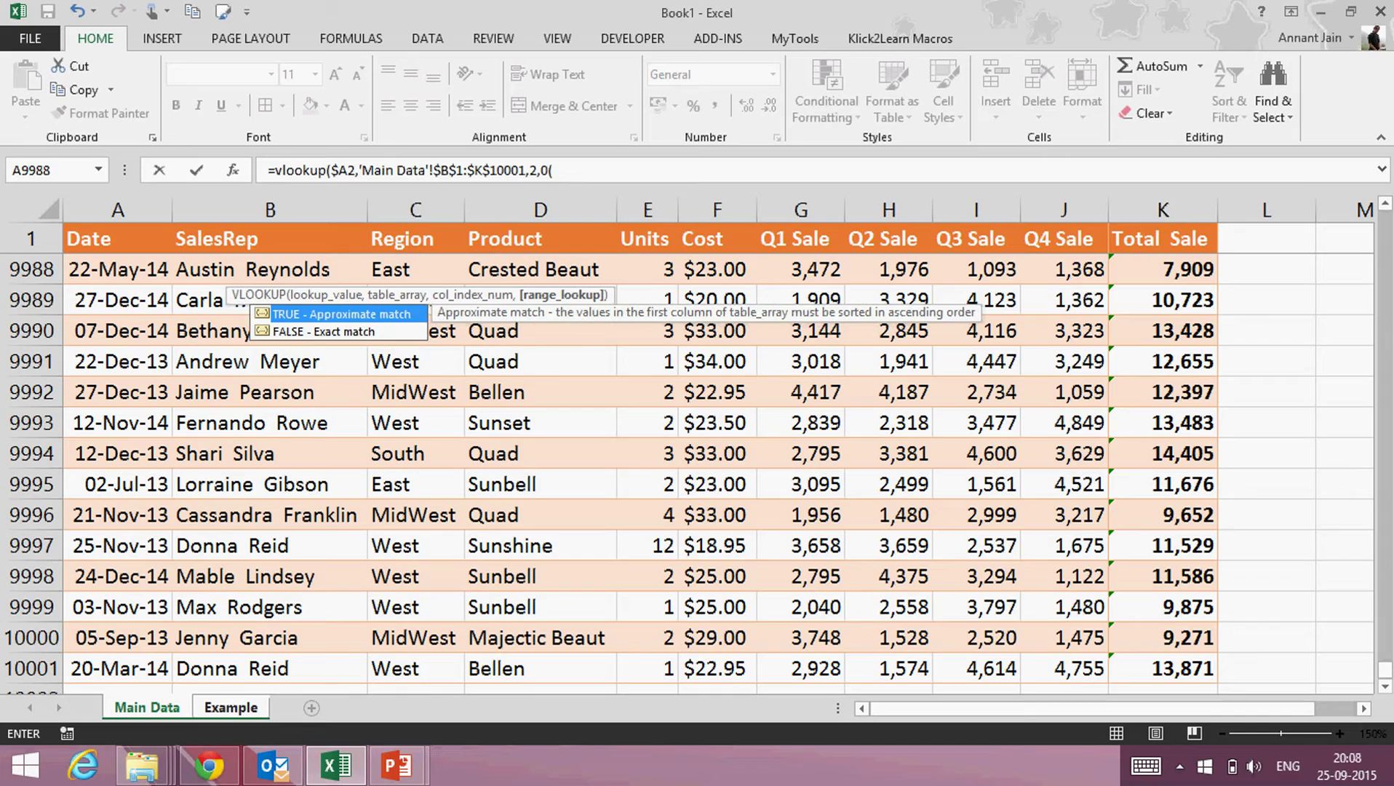
key("Return")
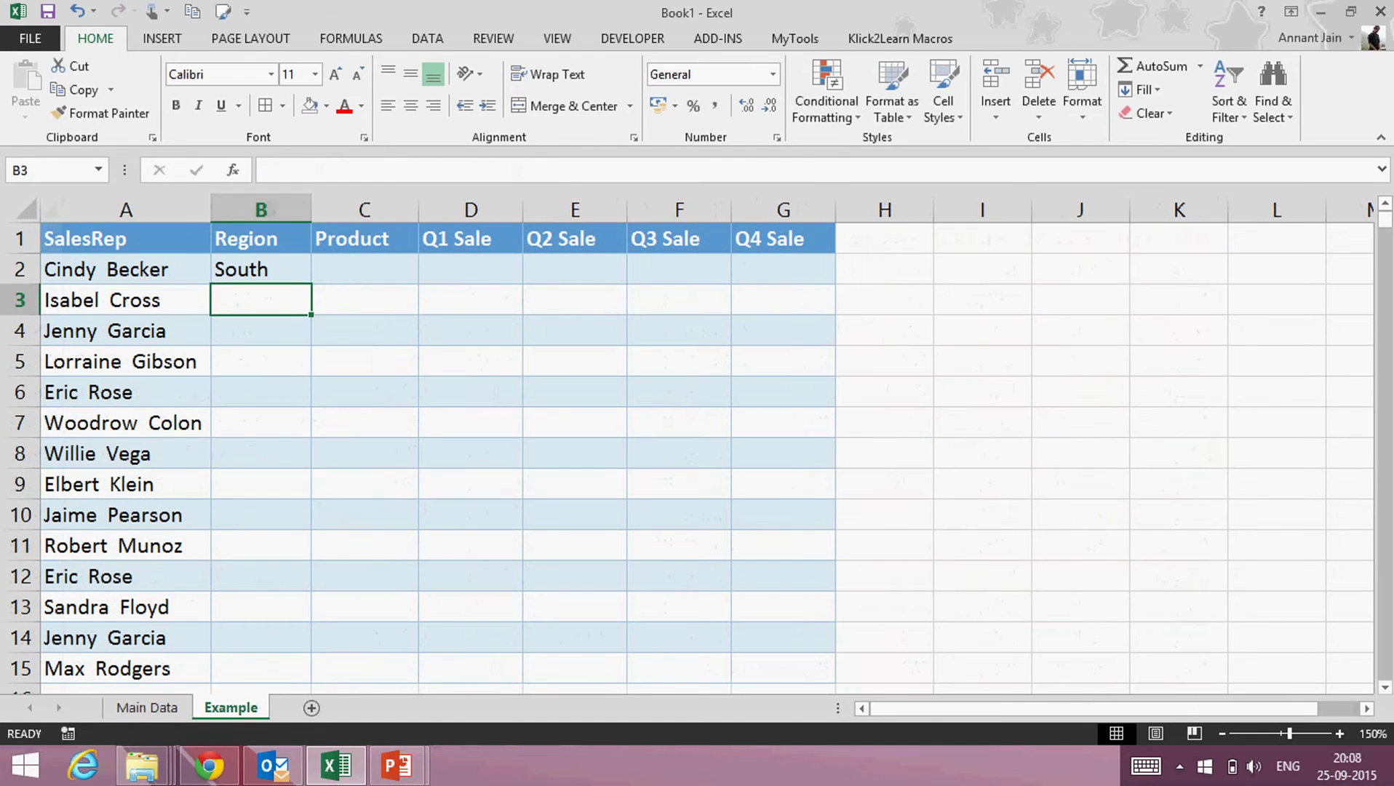
Copy B2 and paste it as formulas only into B2:B15.
key("ctrl+c")
key("Left")
key("ctrl+Down")
key("Right")
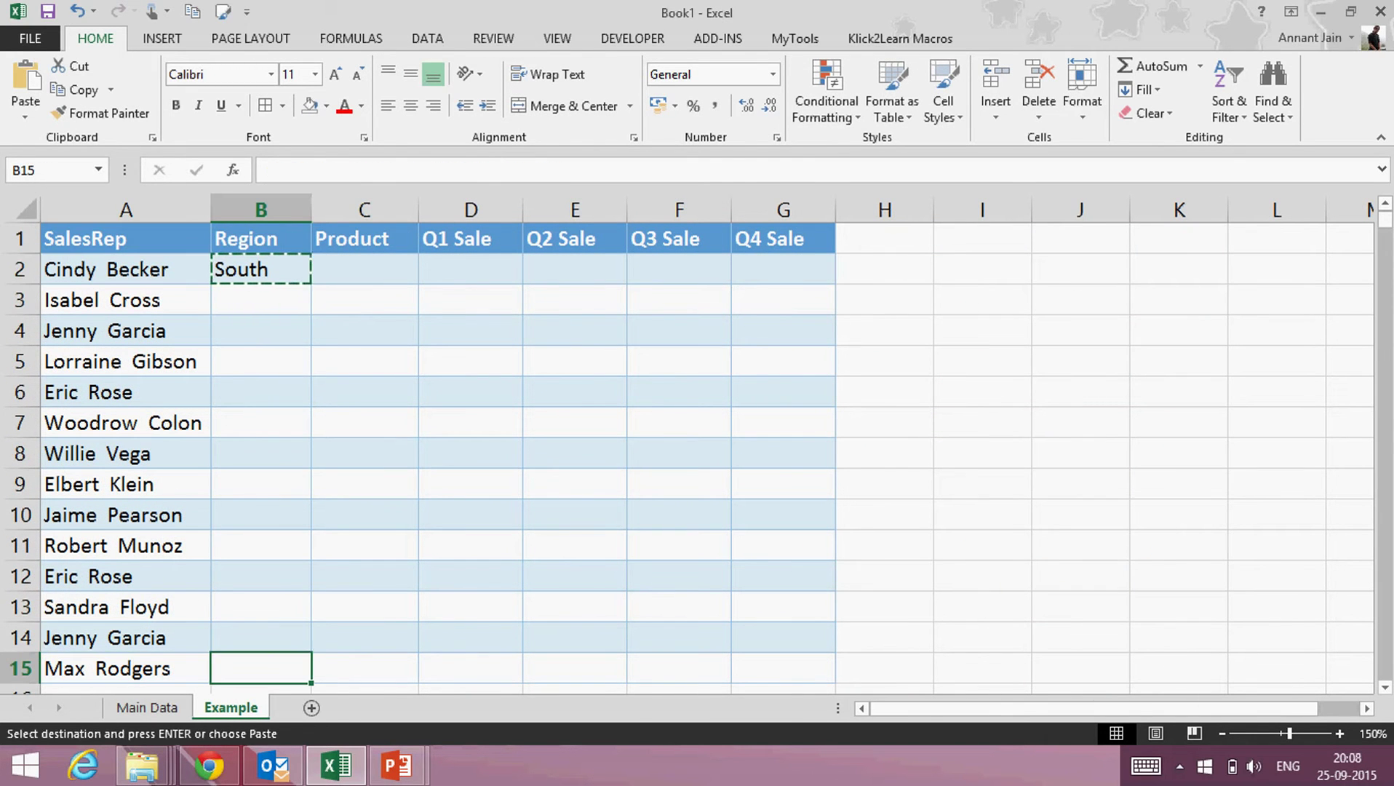
key("ctrl+shift+Up")
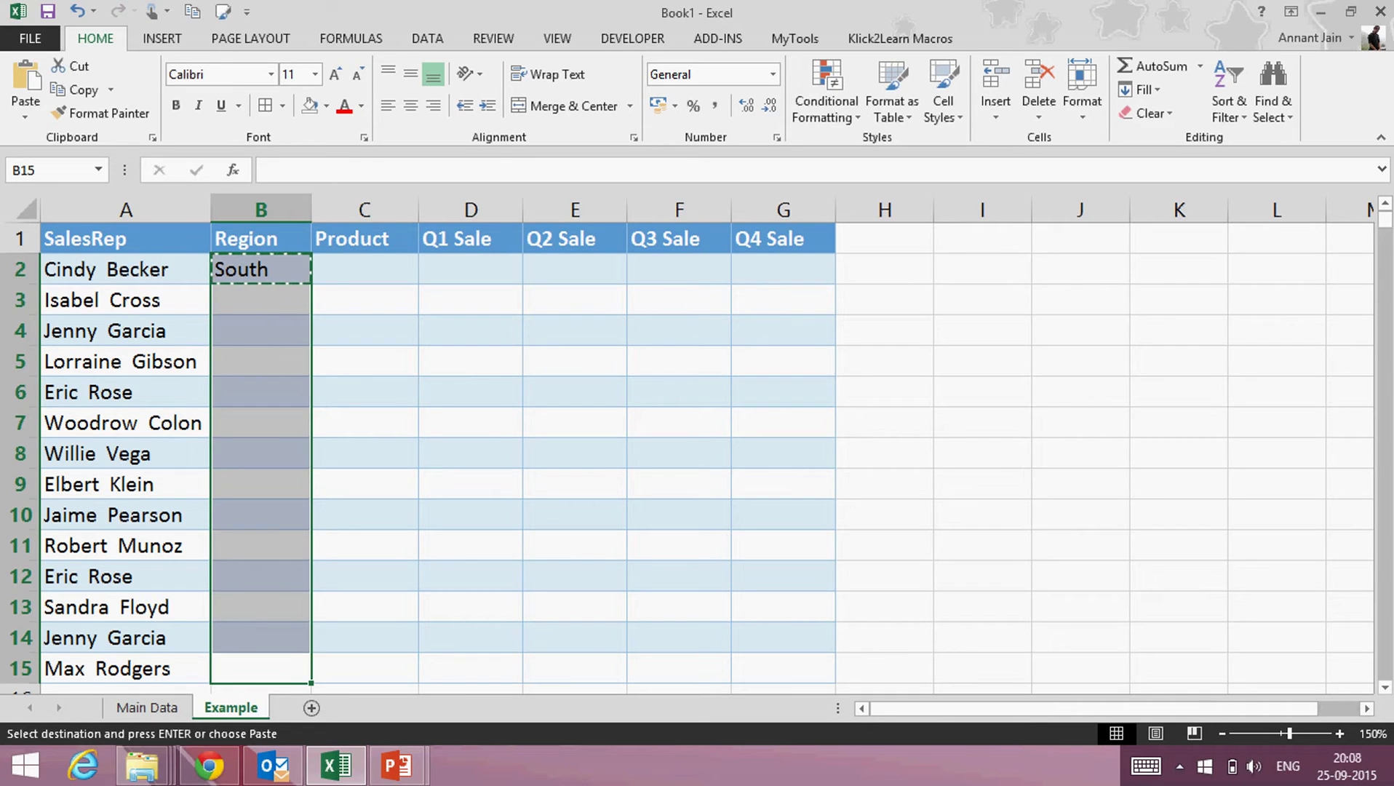
key("alt+e")
key("s")
key("f")
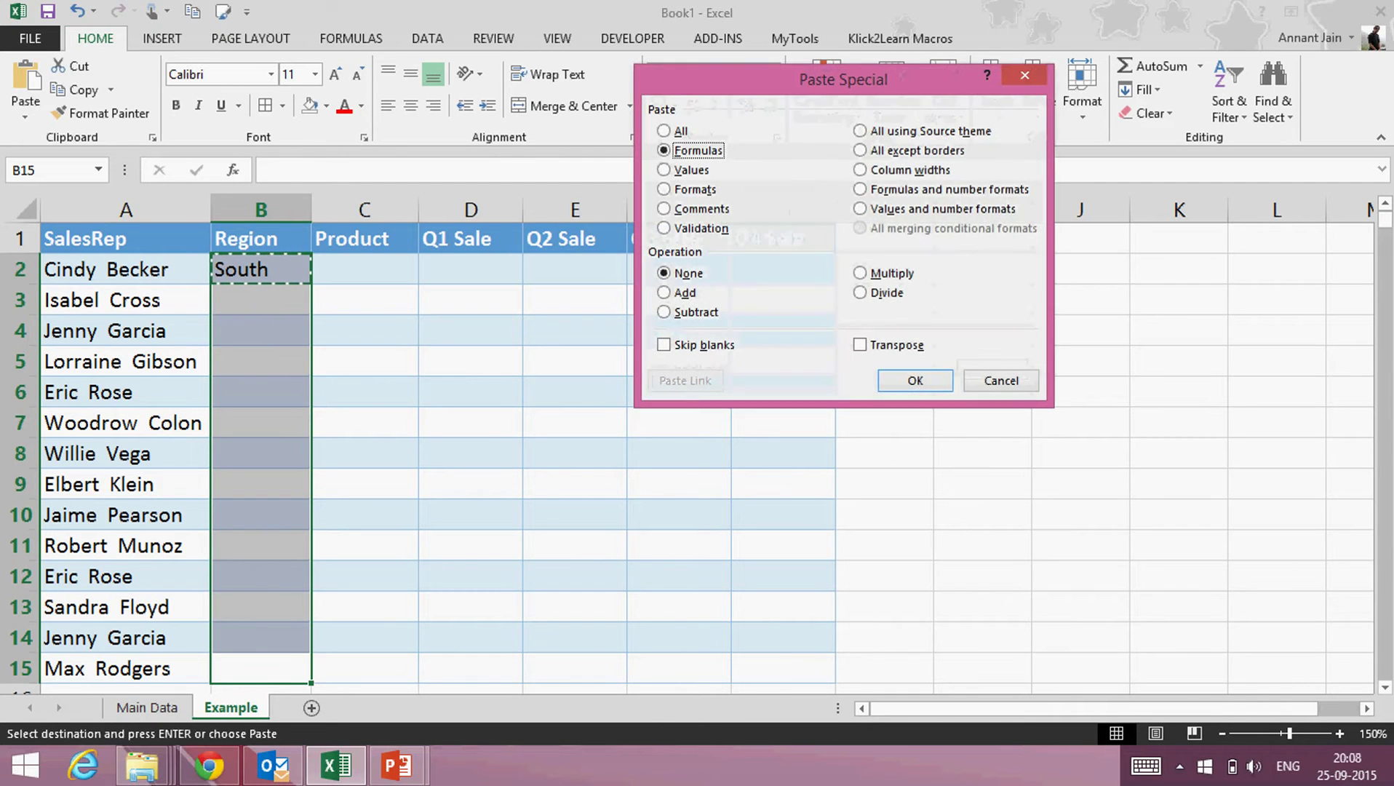
key("Return")
Clear the copy marquee and move to cell C2 under Product.
key("Escape")
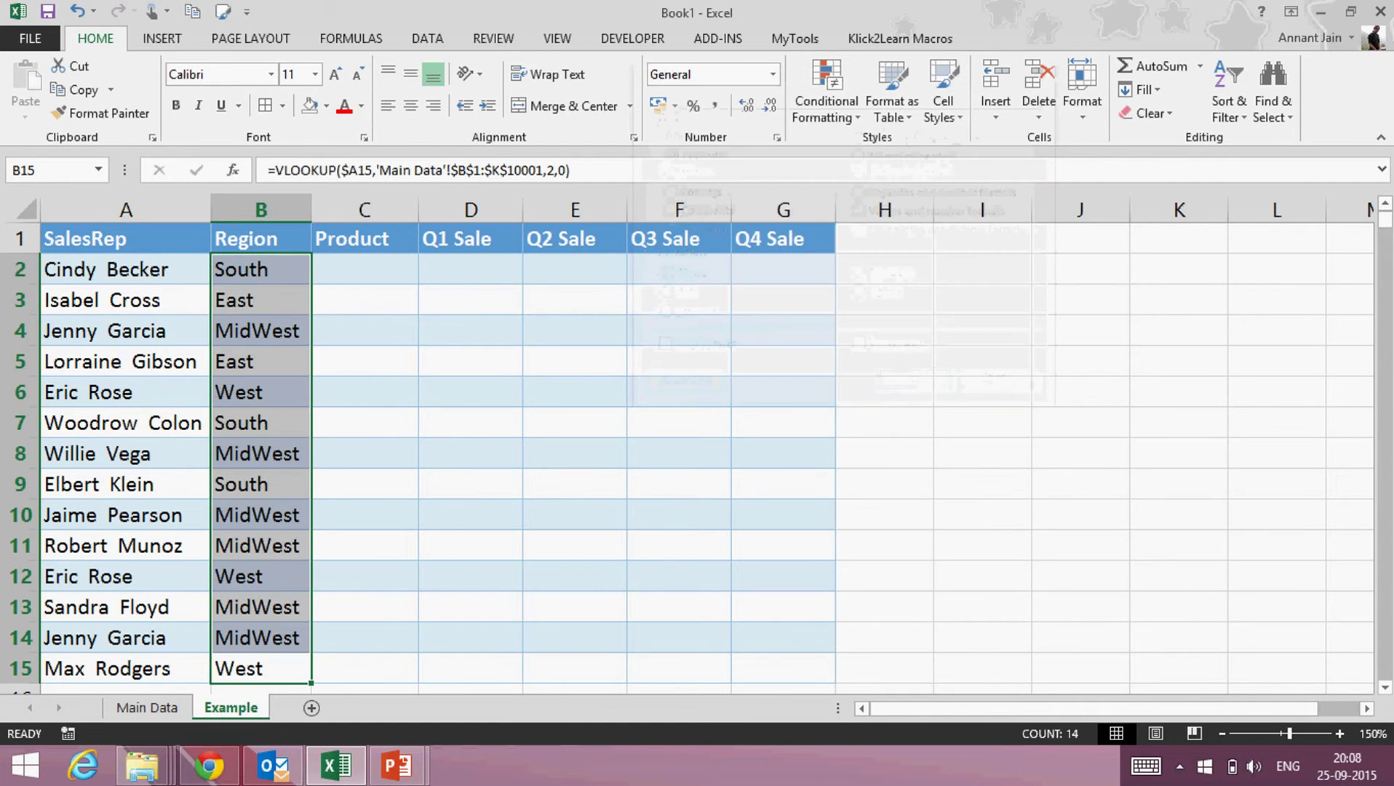
key("Up")
key("ctrl+Up")
key("Right")
key("Down")
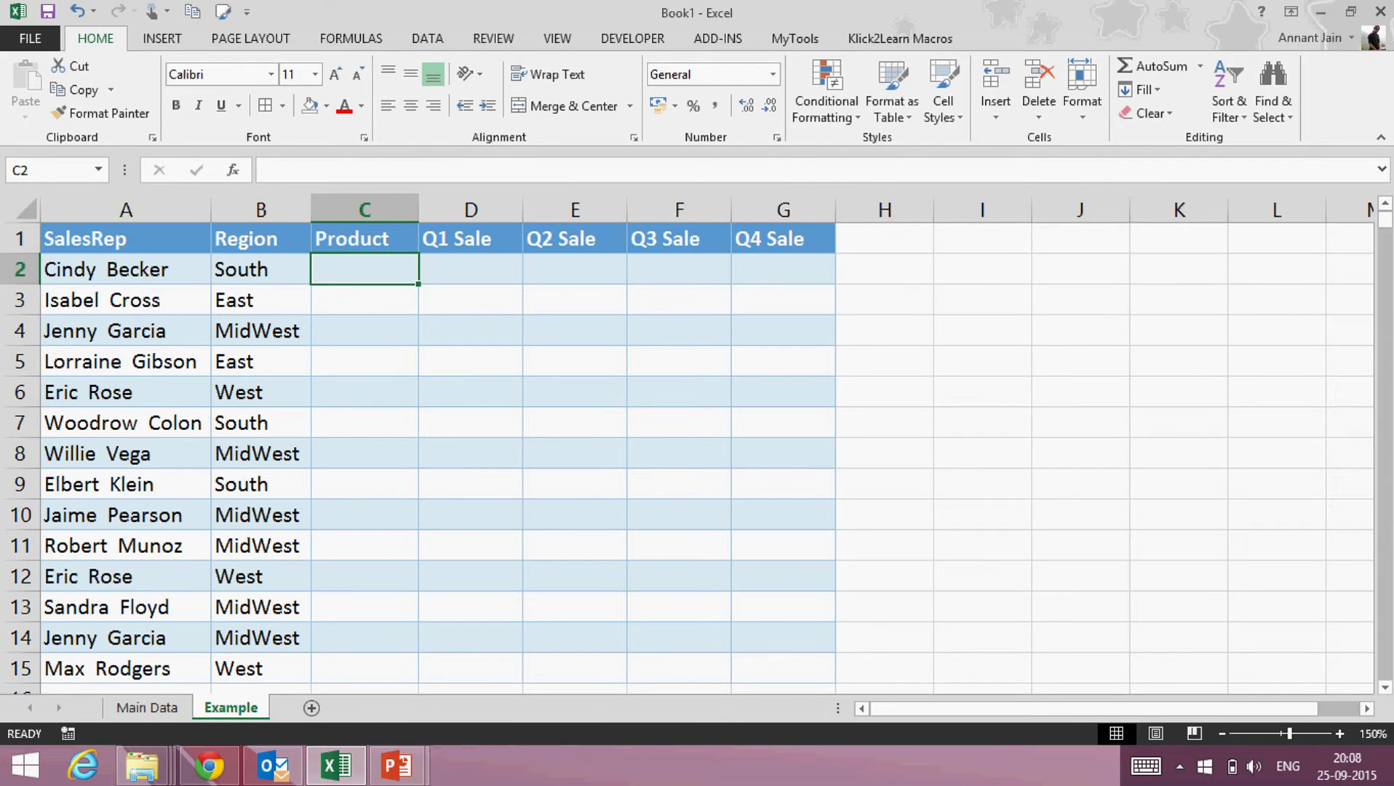
Copy the B2 lookup formula and paste it as formulas into C2.
left_click(261, 269)
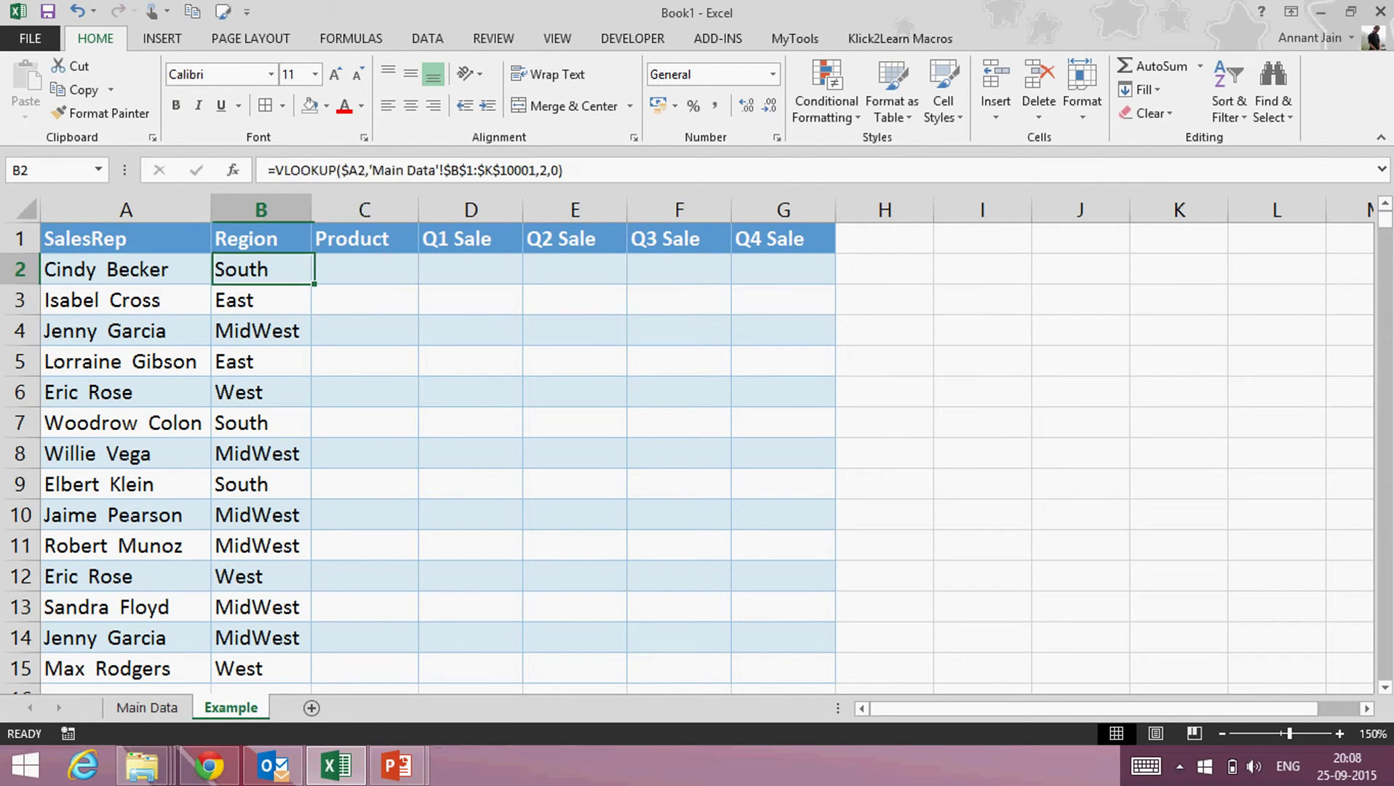
key("ctrl+c")
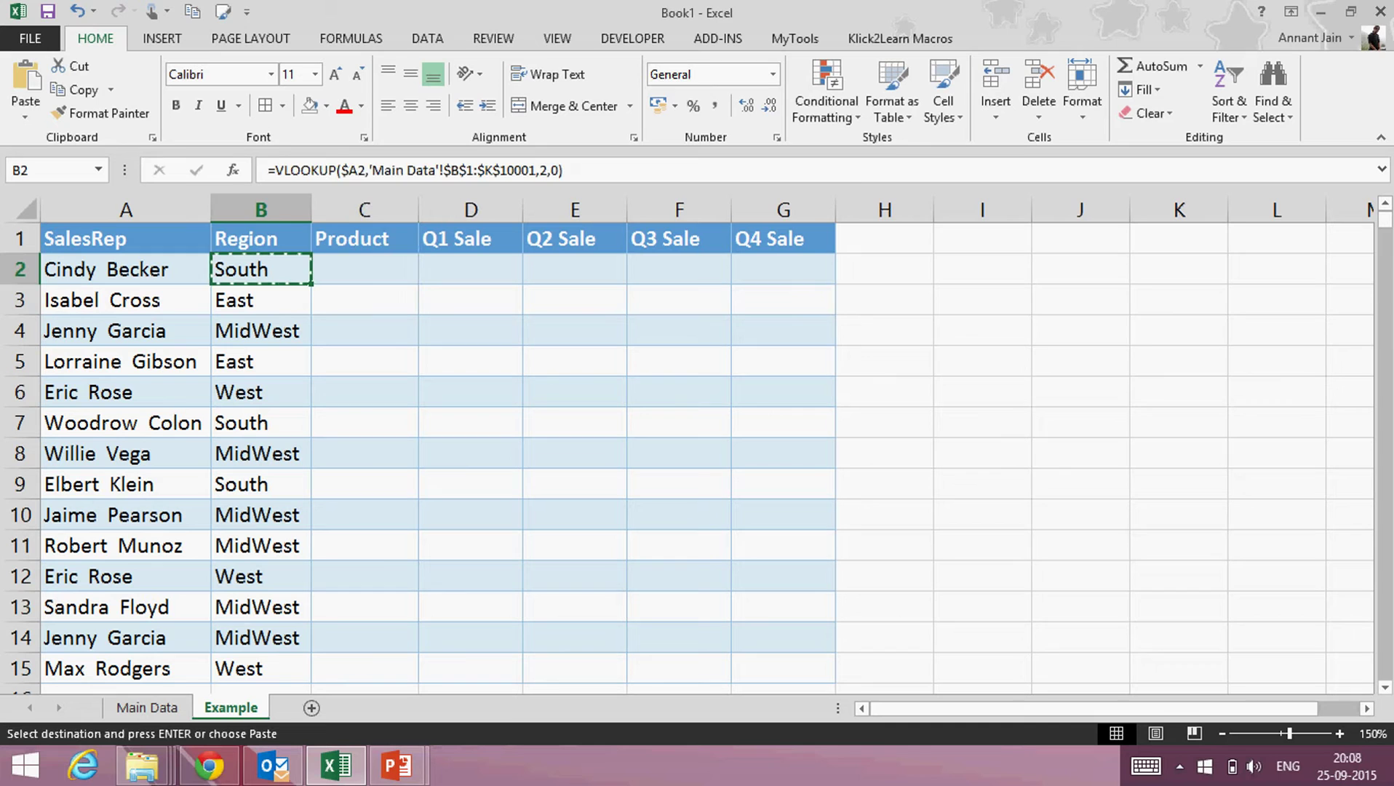
key("Right")
key("ctrl+alt+v")
key("f")
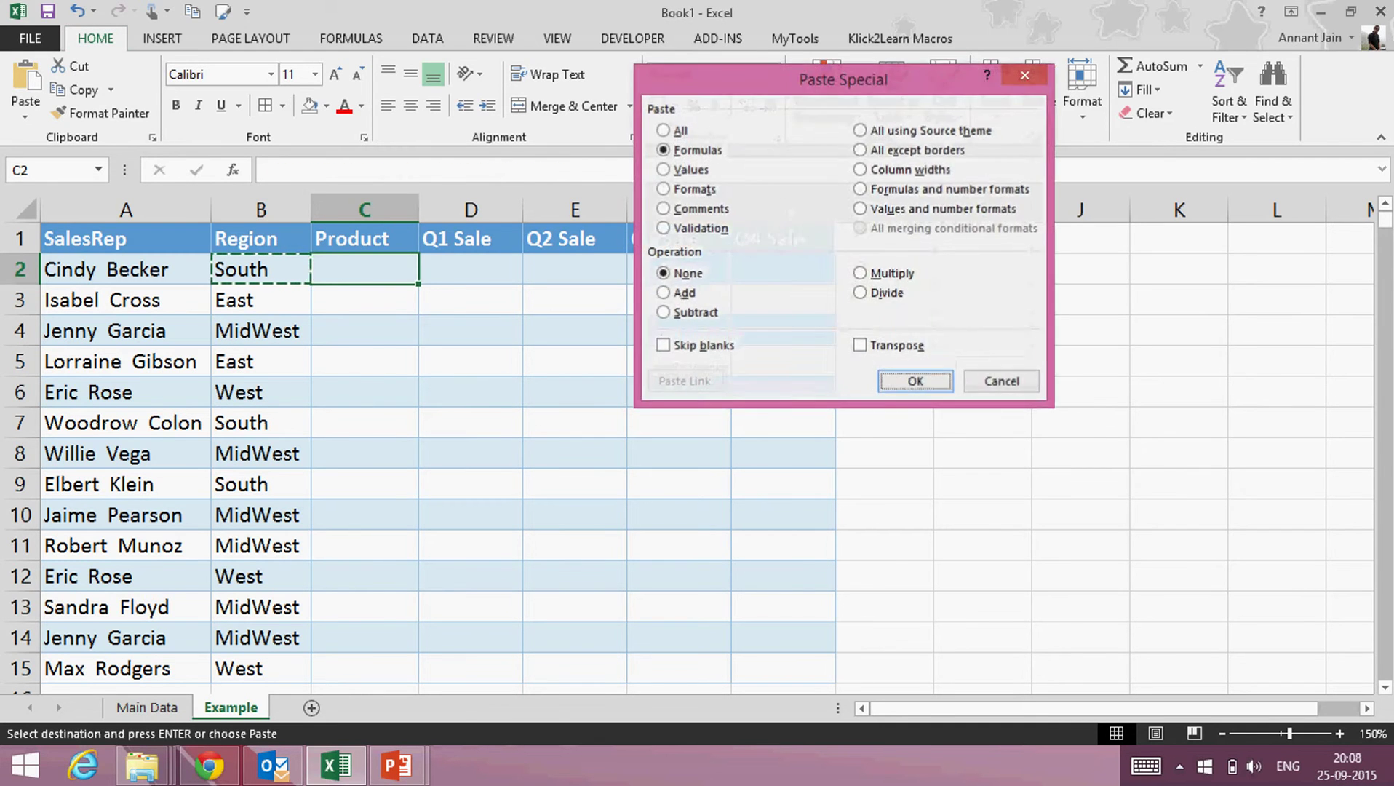
key("Return")
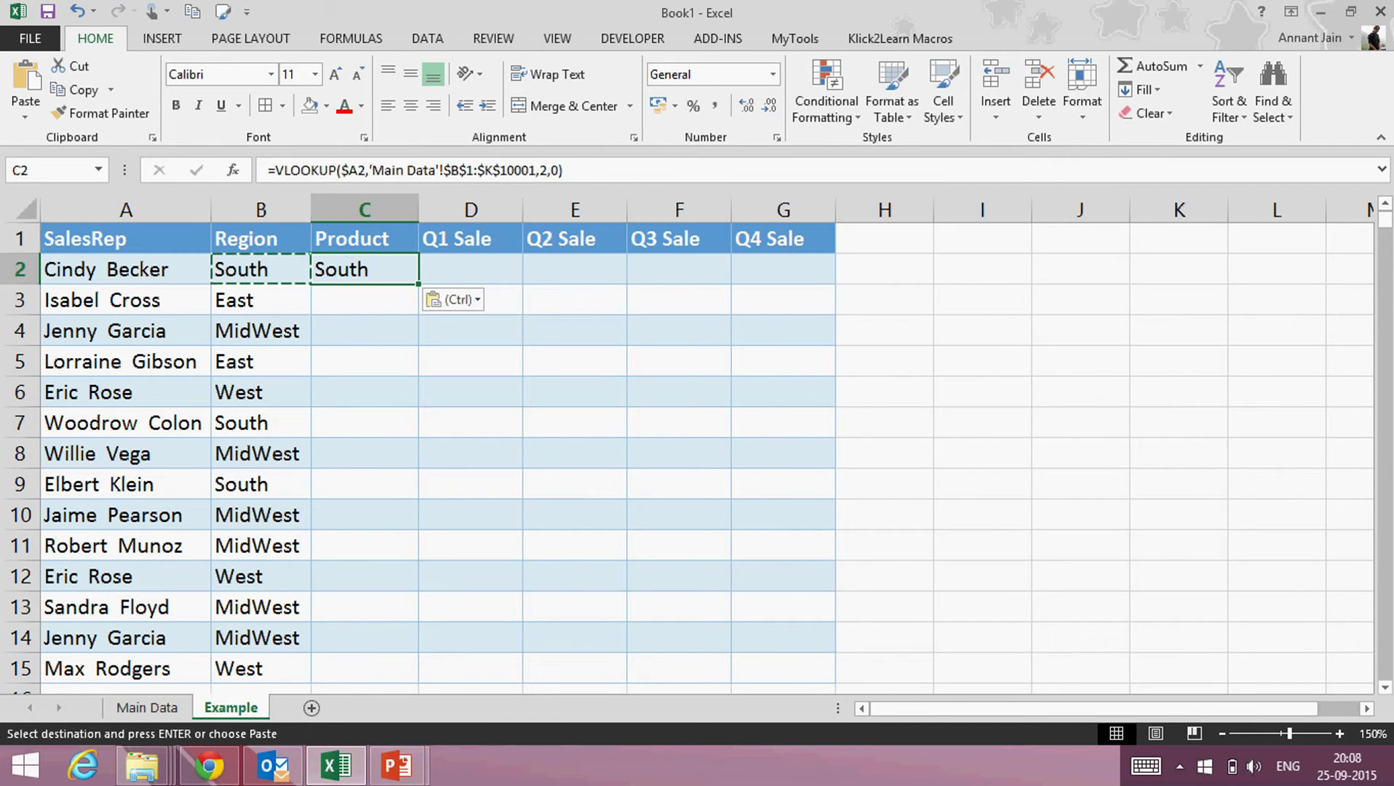
Check C2's column index against the Main Data headings up to Product.
key("F2")
key("Left")
key("Left")
key("Left")
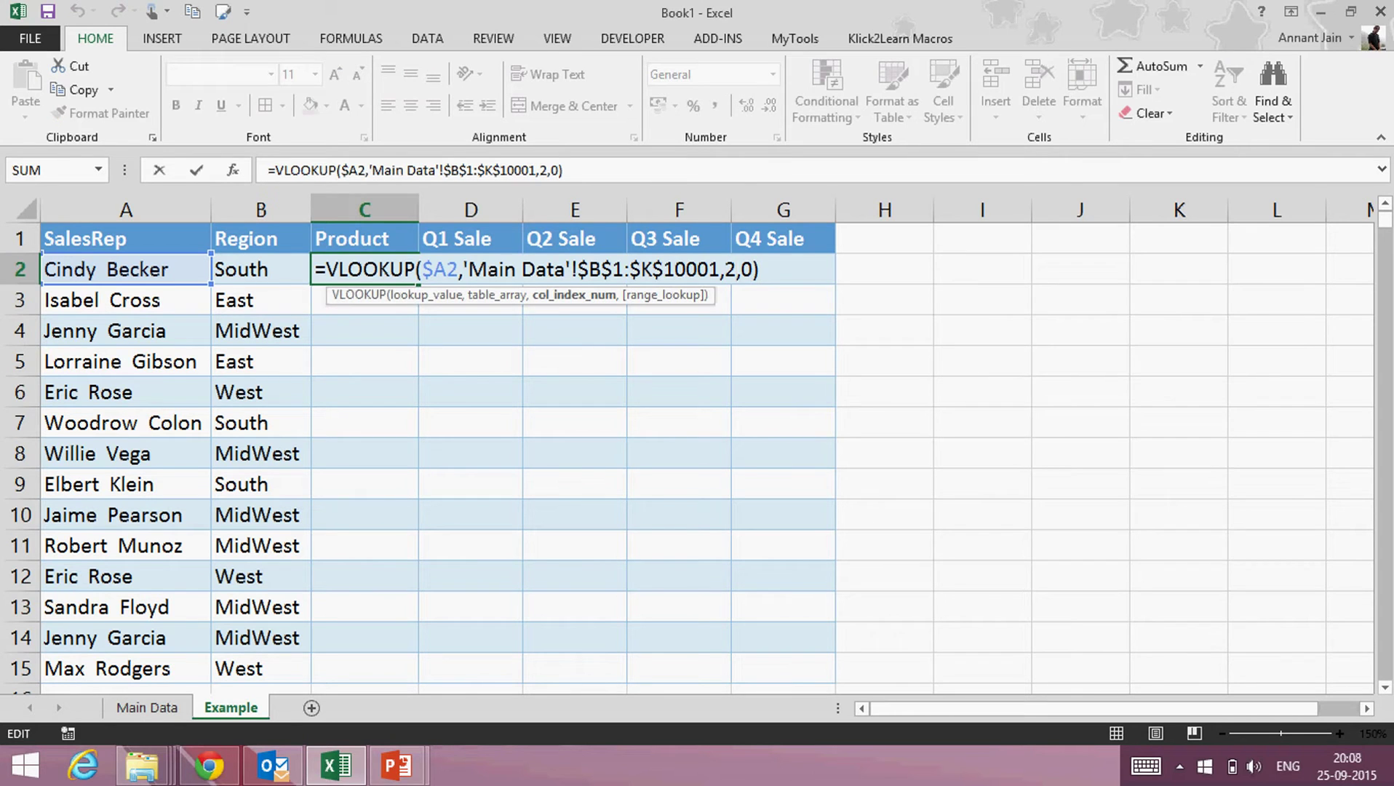
key("Escape")
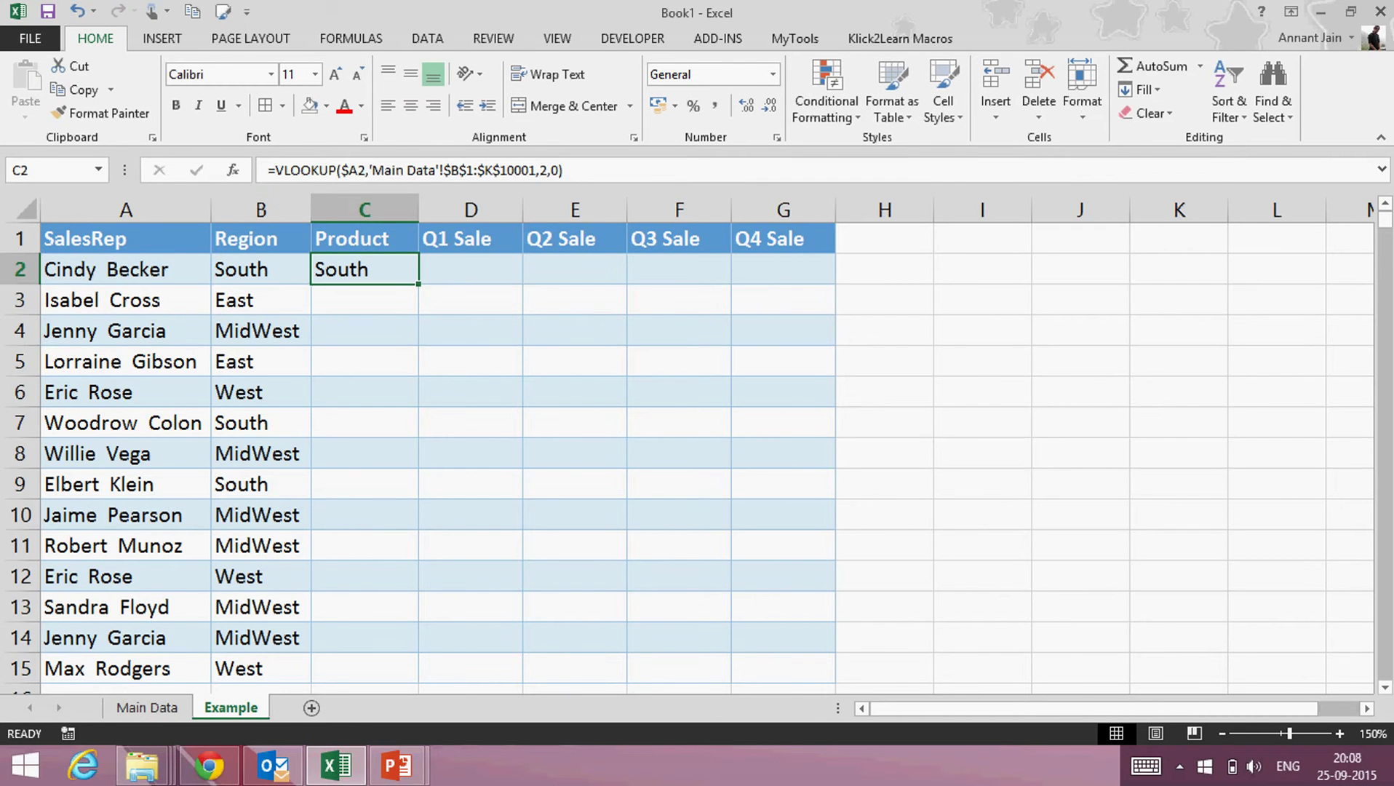
key("ctrl+Page_Up")
key("Right")
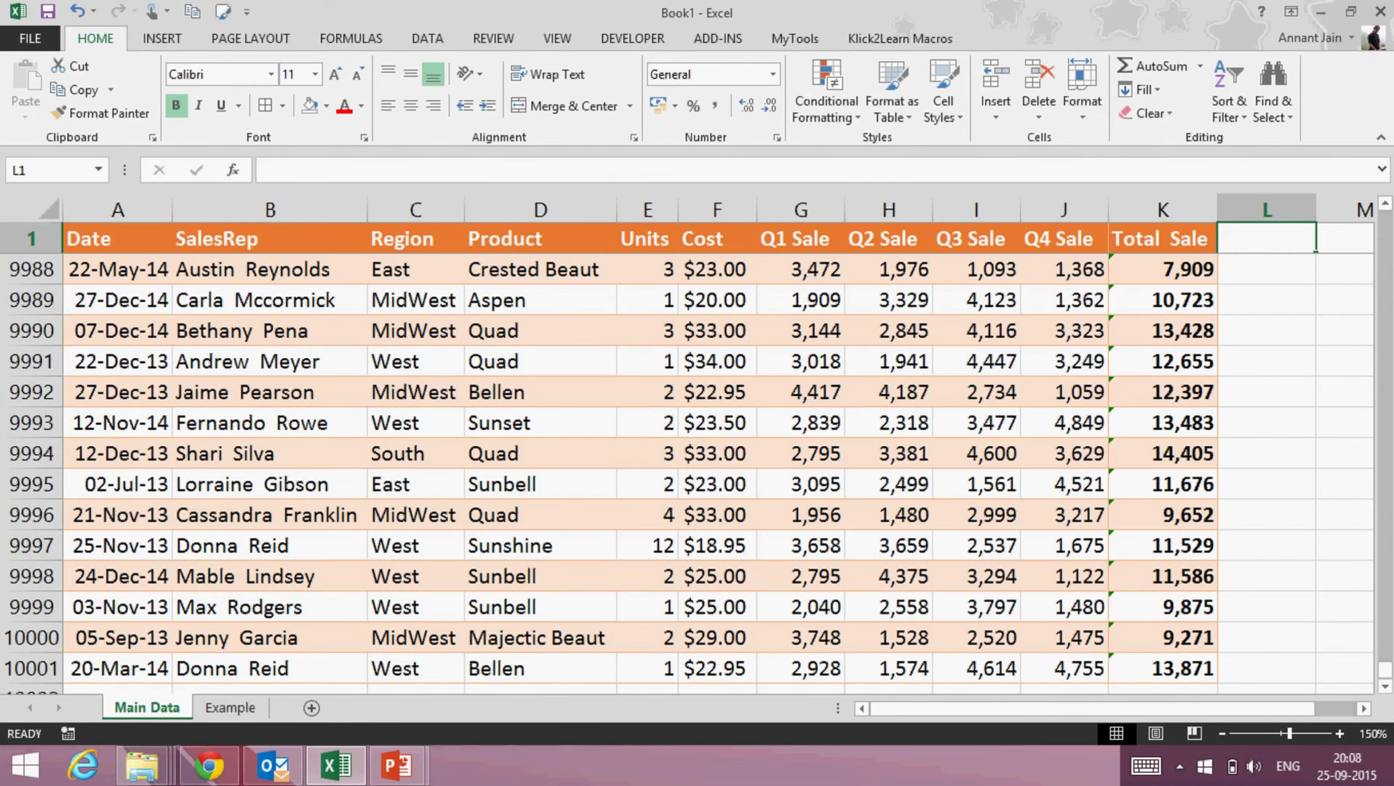
key("ctrl+Home")
key("Up")
key("Right")
key("Right")
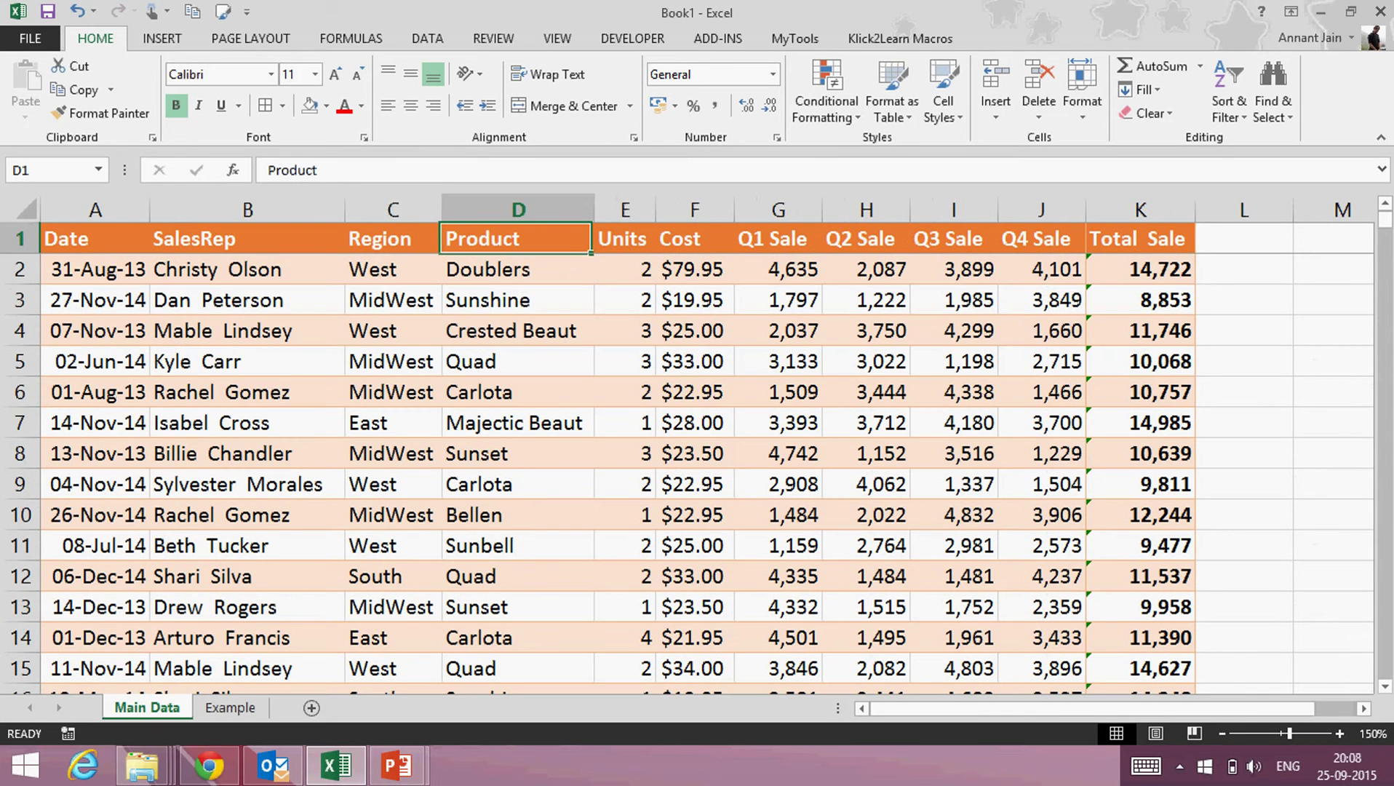
key("ctrl+Page_Down")
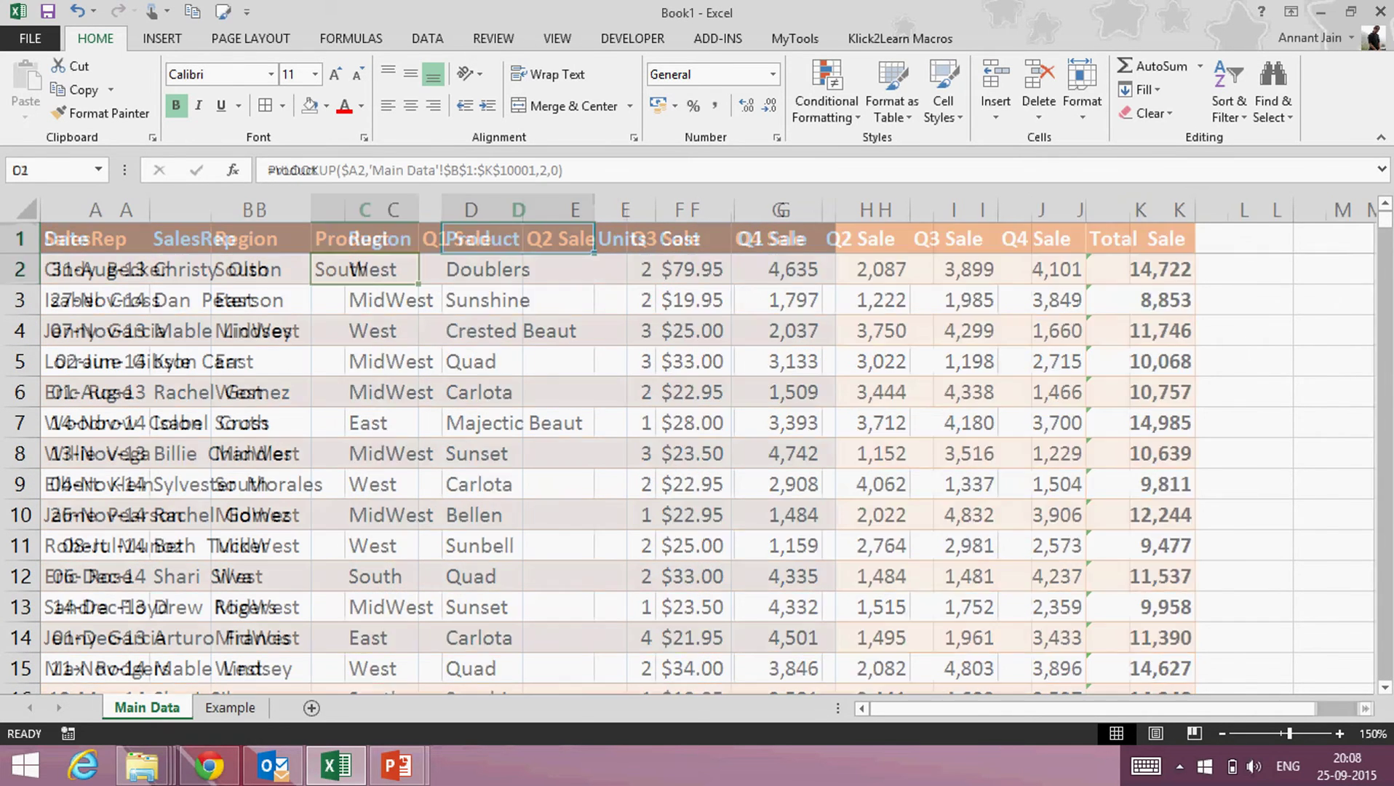
Change C2's VLOOKUP column index from 2 to 3.
key("F2")
key("Left")
key("Left")
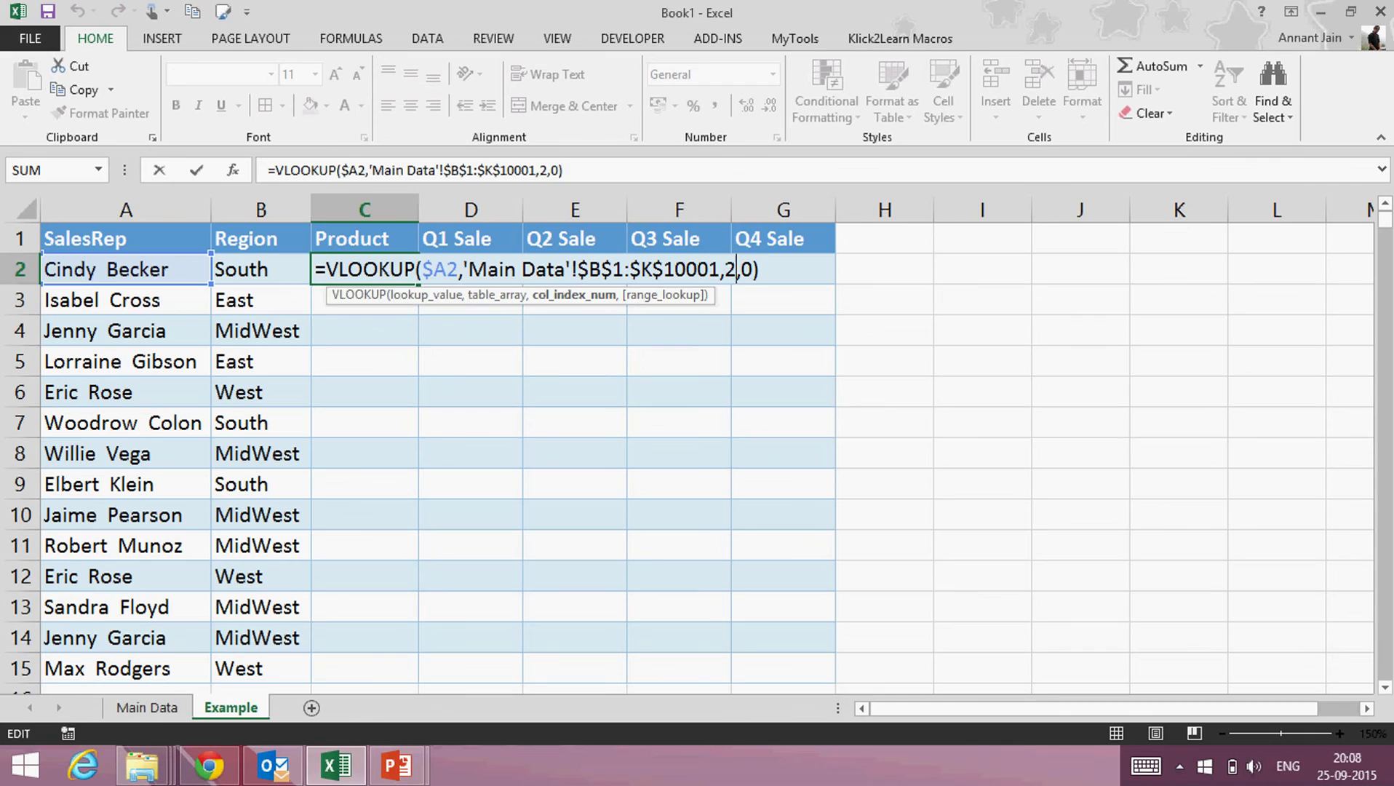
key("Left")
key("BackSpace")
type("3")
key("Return")
key("Up")
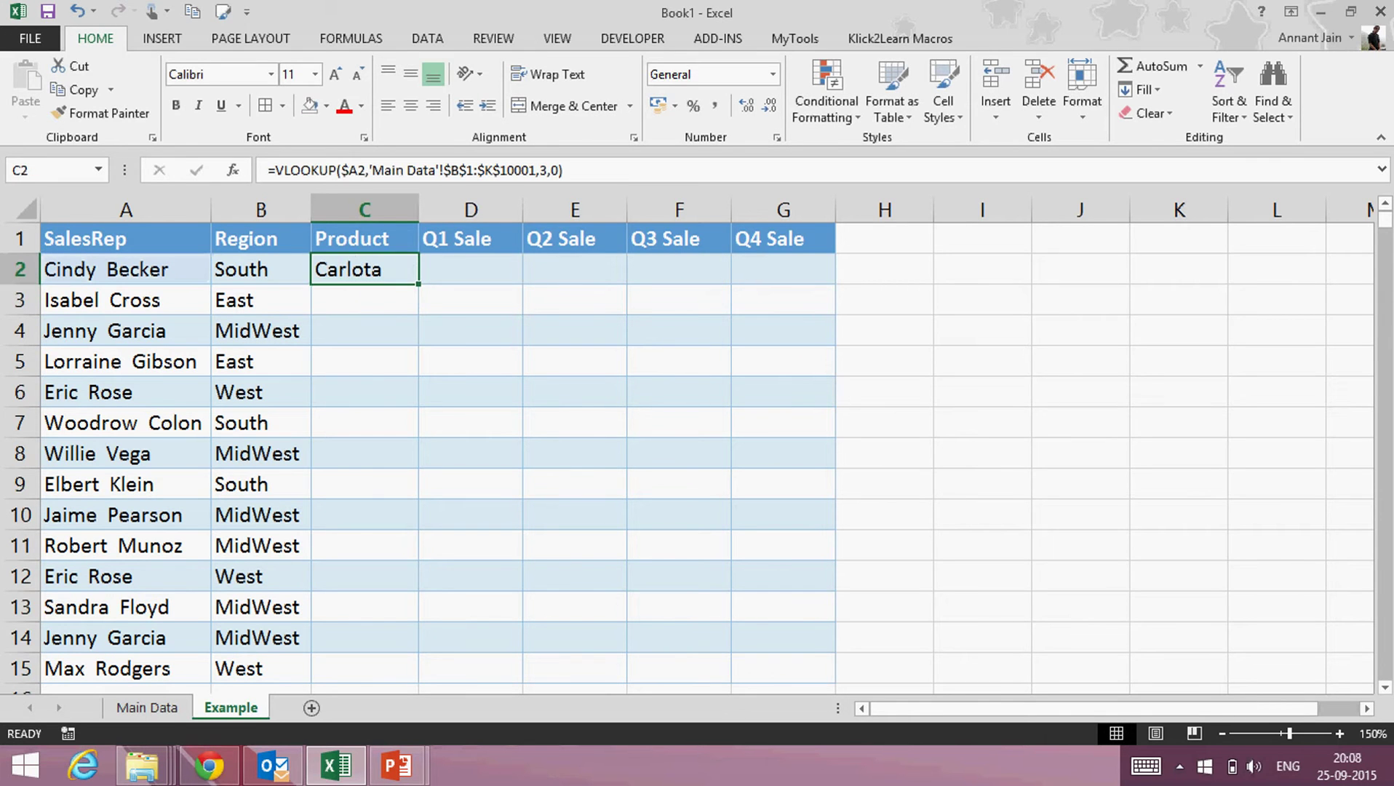
Copy C2 and paste it as formulas into C3:C15.
key("ctrl+c")
left_click_drag(364, 668, 364, 299)
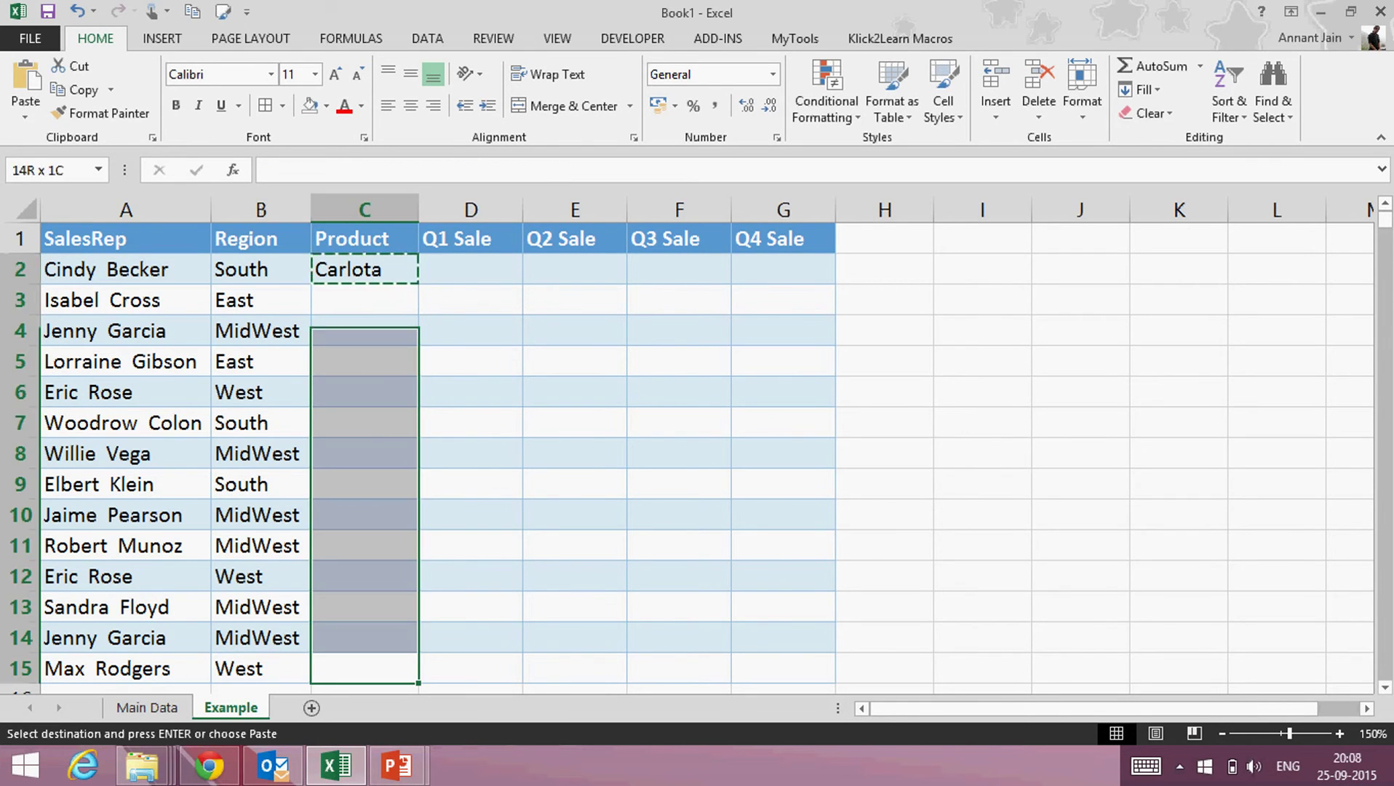
key("ctrl+alt+v")
key("f")
key("Return")
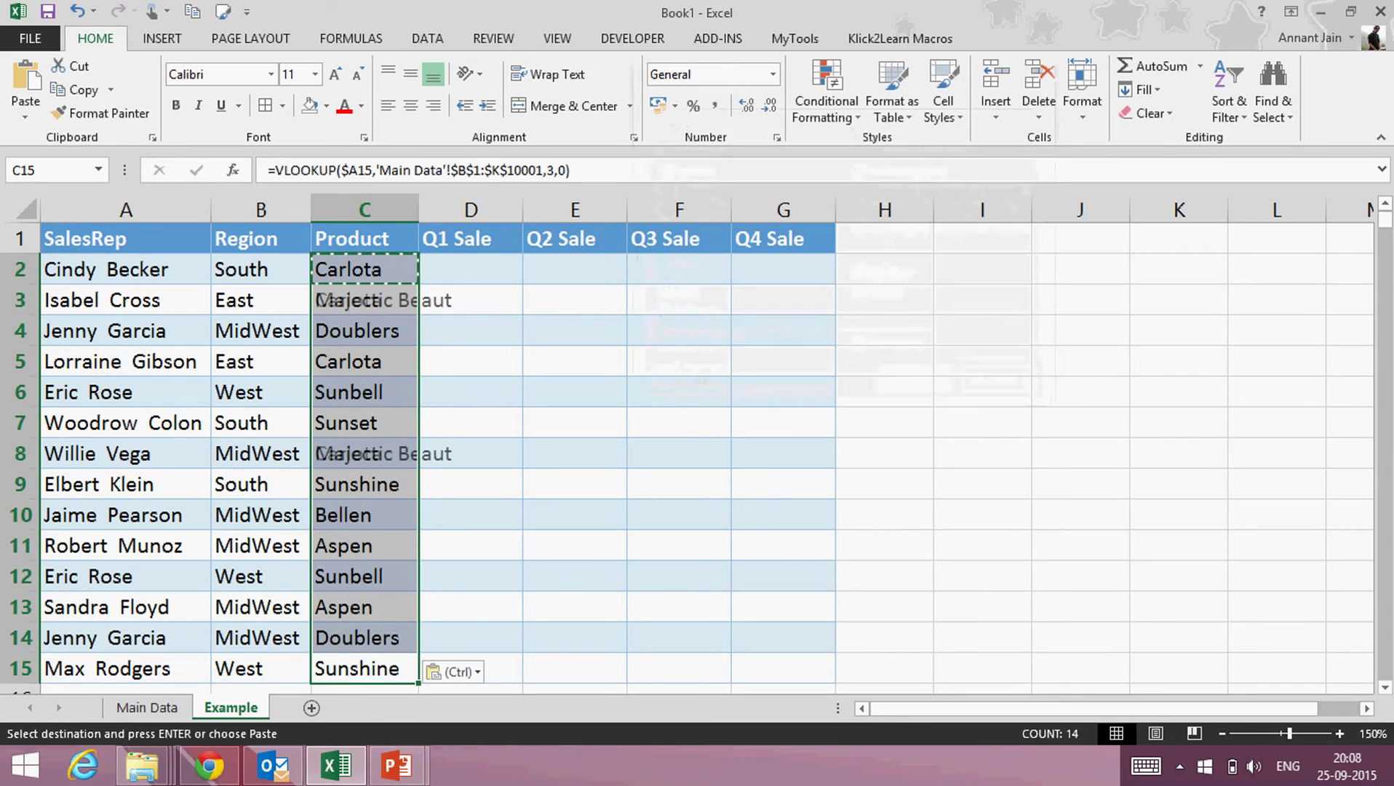
Select the quarter sale cells starting at D2.
key("Up")
key("ctrl+Up")
key("Down")
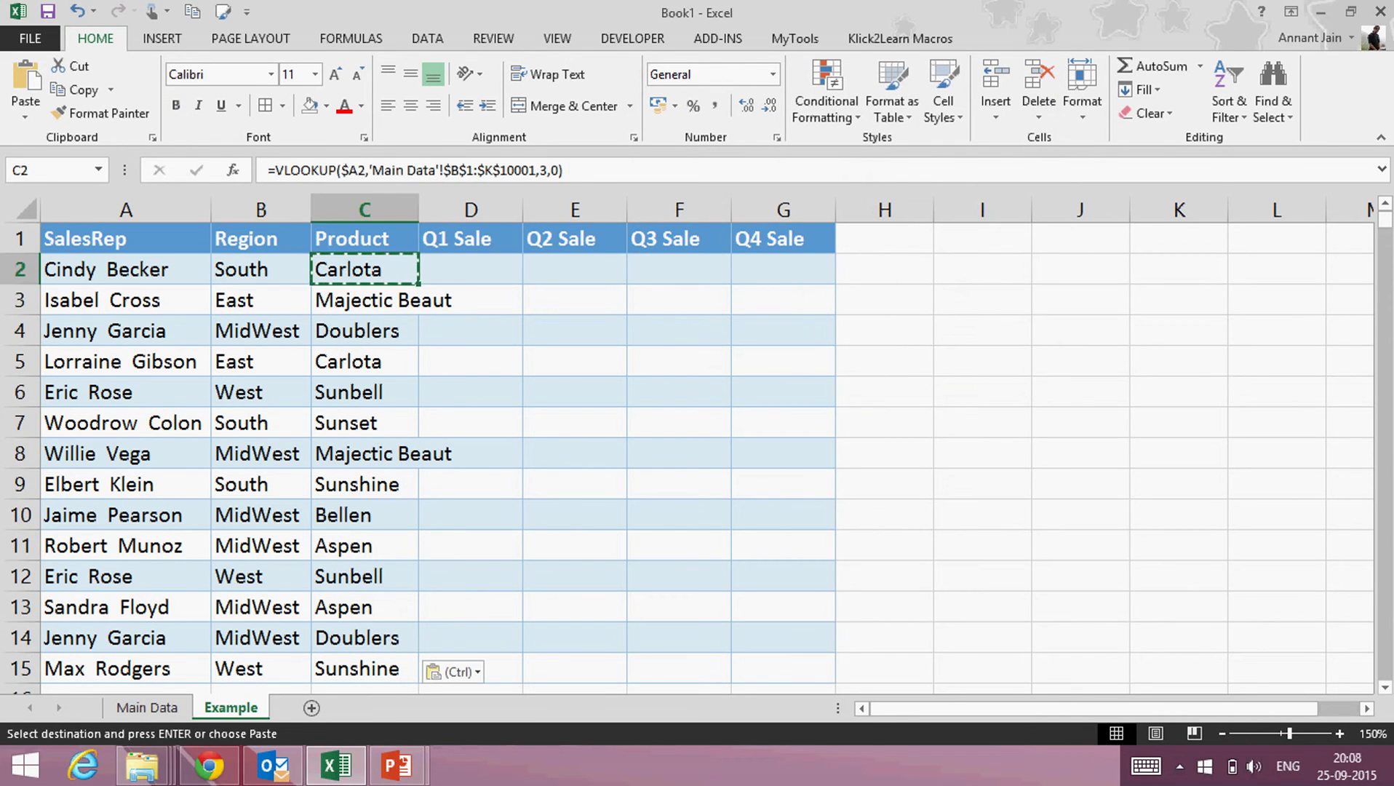
key("Right")
key("shift+Right")
key("shift+Right")
key("shift+Right")
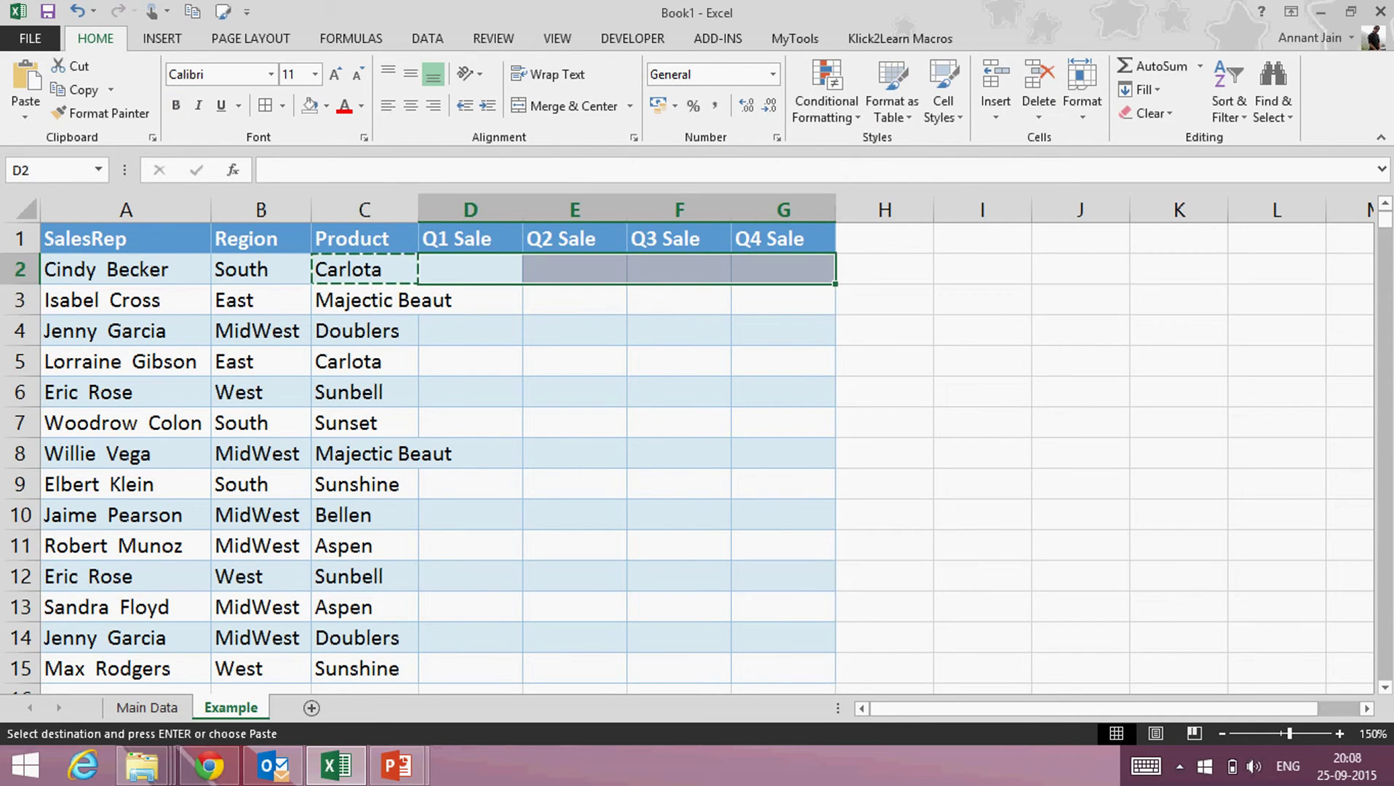
Paste the lookup formula as formulas into D2:G2.
key("ctrl+alt+v")
key("Return")
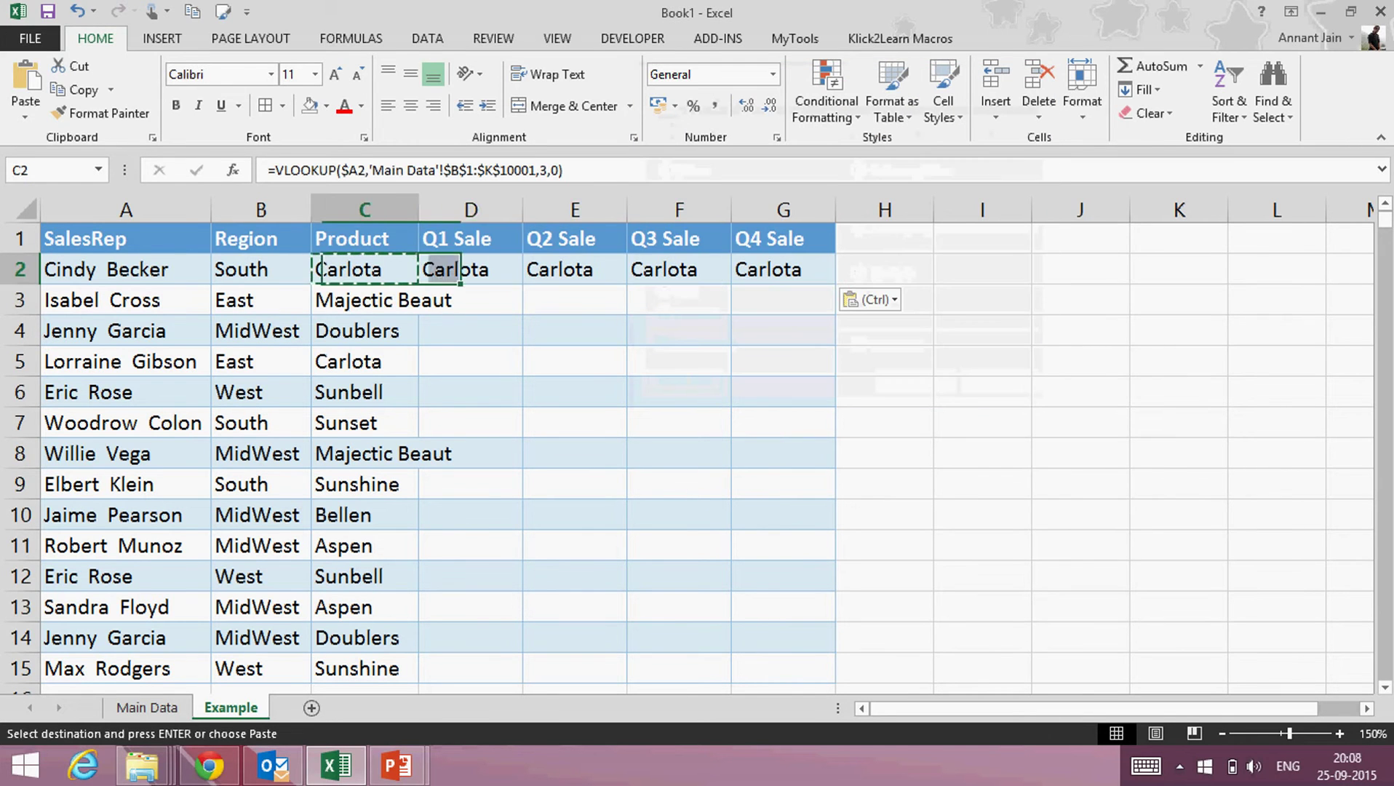
key("Left")
key("Right")
key("Right")
key("Right")
key("Left")
key("Left")
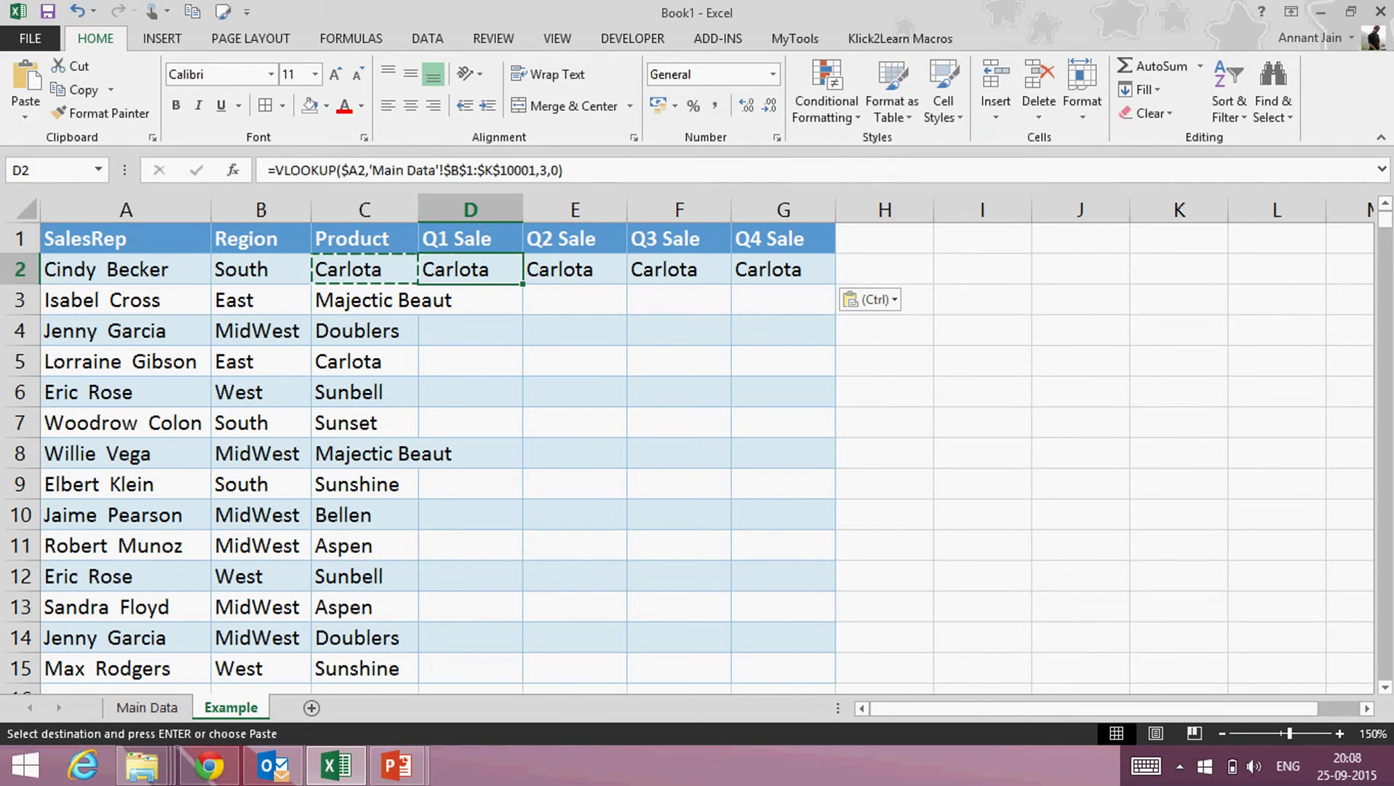
Check D2's column index against the Main Data headings up to Q1 Sale.
key("F2")
key("Left")
key("Left")
key("Left")
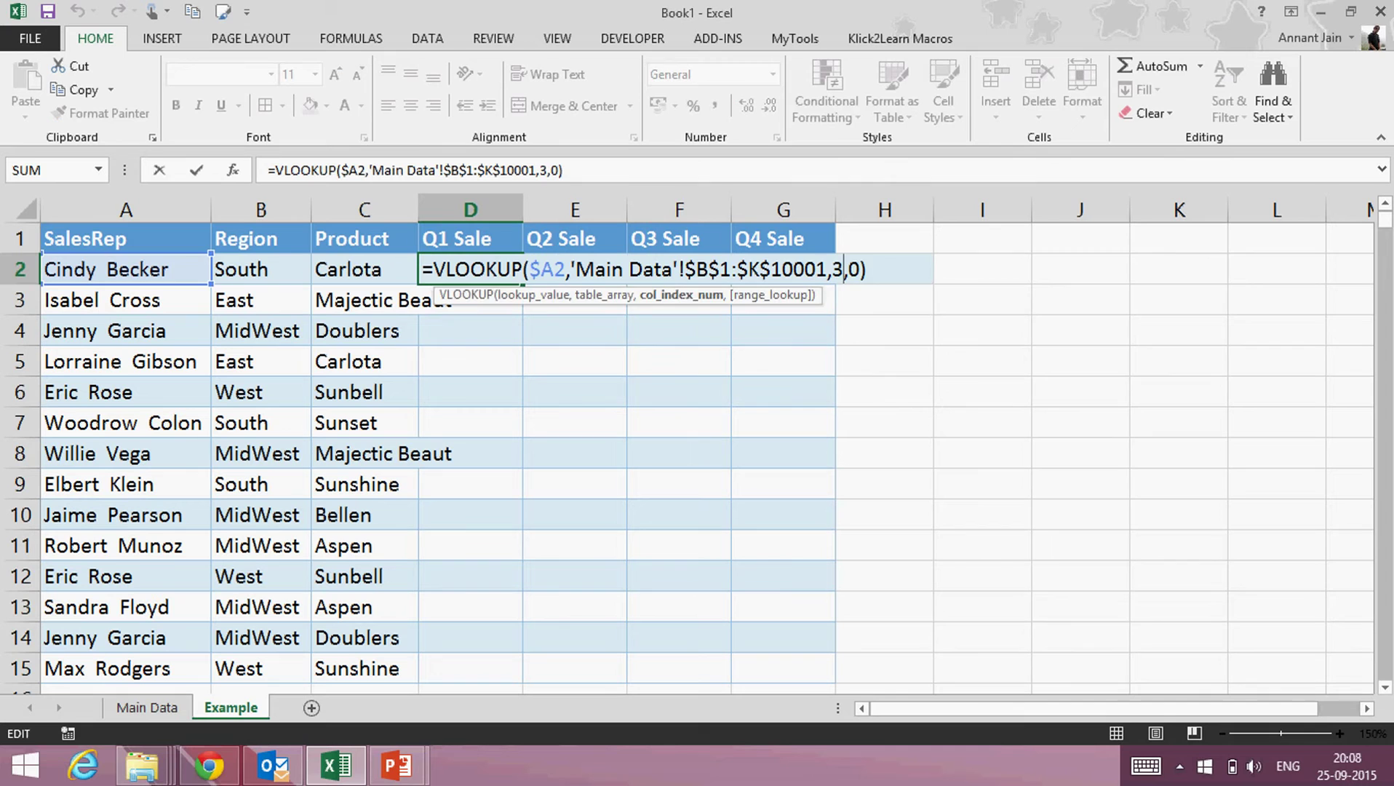
key("Escape")
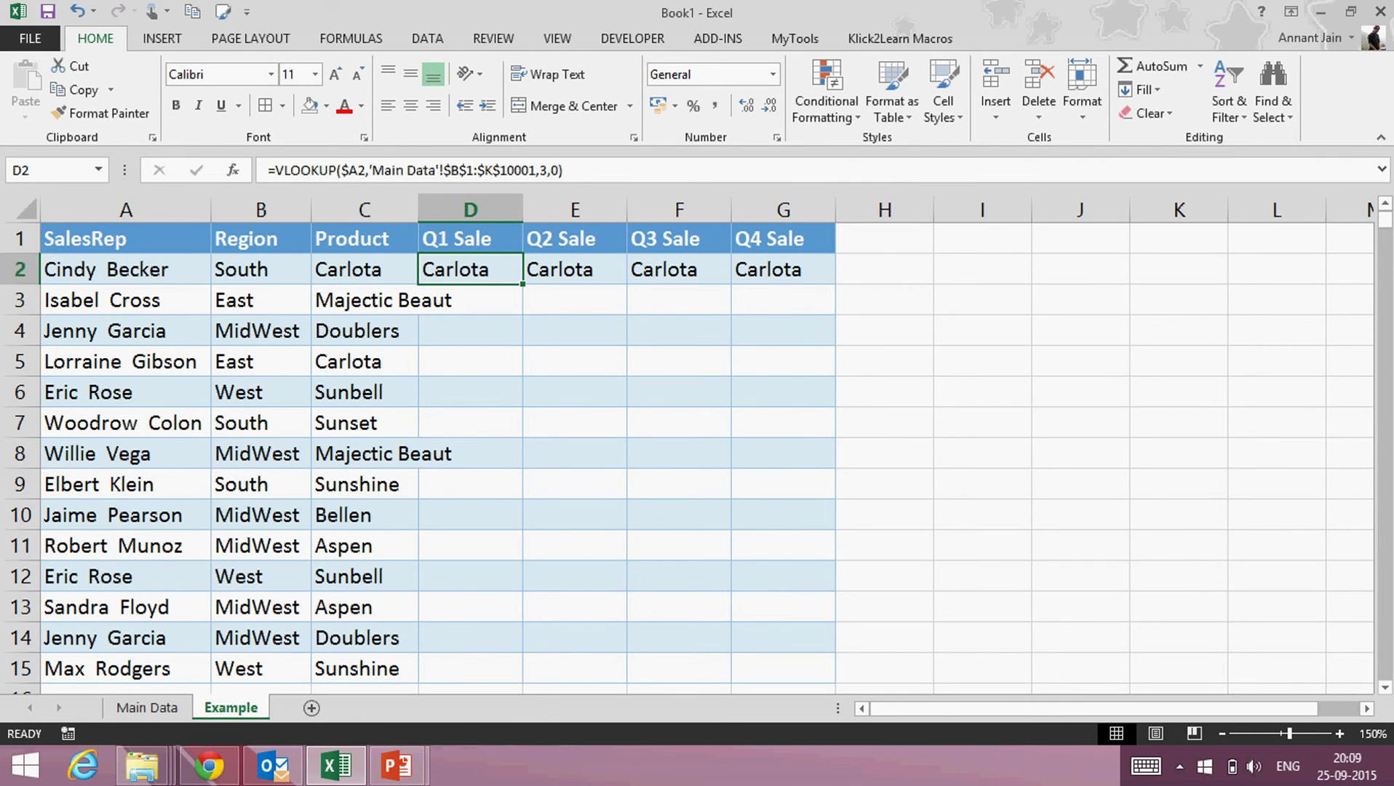
key("ctrl+Page_Up")
key("Right")
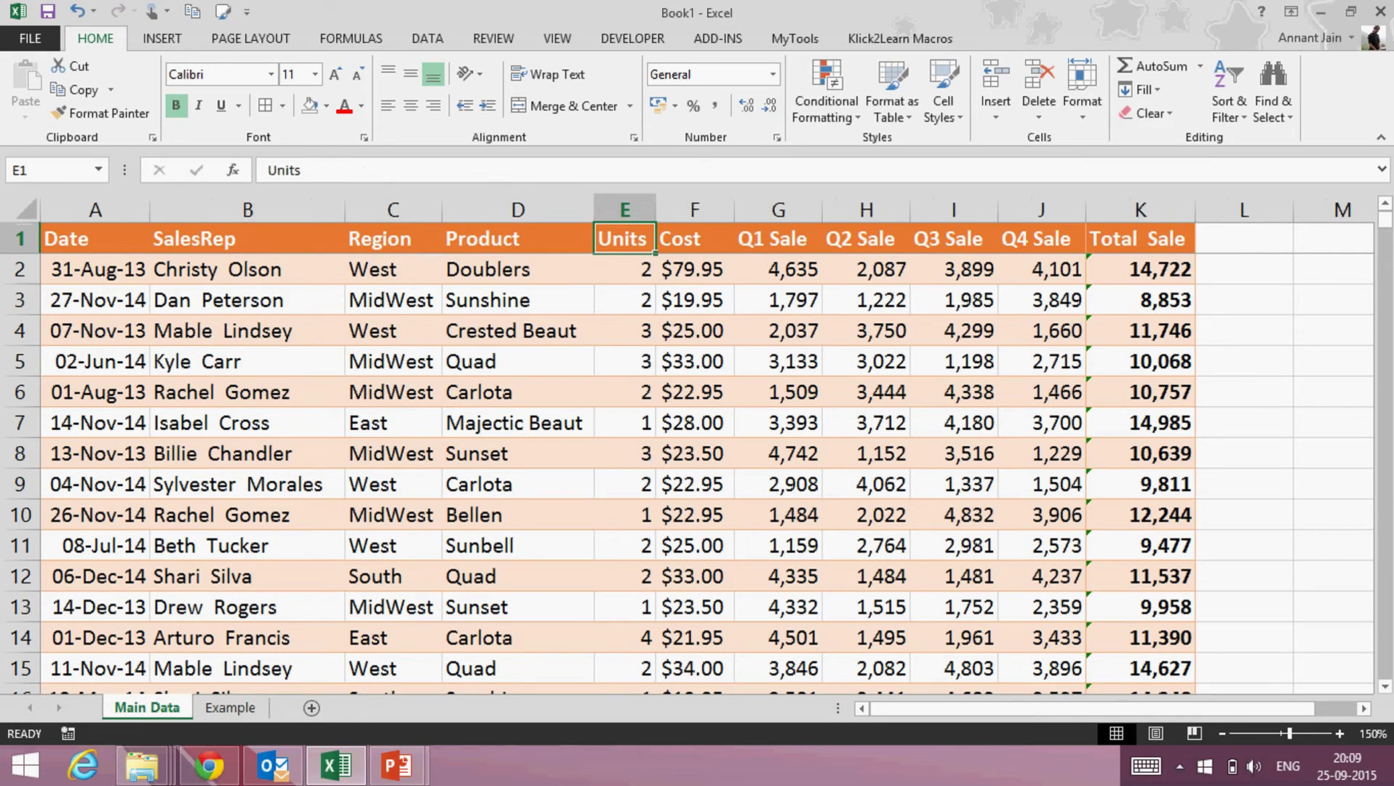
key("Left")
key("Left")
key("Left")
key("Right")
key("Right")
key("Right")
key("Right")
key("Right")
key("ctrl+Page_Down")
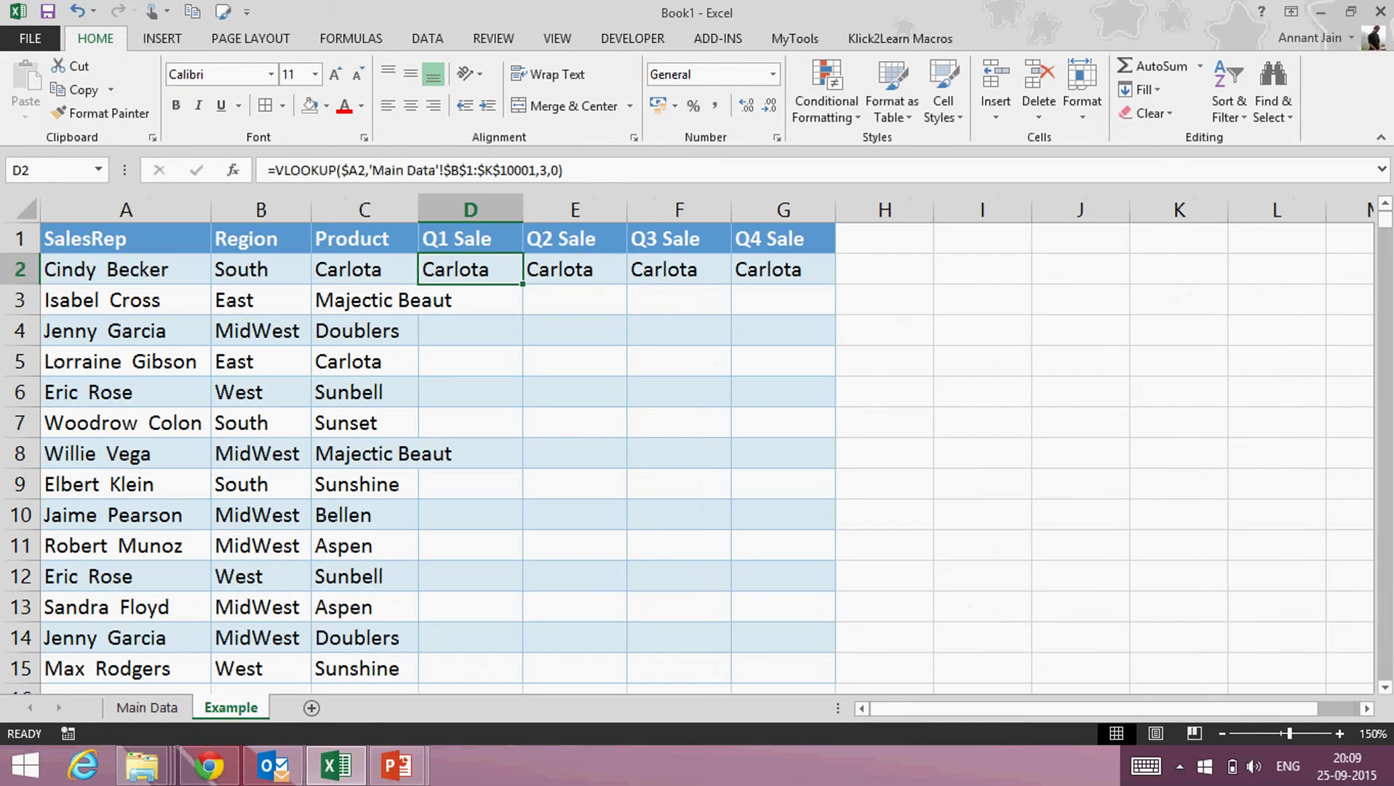
Set the column indexes in D2 and E2 to 6 and 7 for Q1 and Q2 Sale.
key("F2")
key("Left")
key("Left")
key("BackSpace")
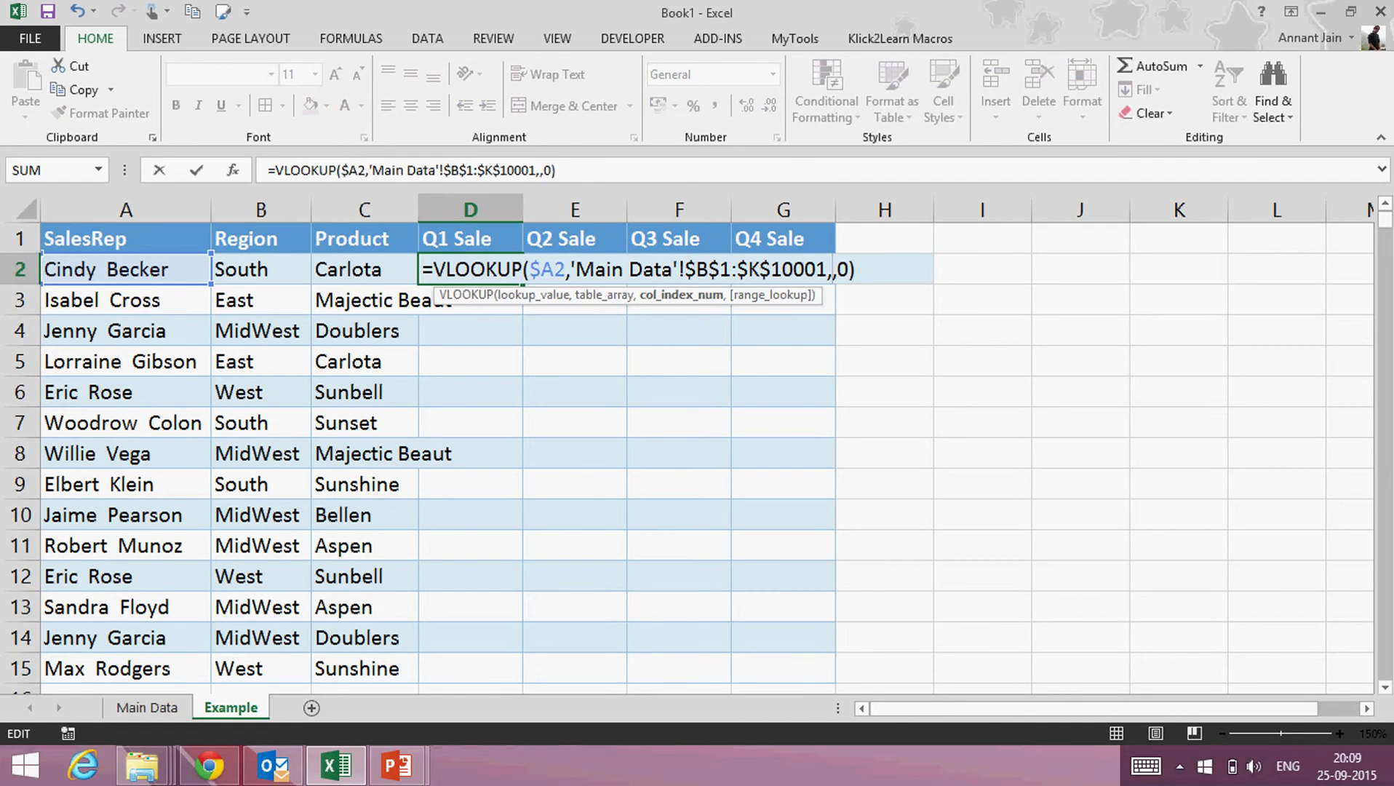
type("6")
key("Tab")
key("F2")
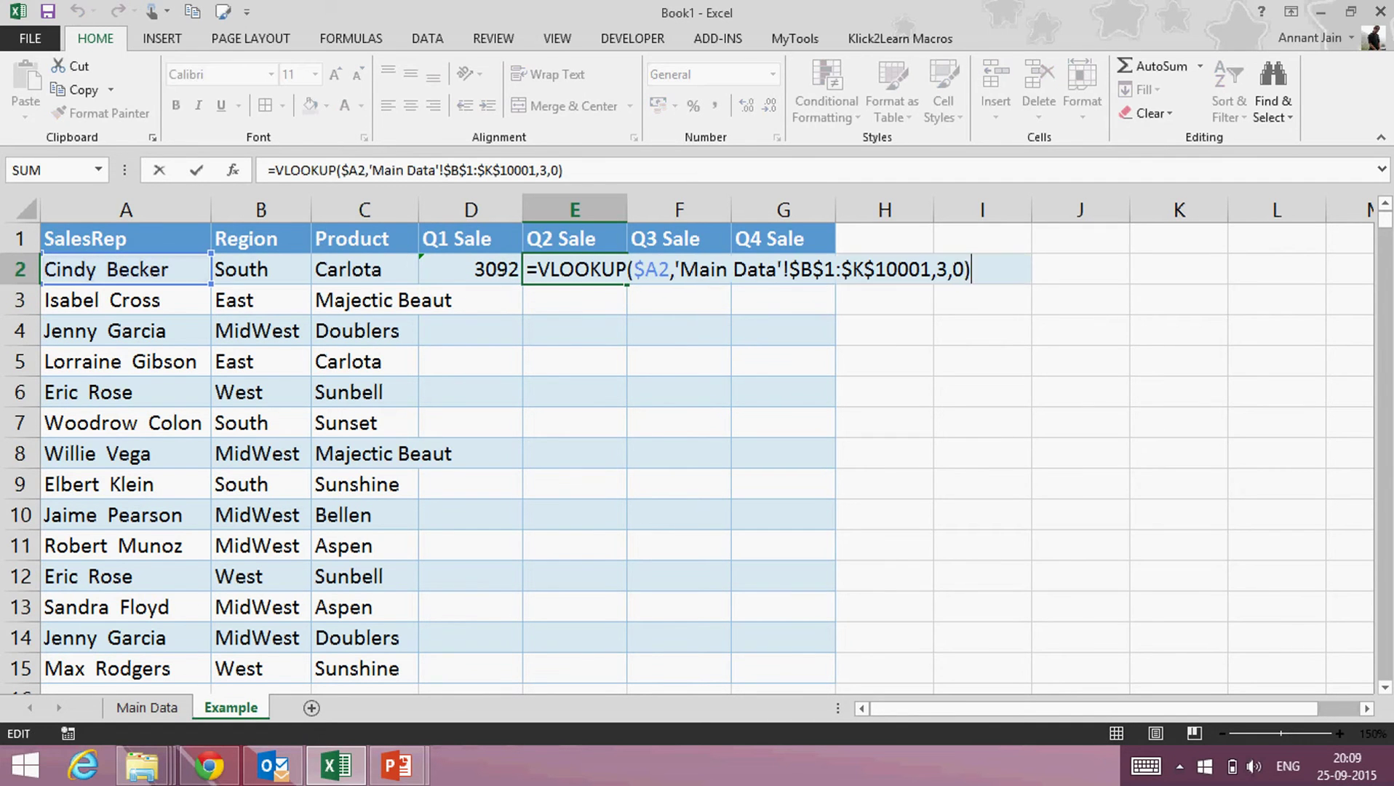
key("Left")
key("Left")
key("BackSpace")
type("7")
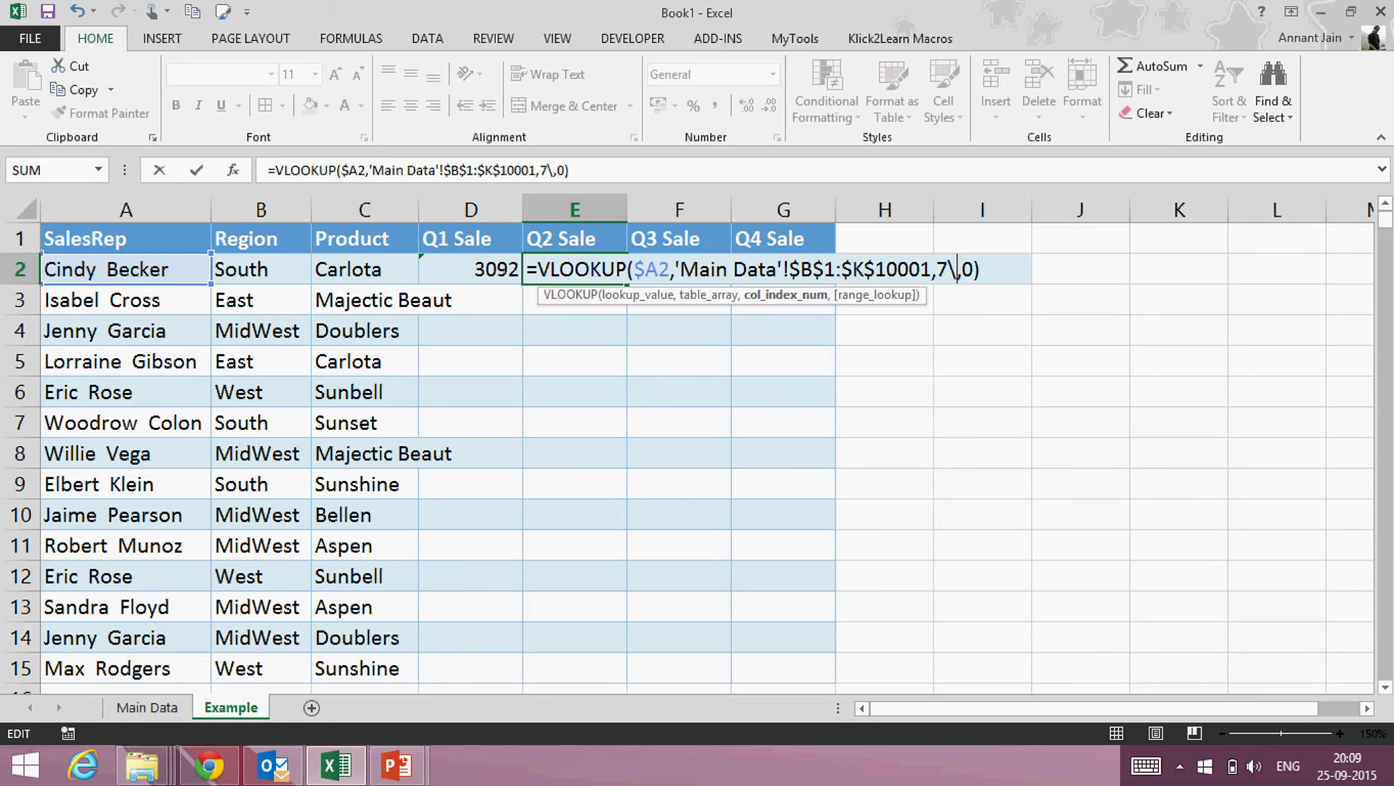
key("ctrl+Return")
Set the column indexes in F2 and G2 to 8 and 9 for Q3 and Q4 Sale.
key("Tab")
key("F2")
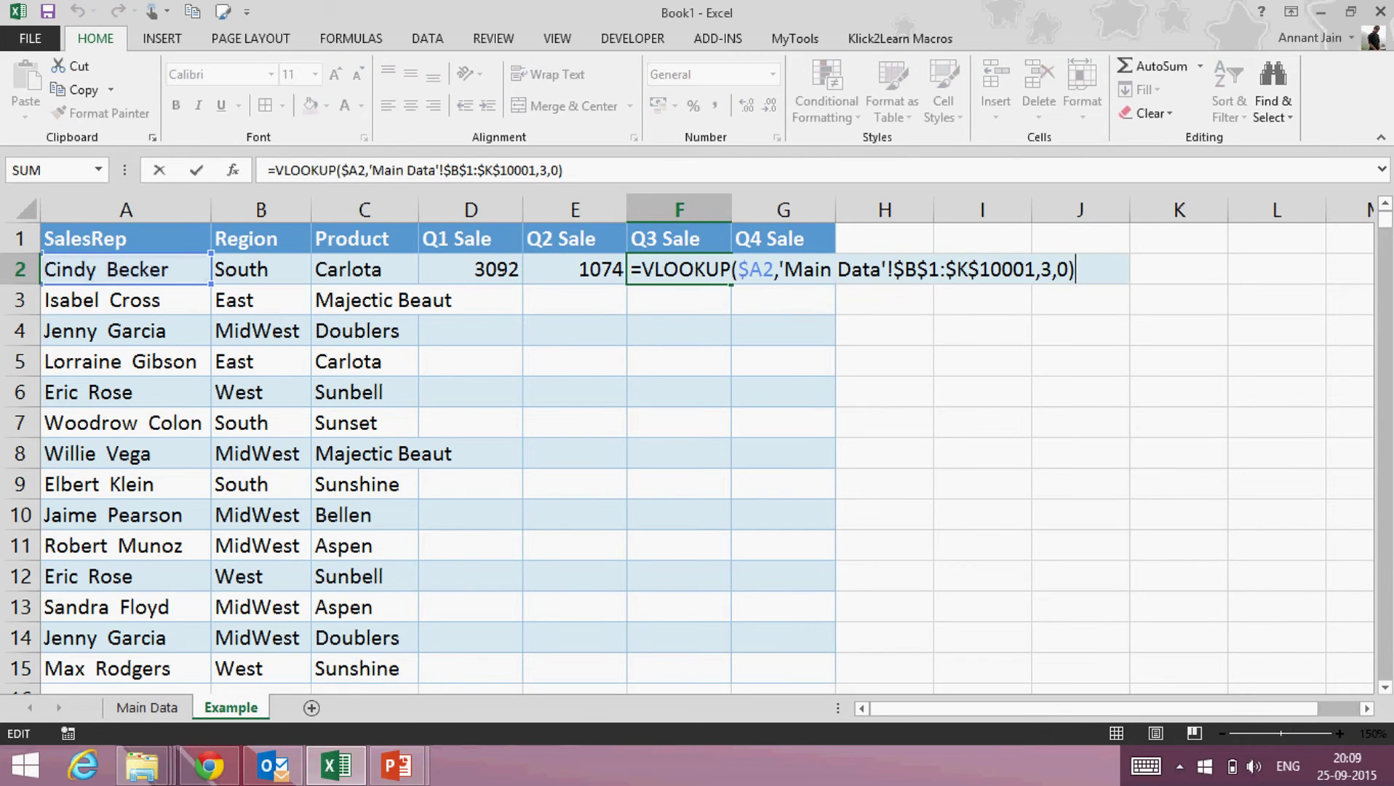
key("Left")
key("Left")
key("Left")
key("BackSpace")
type("8")
key("Return")
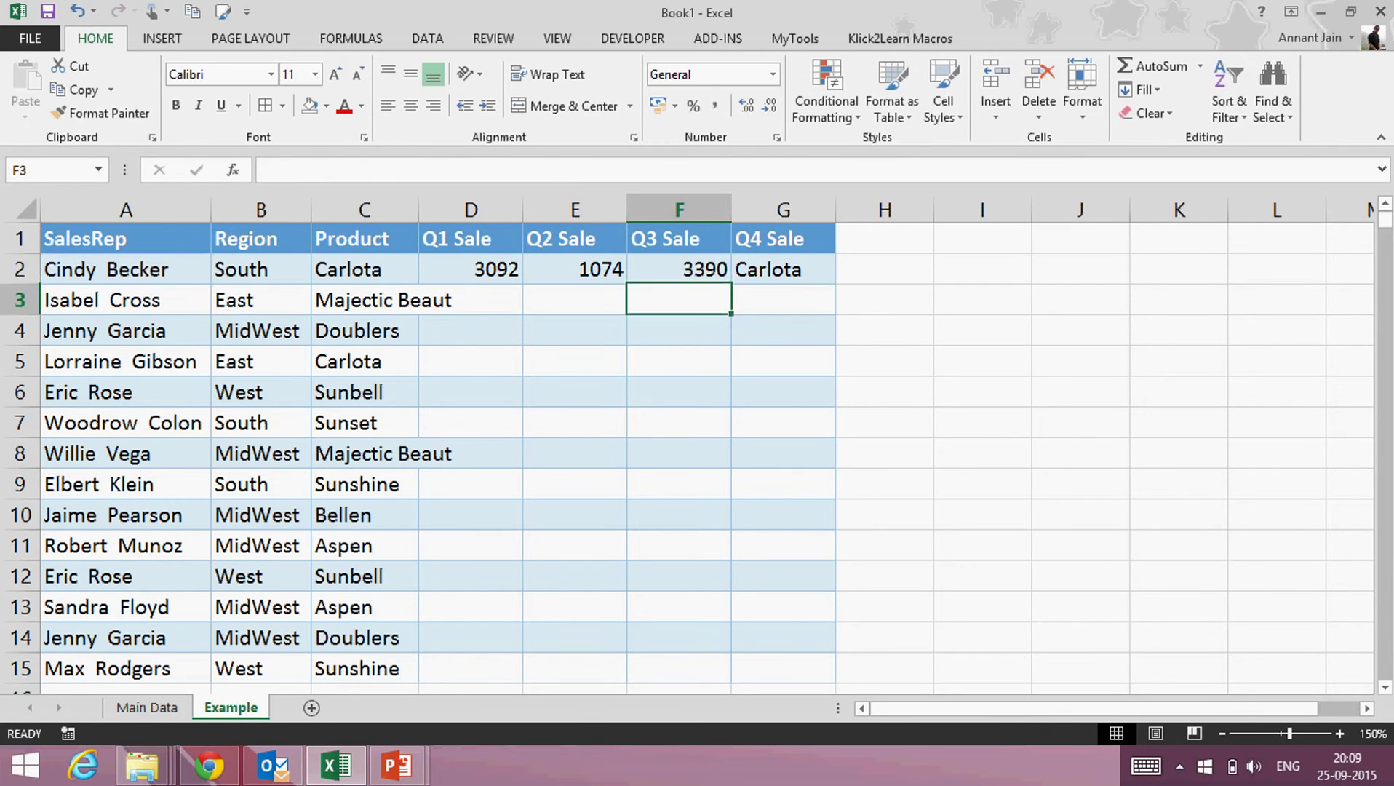
key("Up")
key("Right")
key("F2")
key("Left")
key("Left")
key("Left")
key("BackSpace")
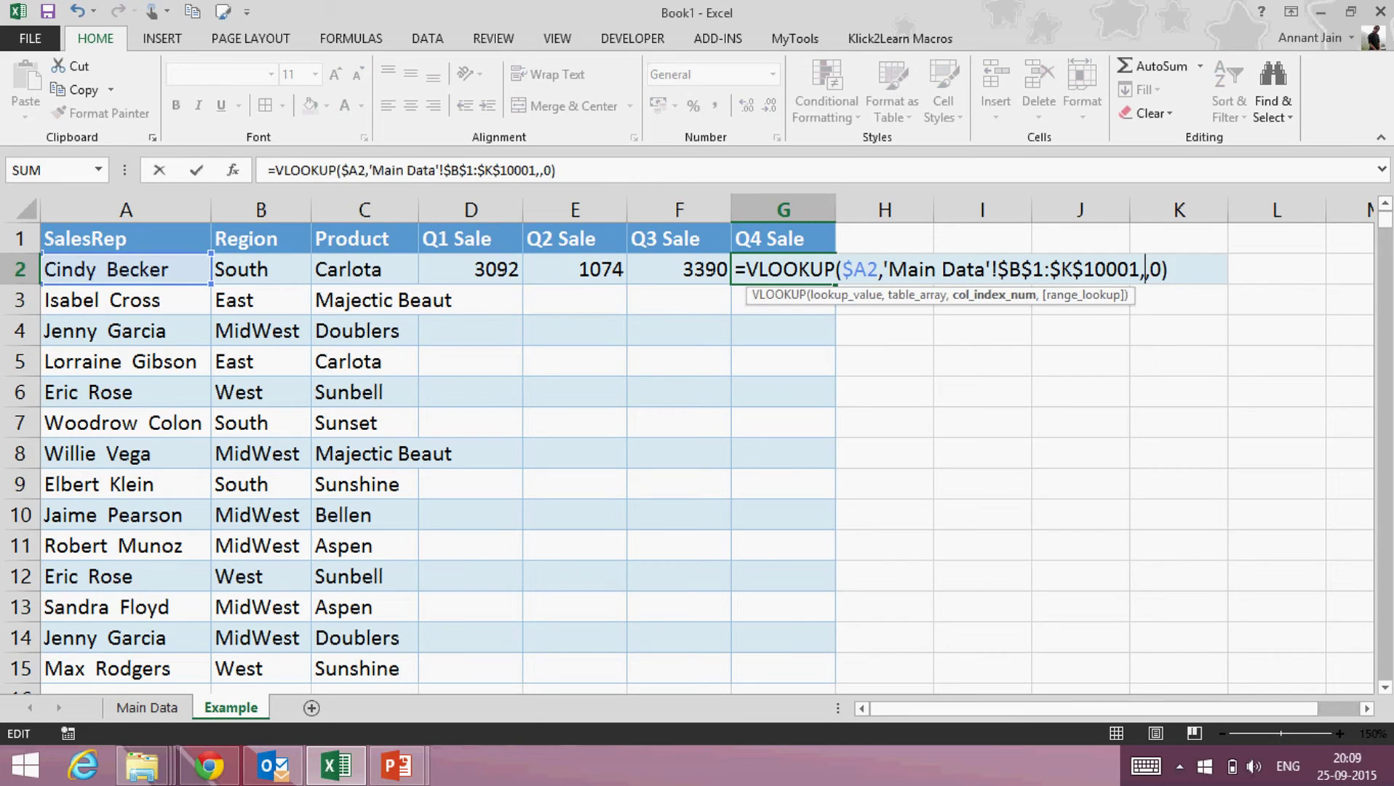
type("9")
key("ctrl+Return")
Copy D2:G2 and paste it as formulas across D2:G15.
key("Left")
key("Left")
key("Left")
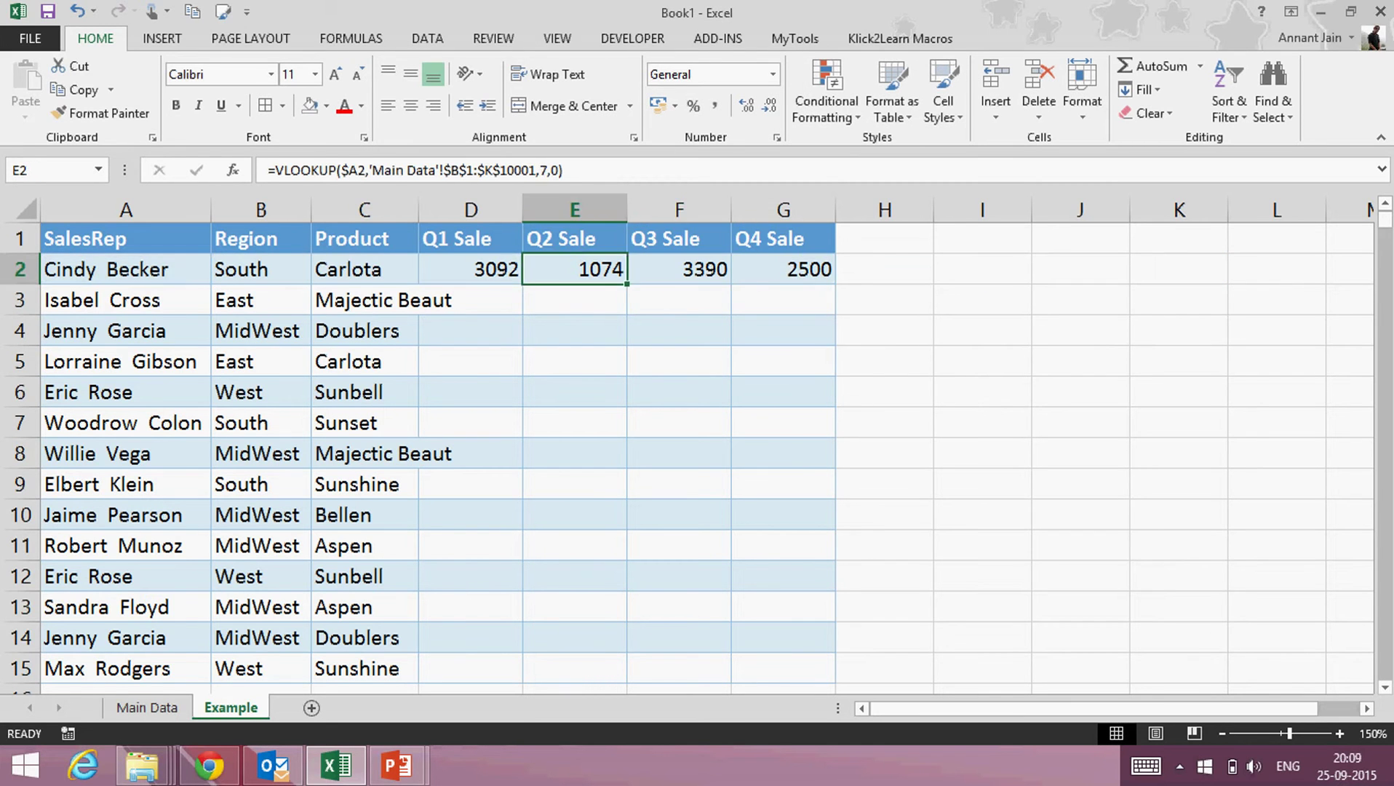
key("ctrl+shift+Right")
key("ctrl+c")
key("Left")
key("ctrl+Down")
key("Right")
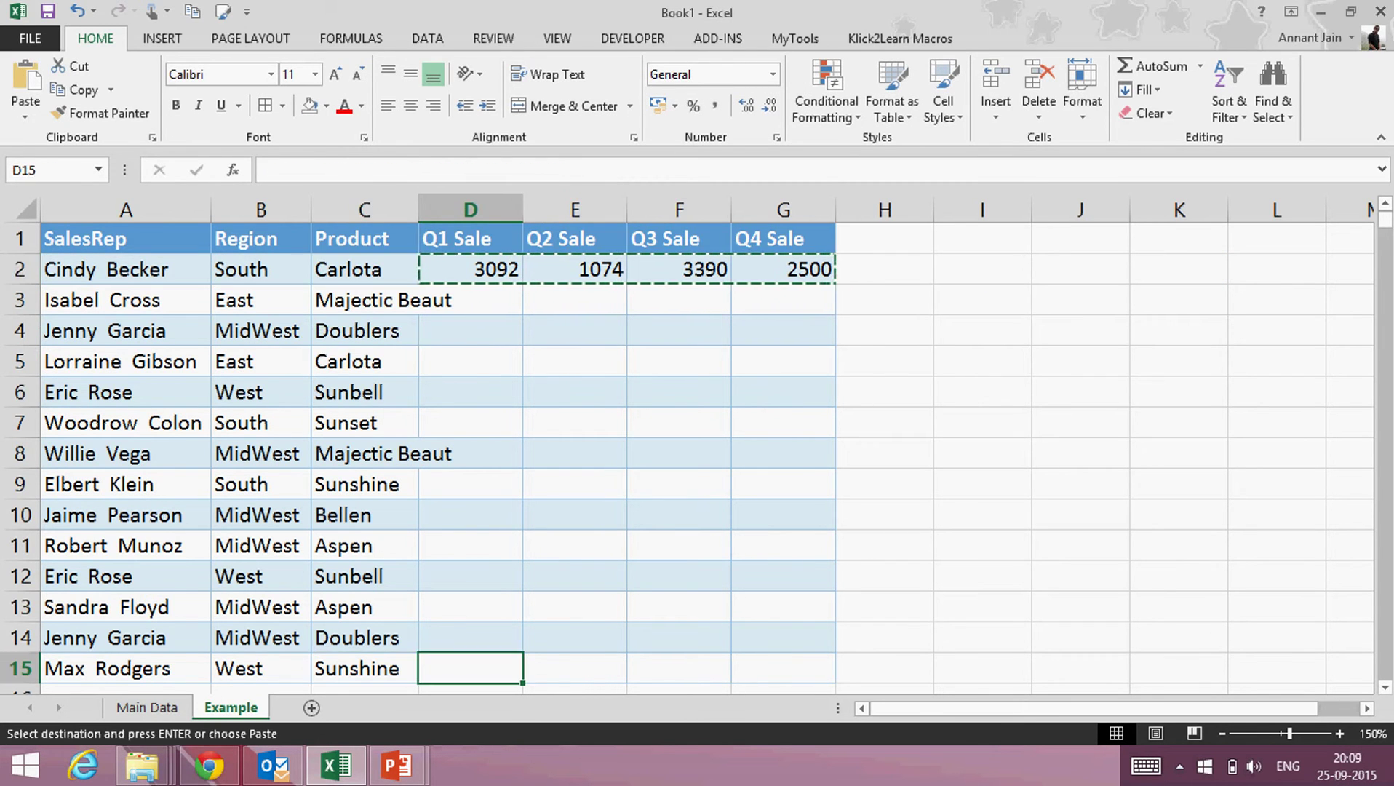
key("ctrl+shift+Up")
key("shift+Right")
key("shift+Right")
key("shift+Right")
key("ctrl+alt+v")
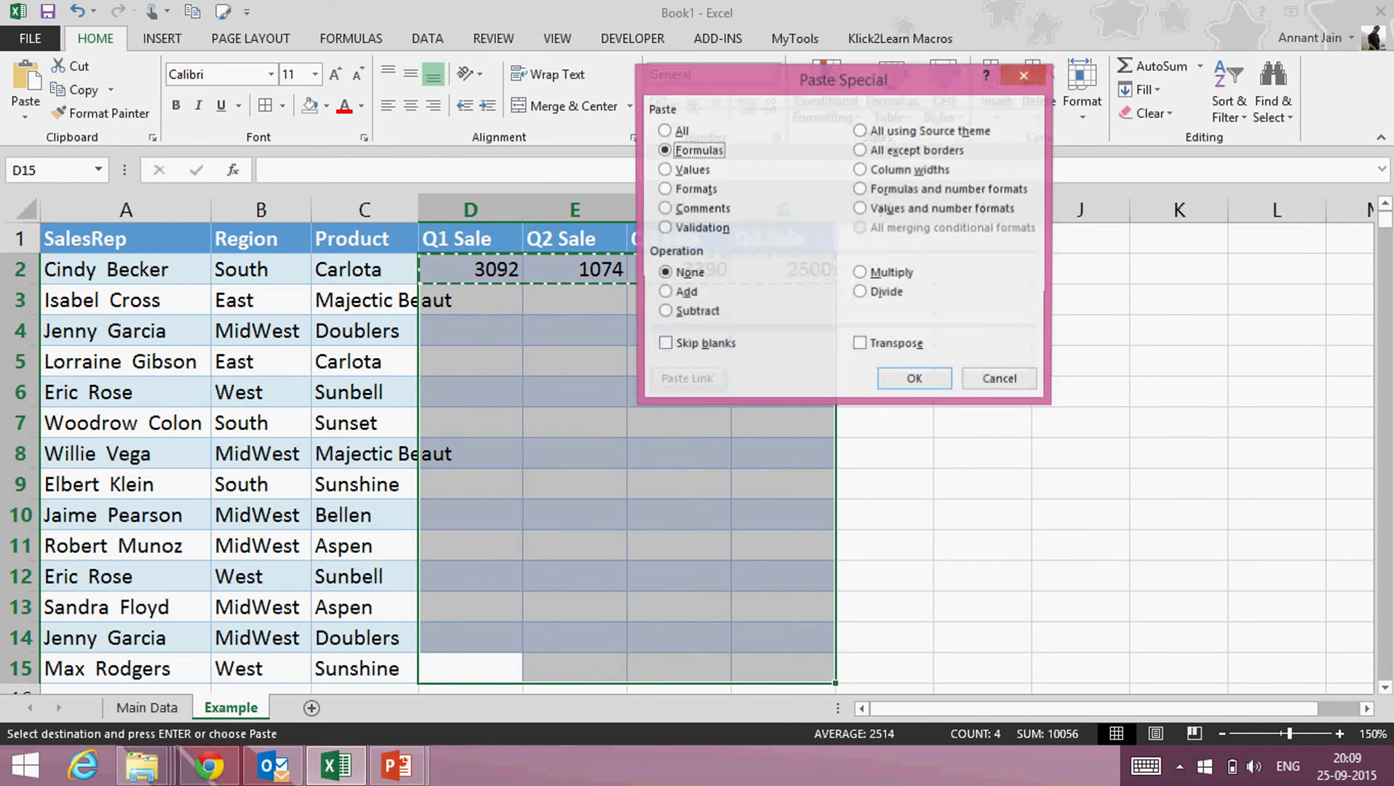
key("f")
key("Return")
Clear the copy marquee and return to the SalesRep heading.
key("Escape")
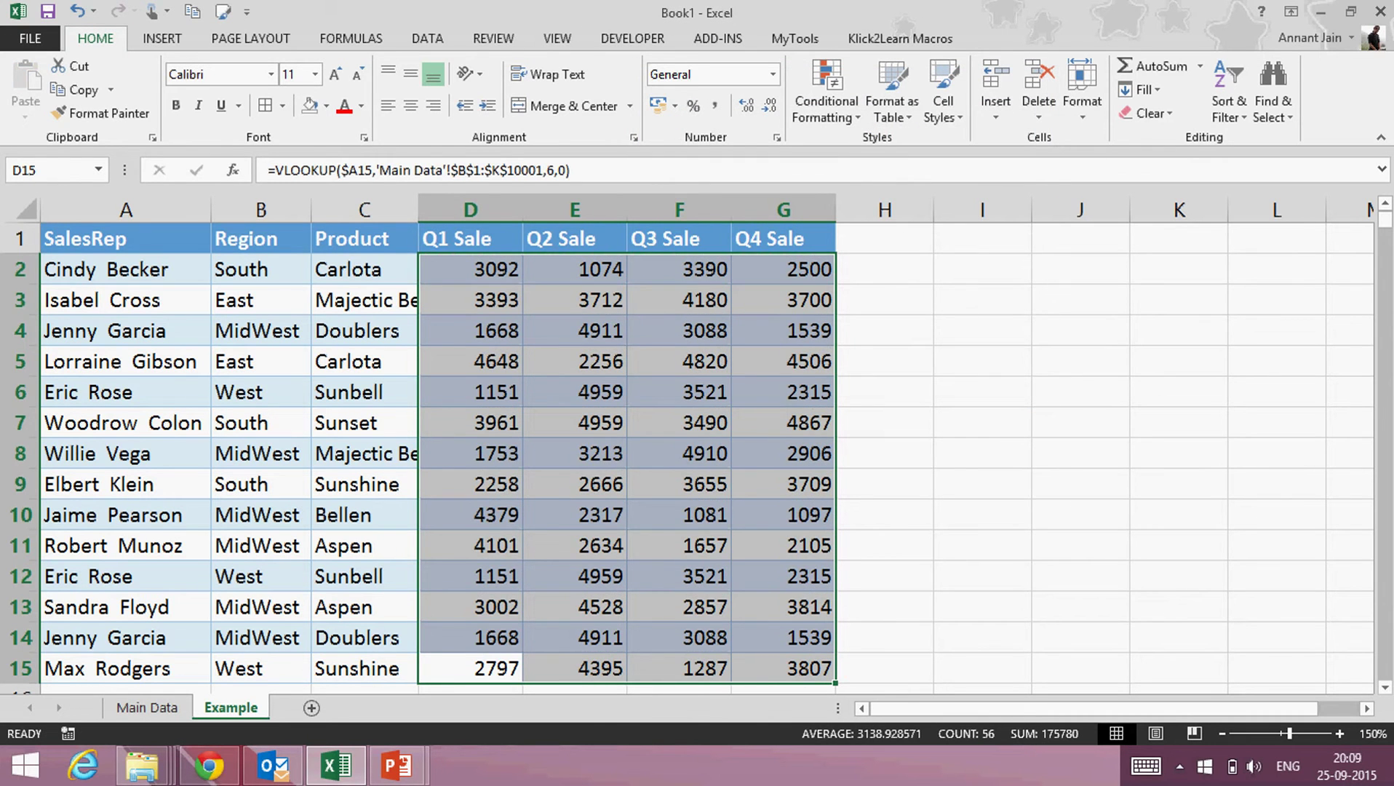
key("ctrl+Up")
key("Left")
key("Left")
key("Left")
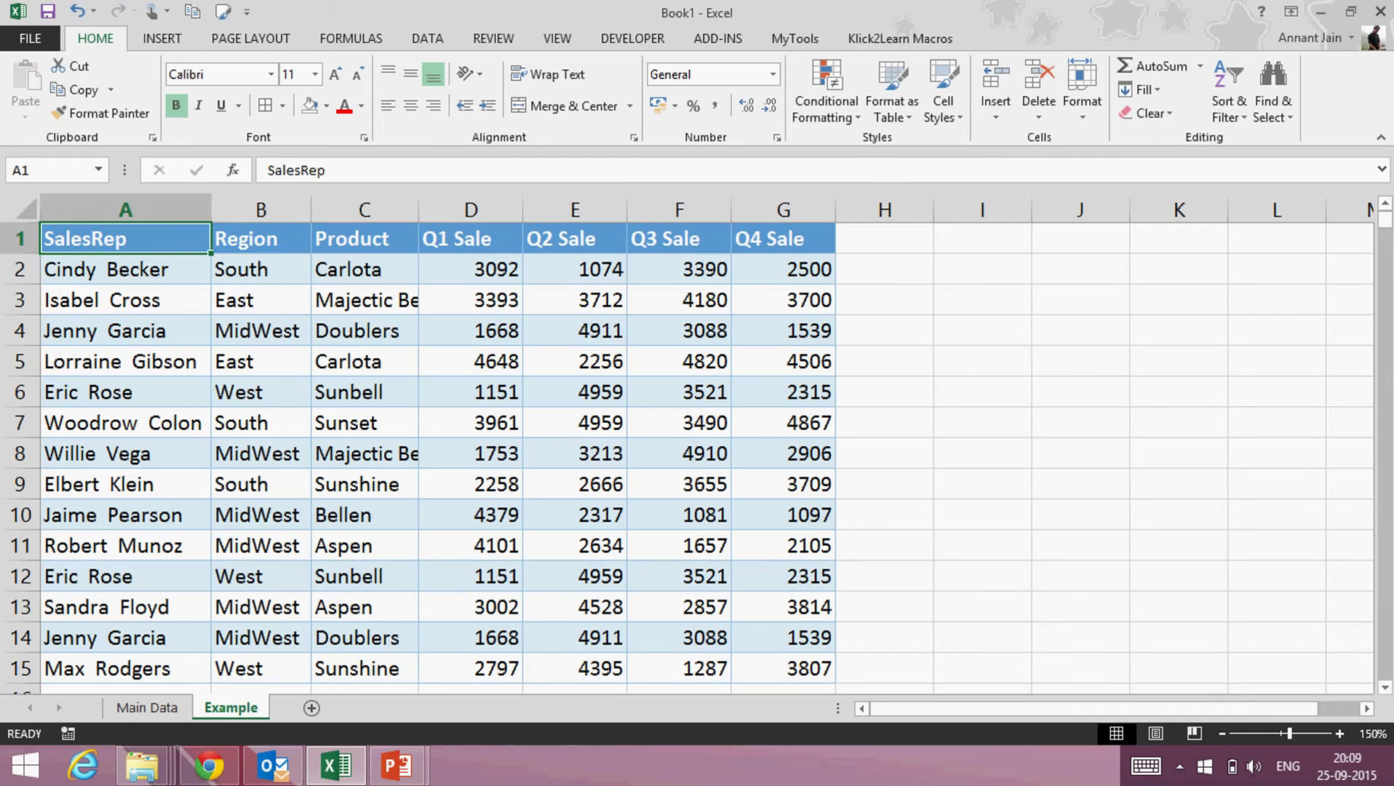
left_click(261, 269)
key("Up")
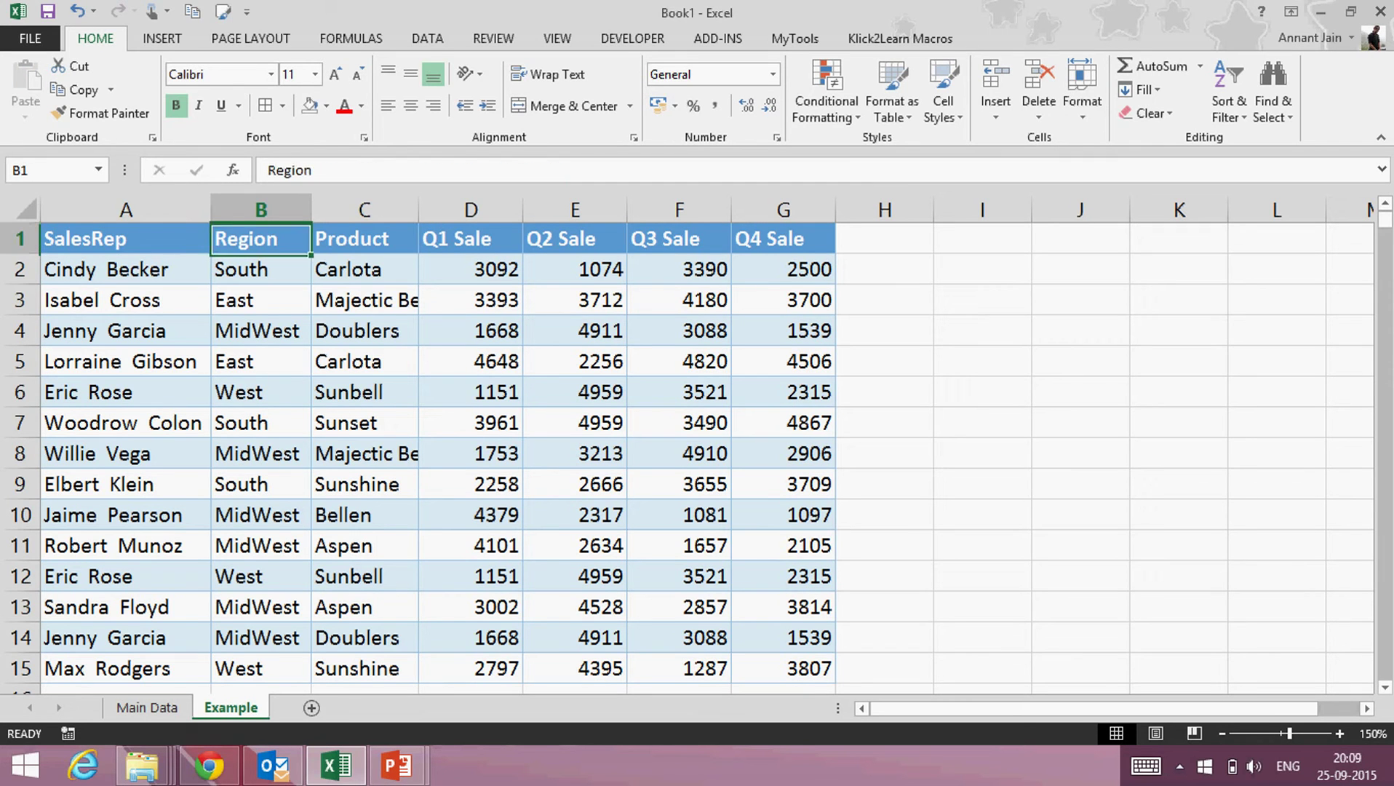
key("Left")
key("Right")
key("Right")
key("Left")
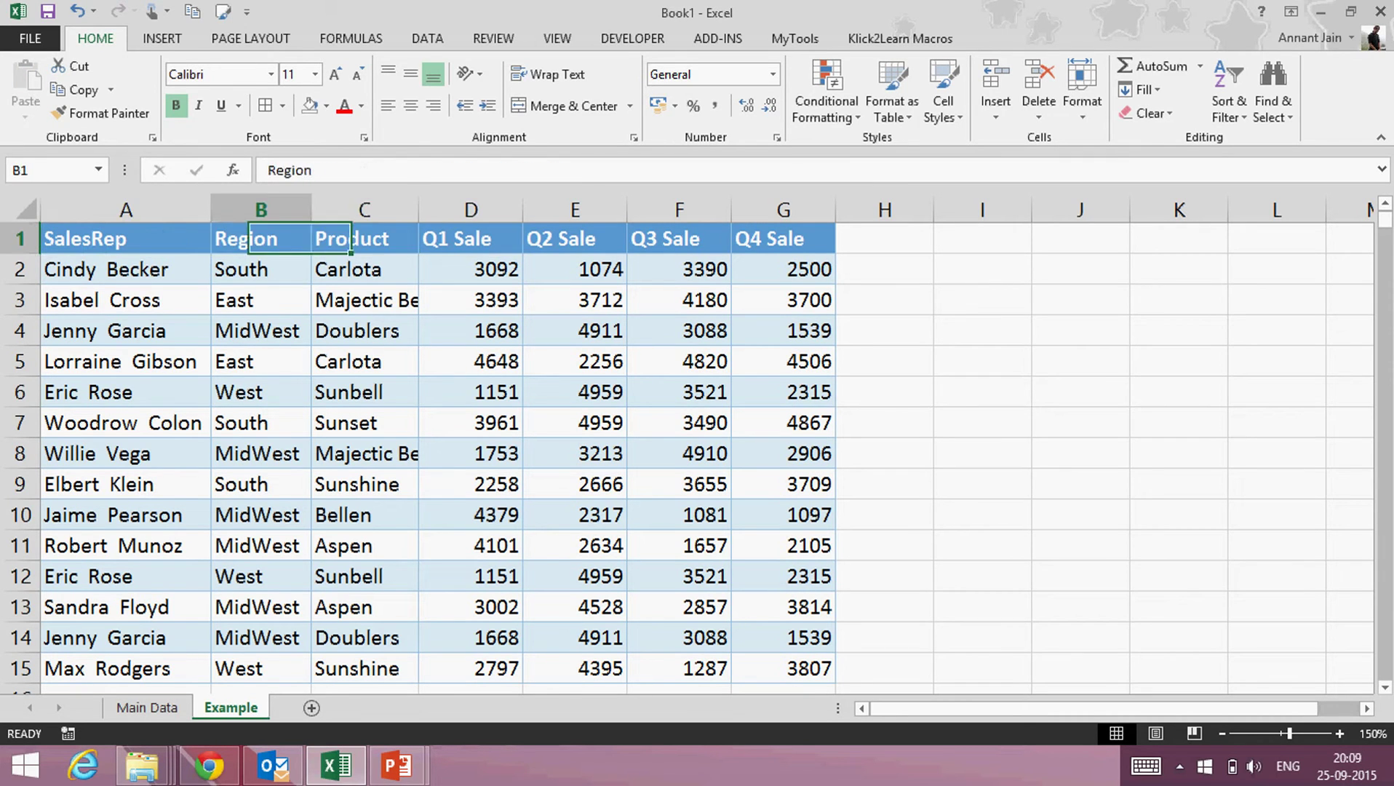
key("Right")
key("Right")
key("Left")
key("Left")
key("Left")
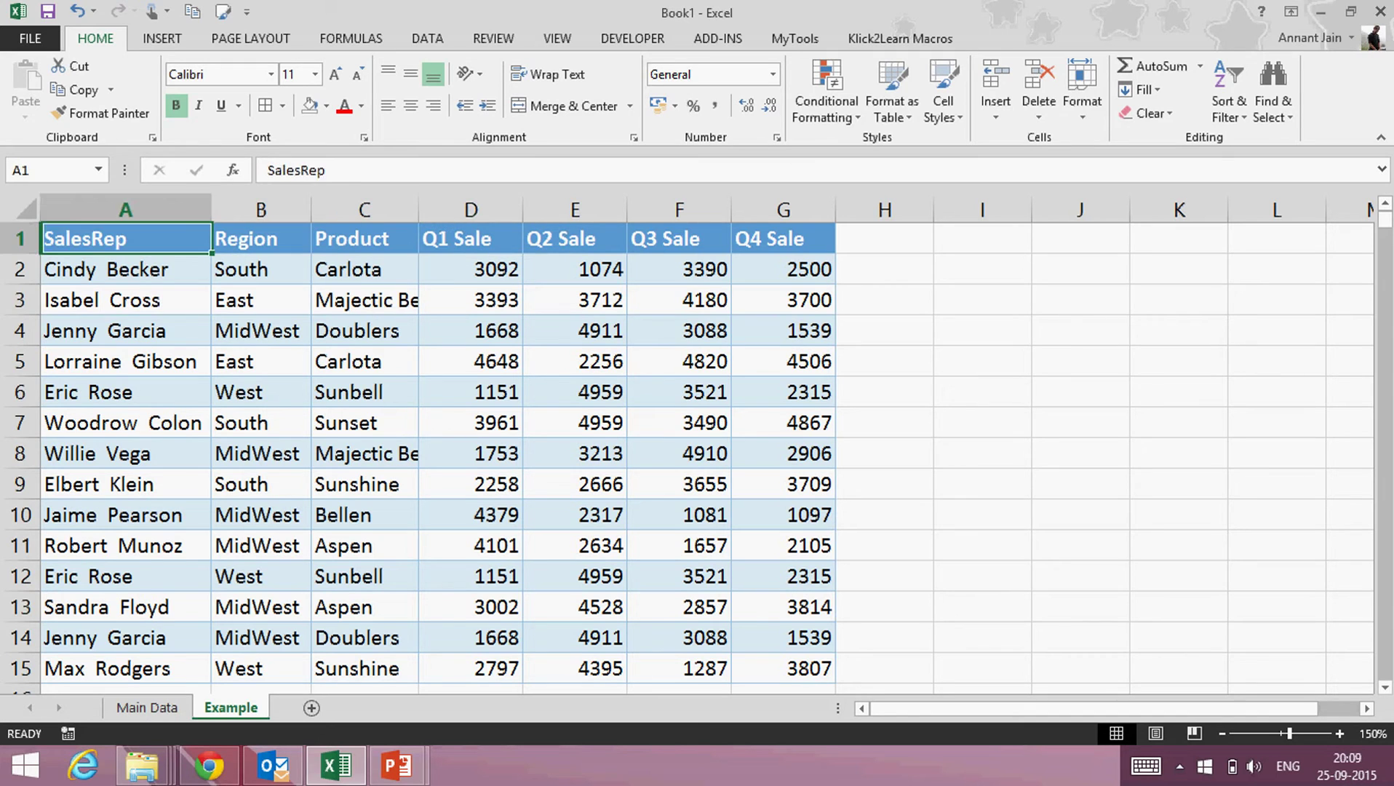
key("Down")
key("Down")
key("Down")
key("Down")
key("Up")
key("Up")
key("Up")
key("Up")
key("Right")
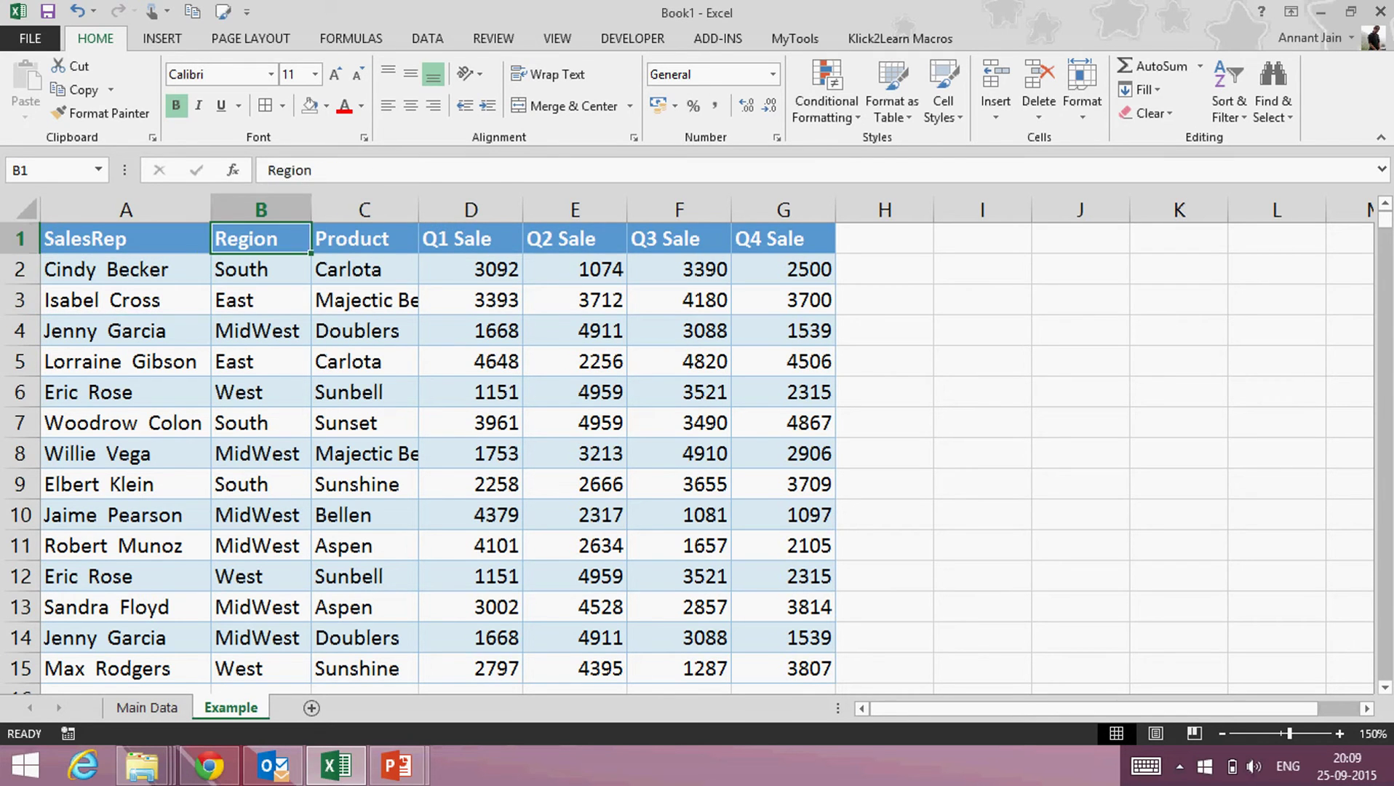
key("Down")
key("ctrl+shift+Right")
key("shift+Left")
key("shift+Left")
key("shift+Left")
key("shift+Left")
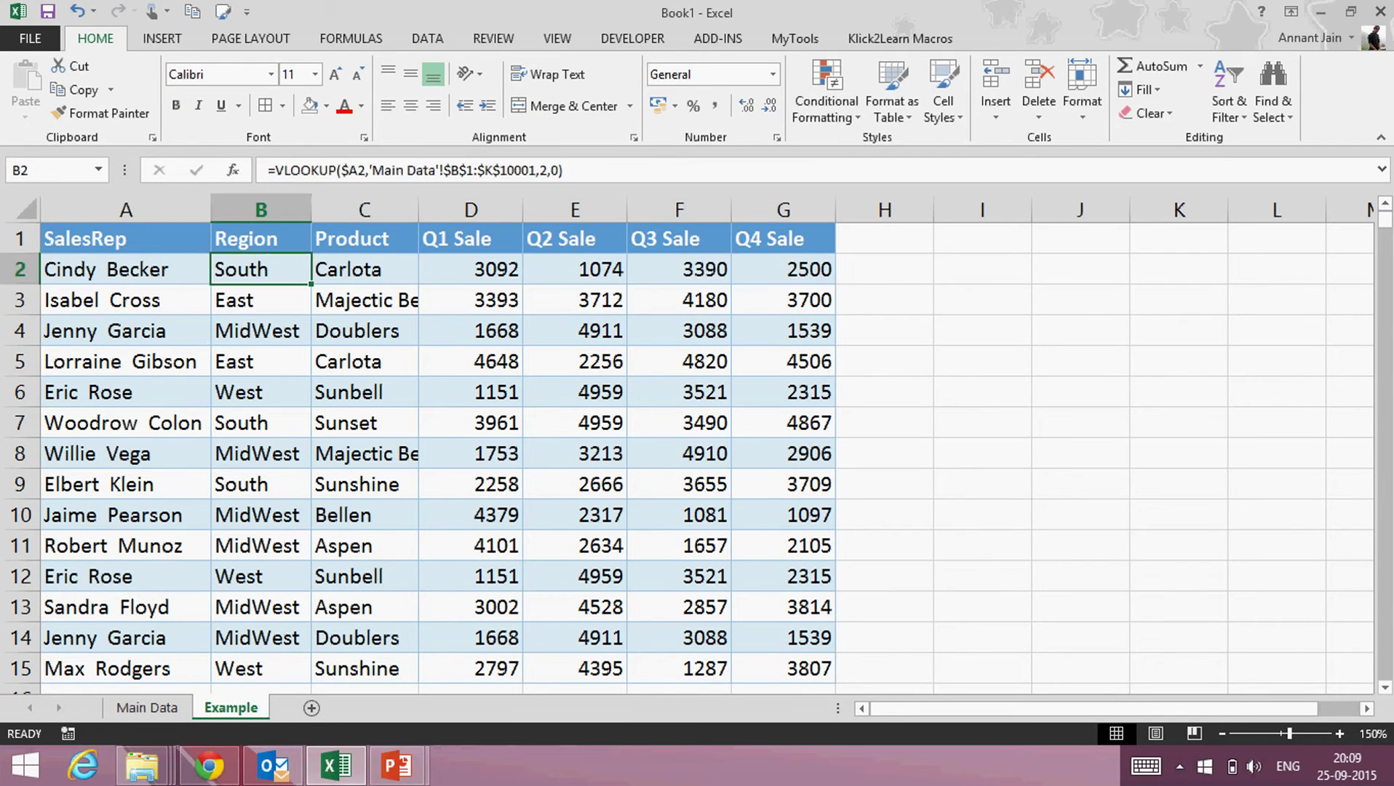
key("F2")
key("Escape")
key("Right")
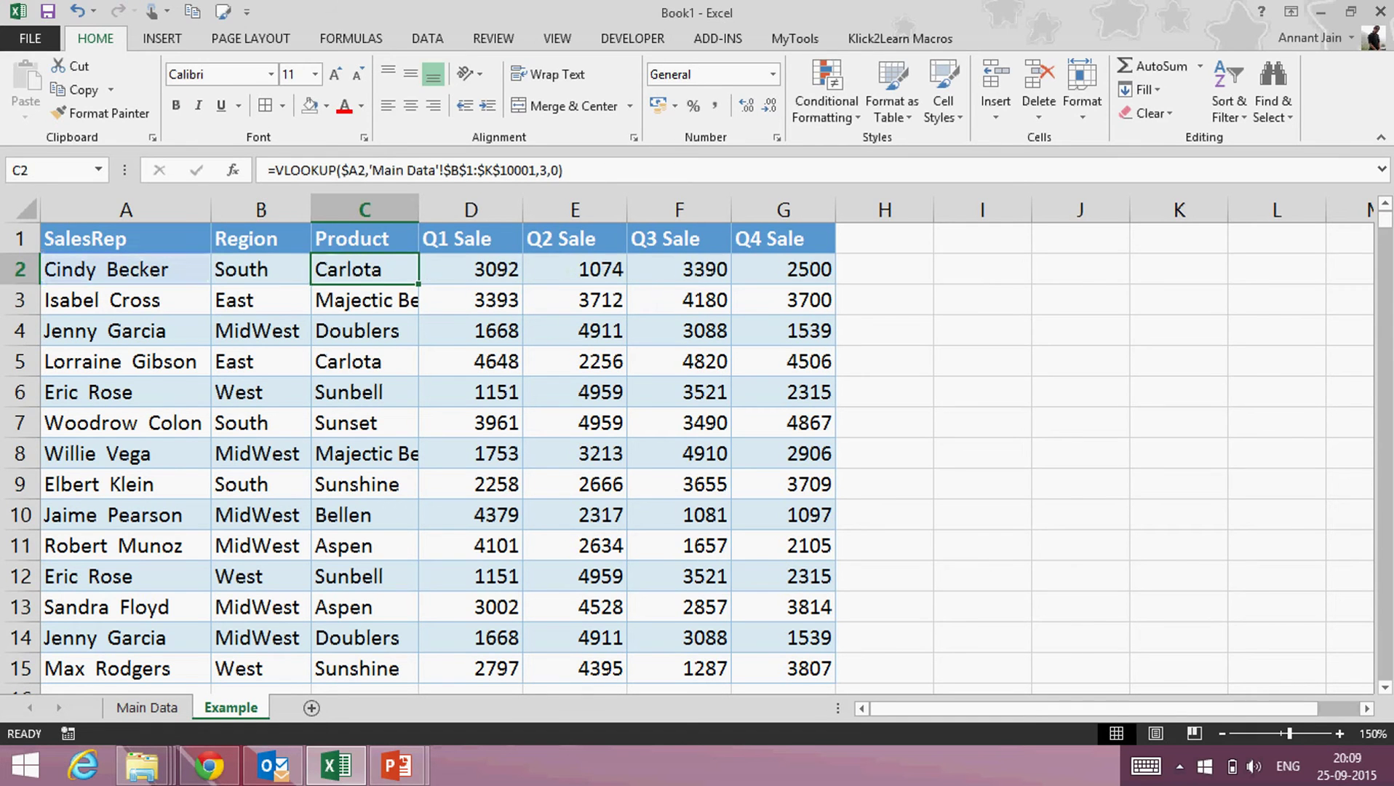
key("F2")
key("Escape")
key("Left")
key("Right")
key("Right")
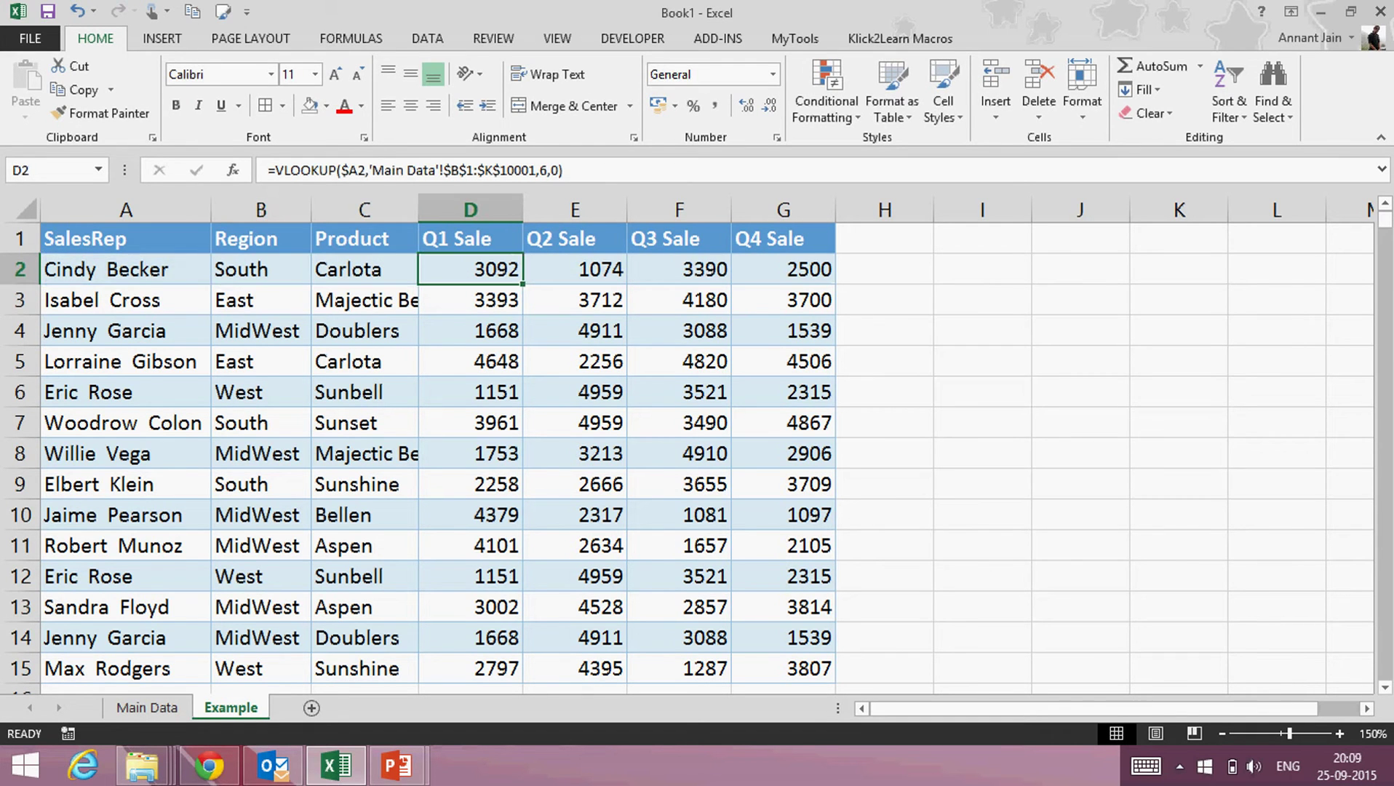
key("F2")
key("Escape")
key("Left")
key("Left")
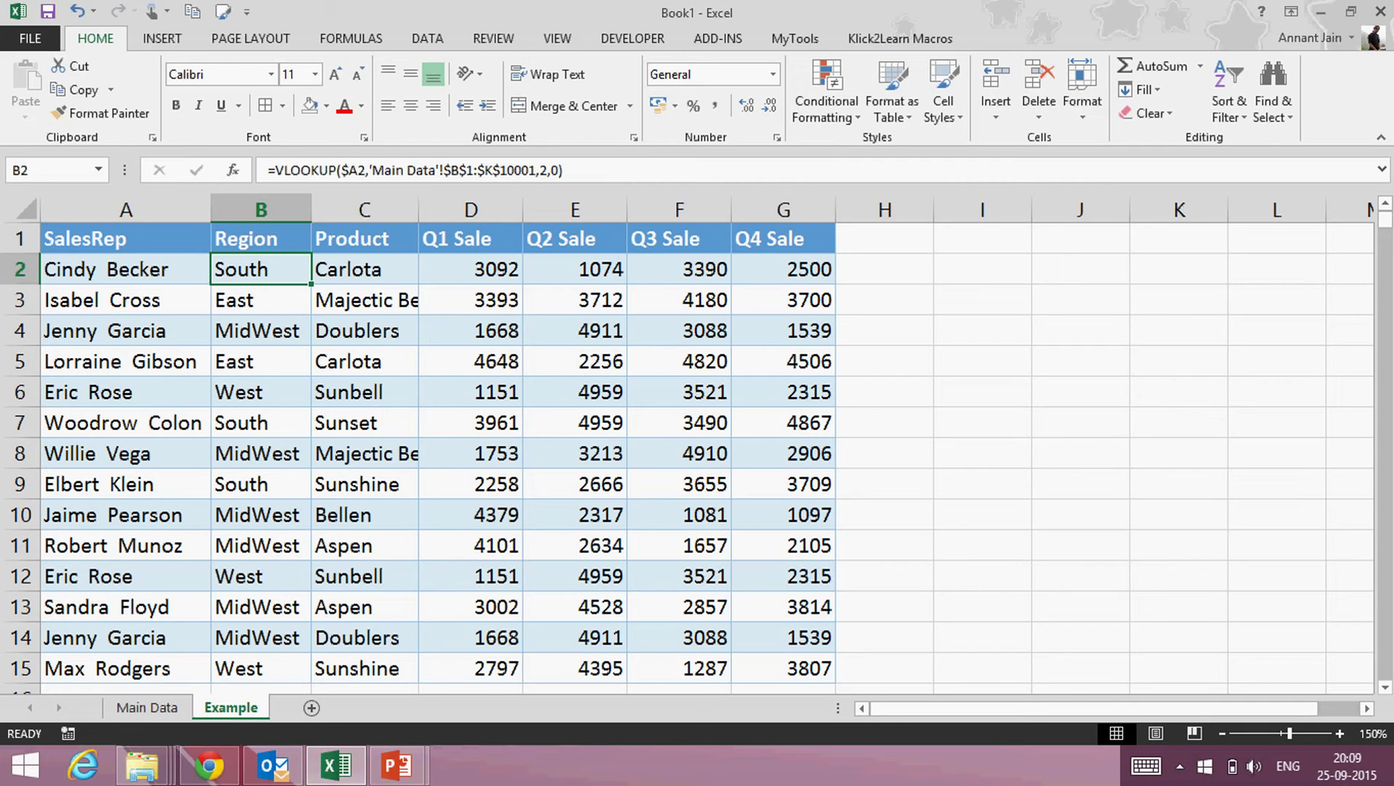
Inspect C2's VLOOKUP formula, then return to B2.
key("Right")
key("Right")
key("Left")
key("F2")
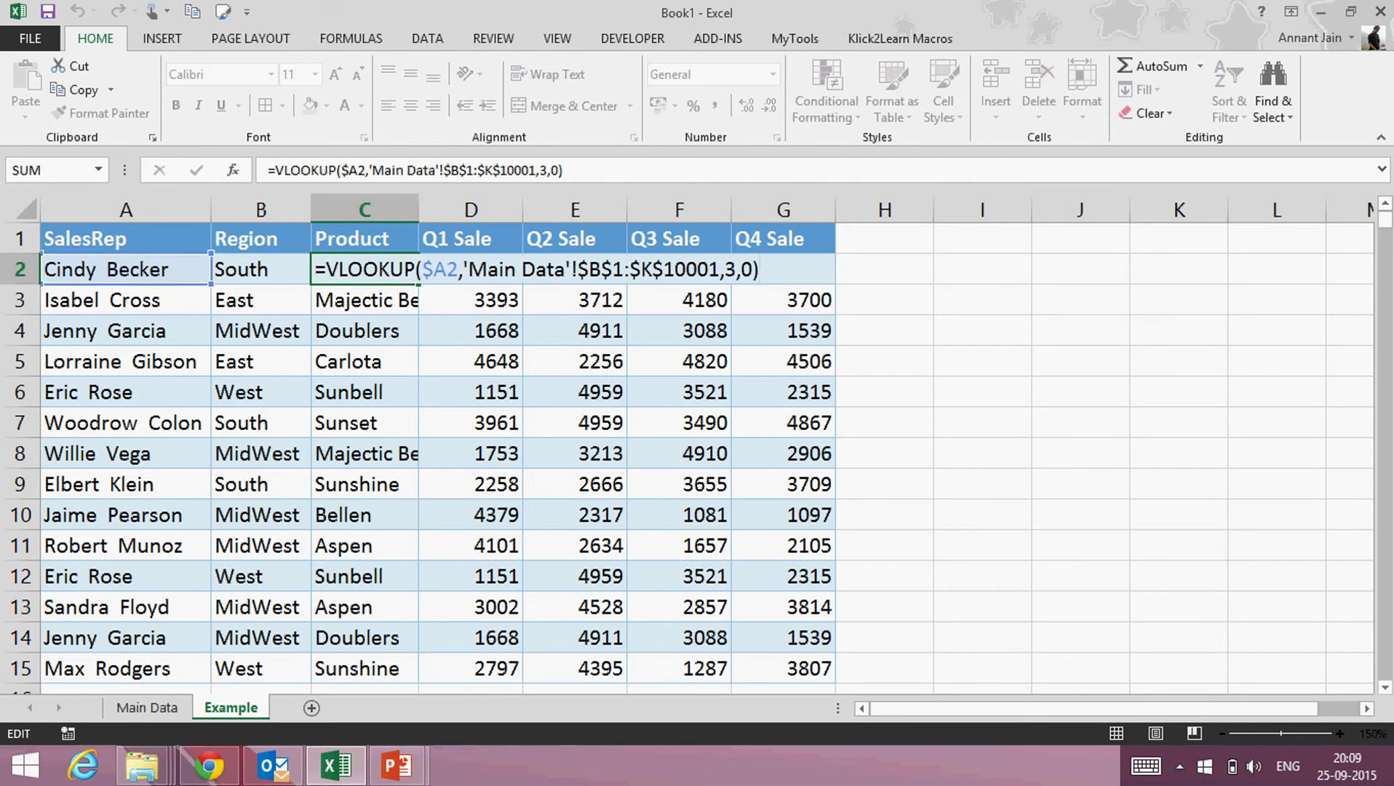
key("Escape")
key("Left")
Clear the data range B2:G15, then undo to restore it.
key("ctrl+shift+Right")
key("ctrl+shift+Down")
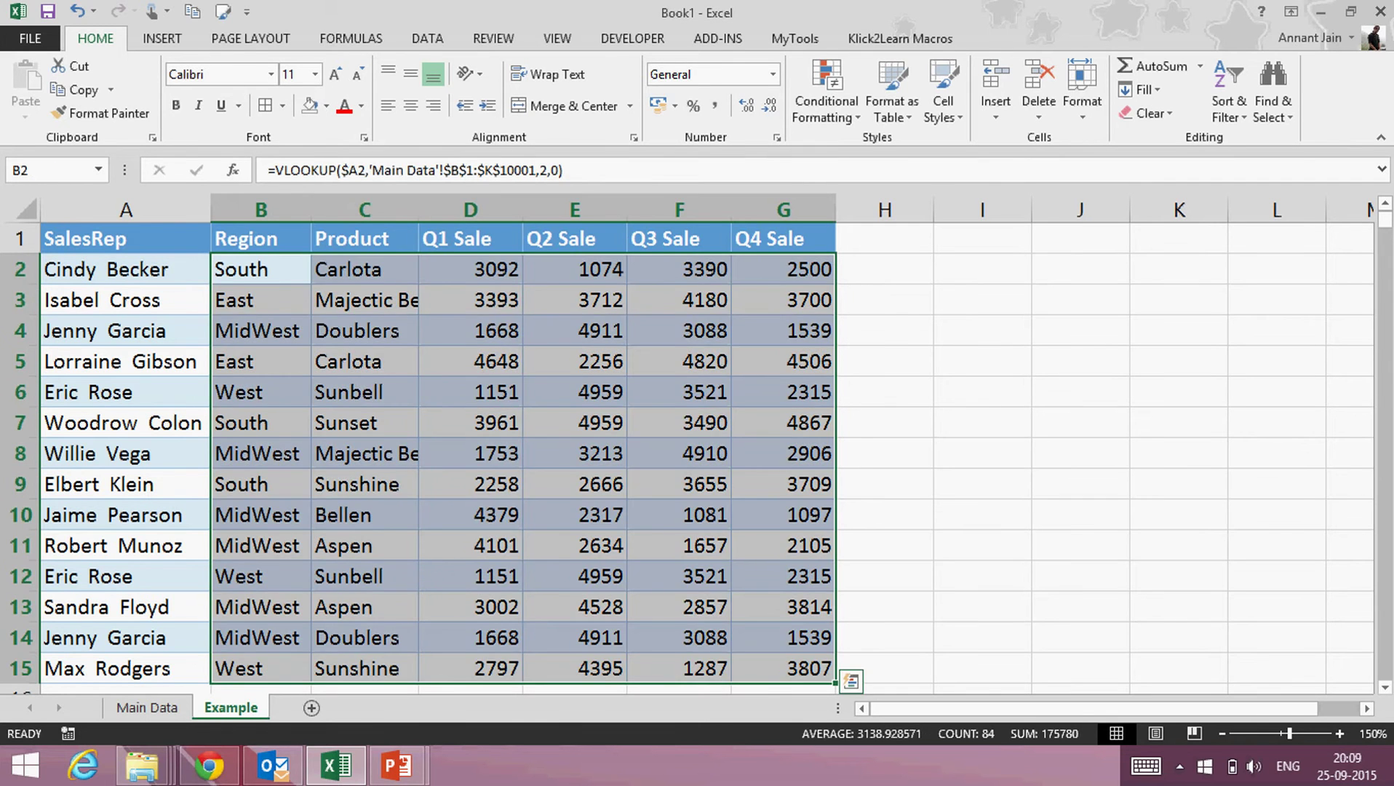
key("Delete")
key("Up")
key("ctrl+z")
Clear C2:G15 and B3:B15, leaving only B2's VLOOKUP formula.
key("Right")
key("ctrl+shift+Down")
key("ctrl+shift+Right")
key("Delete")
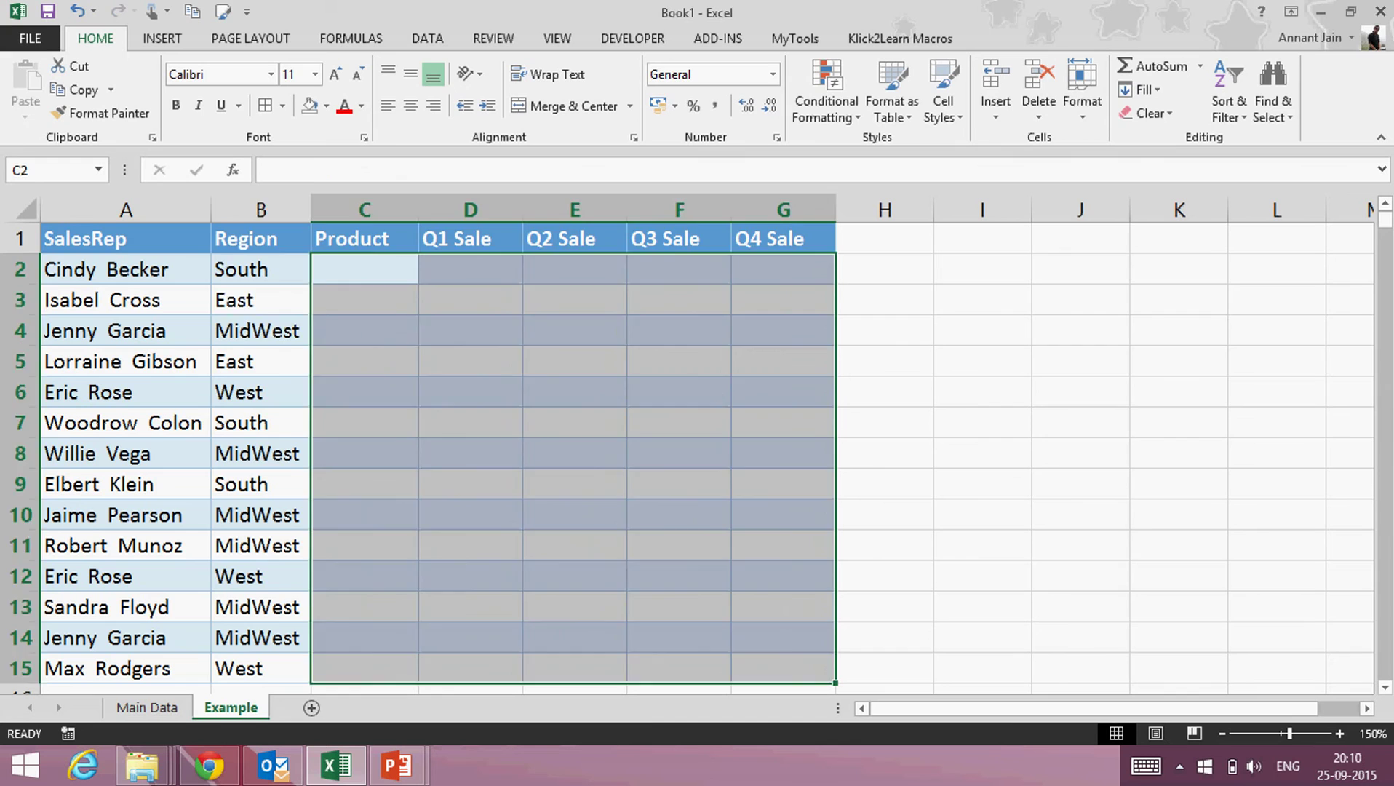
key("Left")
key("ctrl+shift+Down")
key("Delete")
Delete the fixed column number 2 from B2's VLOOKUP formula.
key("F2")
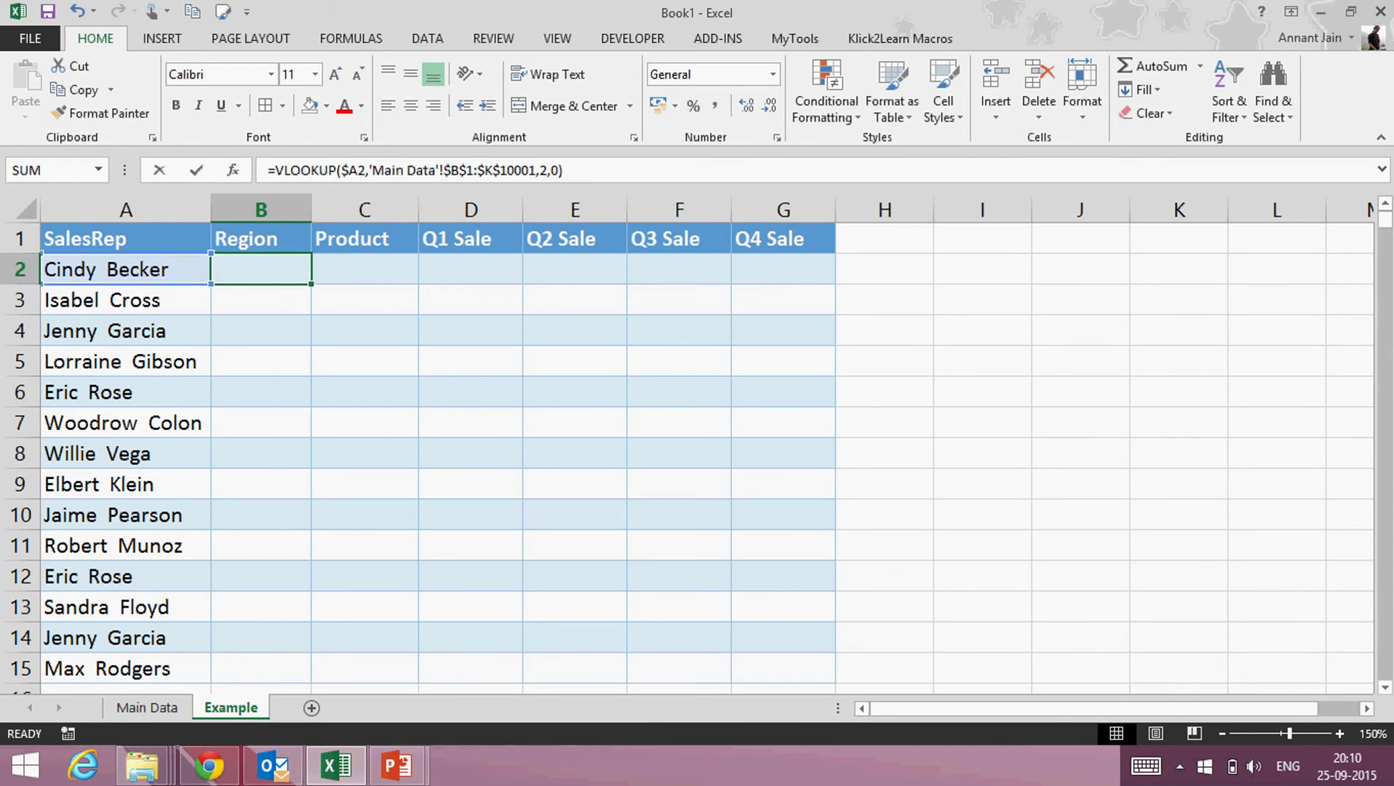
key("Left")
key("Left")
key("Left")
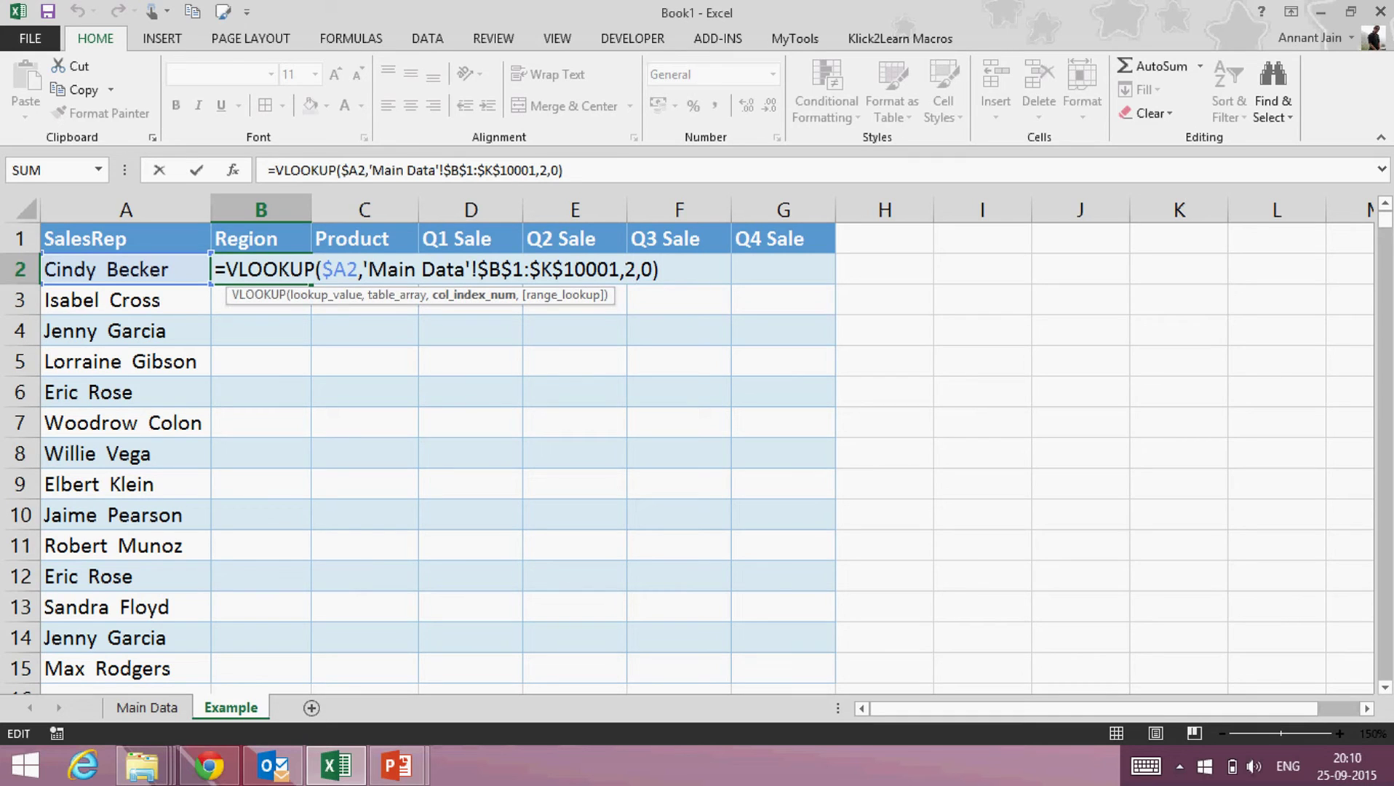
key("BackSpace")
Use MATCH(B$1, Main Data!$B$1:$K$1, 0) as B2's VLOOKUP column index.
type("2")
key("BackSpace")
type("match")
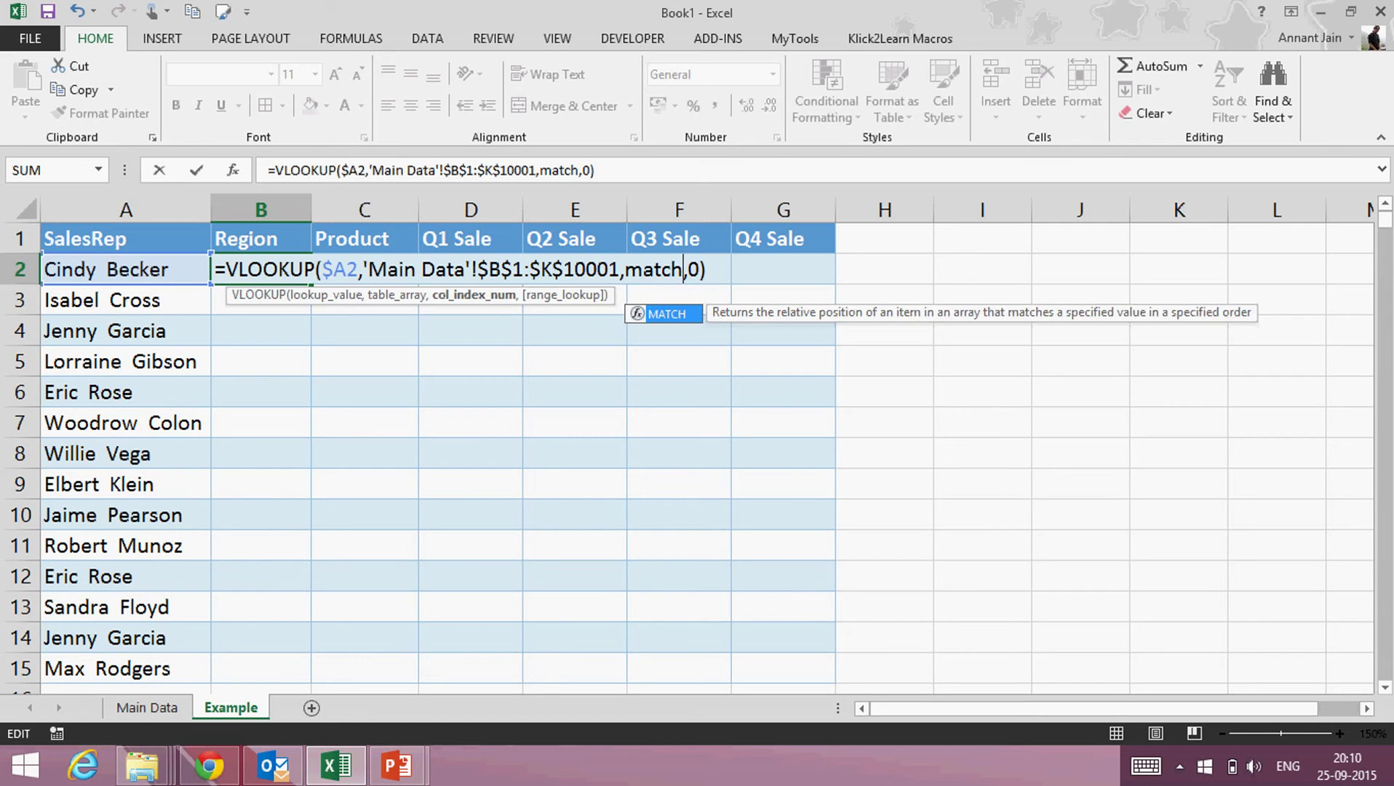
type("(")
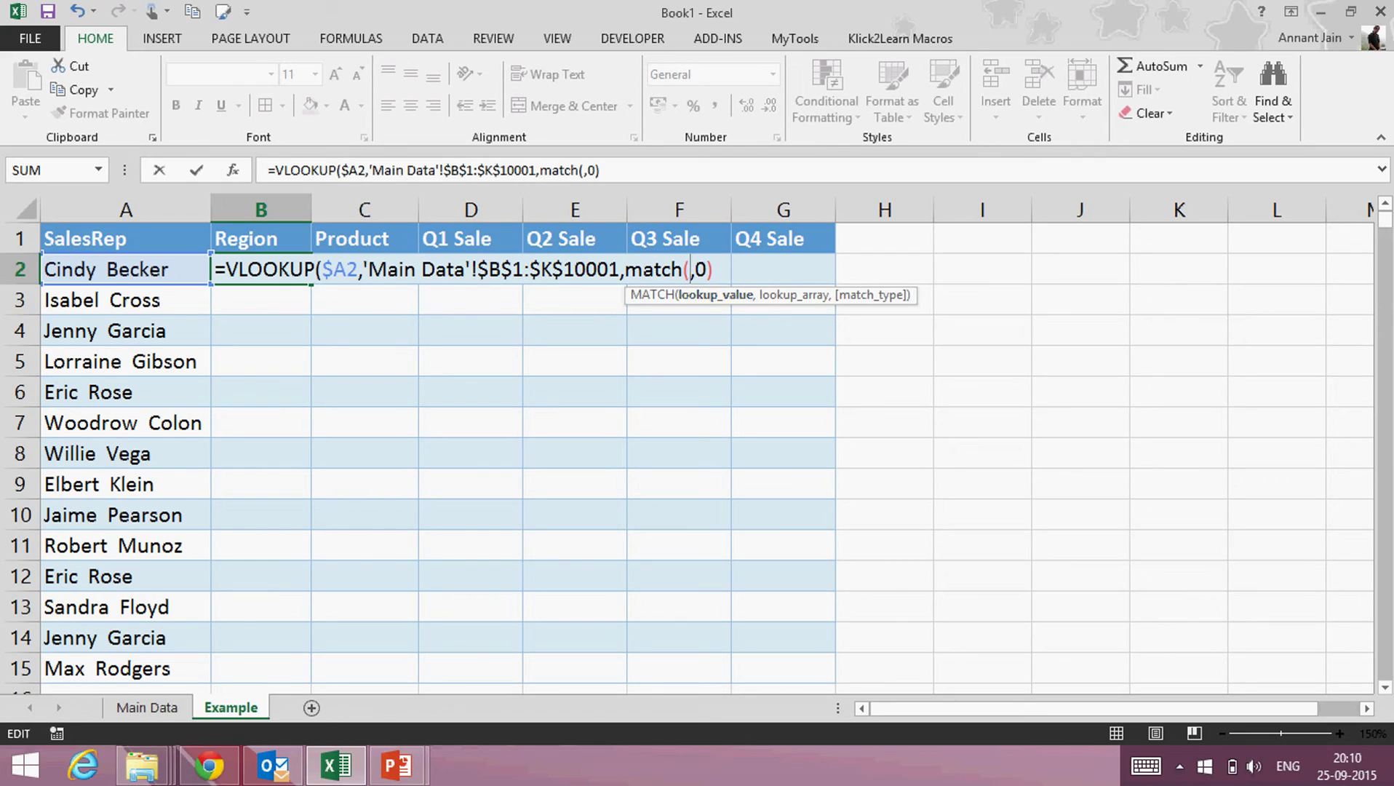
left_click(261, 238)
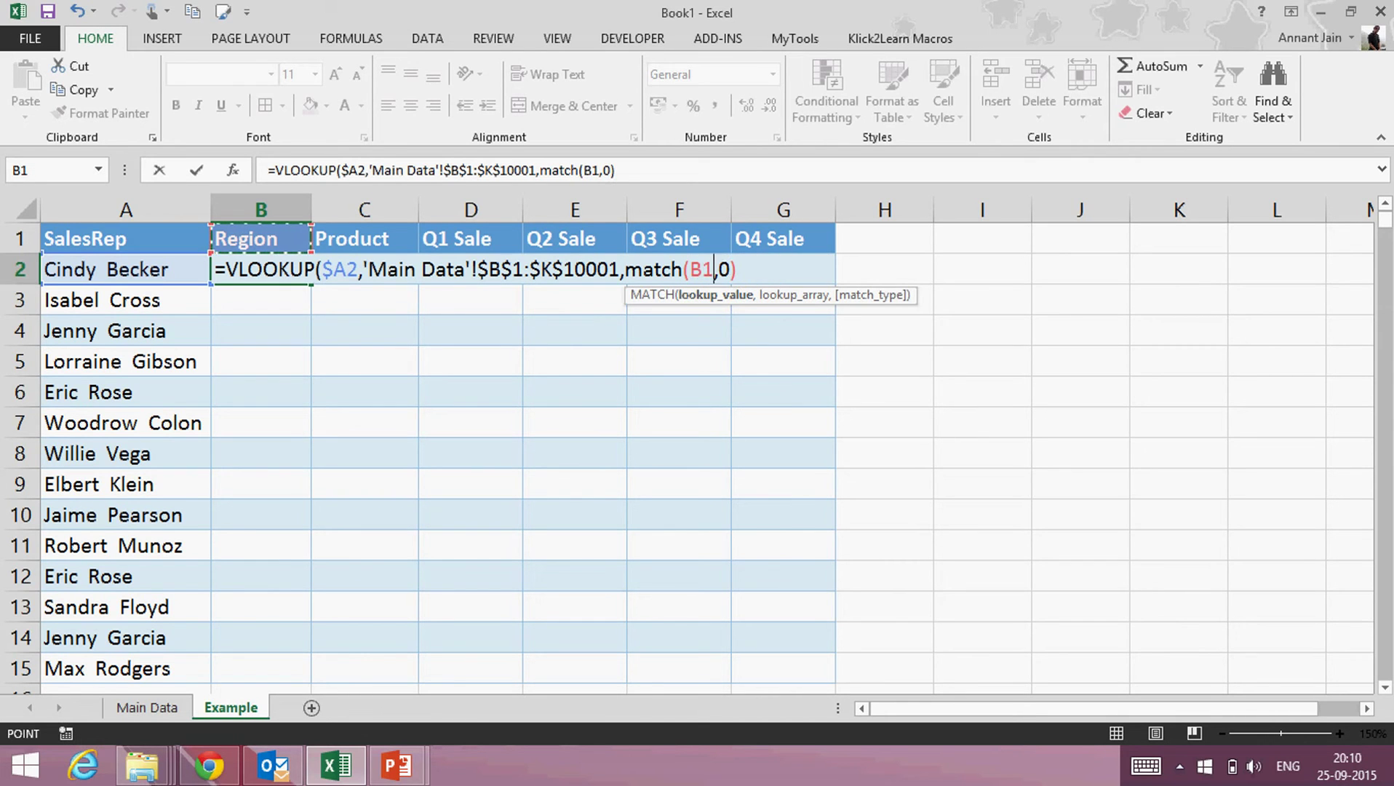
key("F4")
key("F4")
type(",")
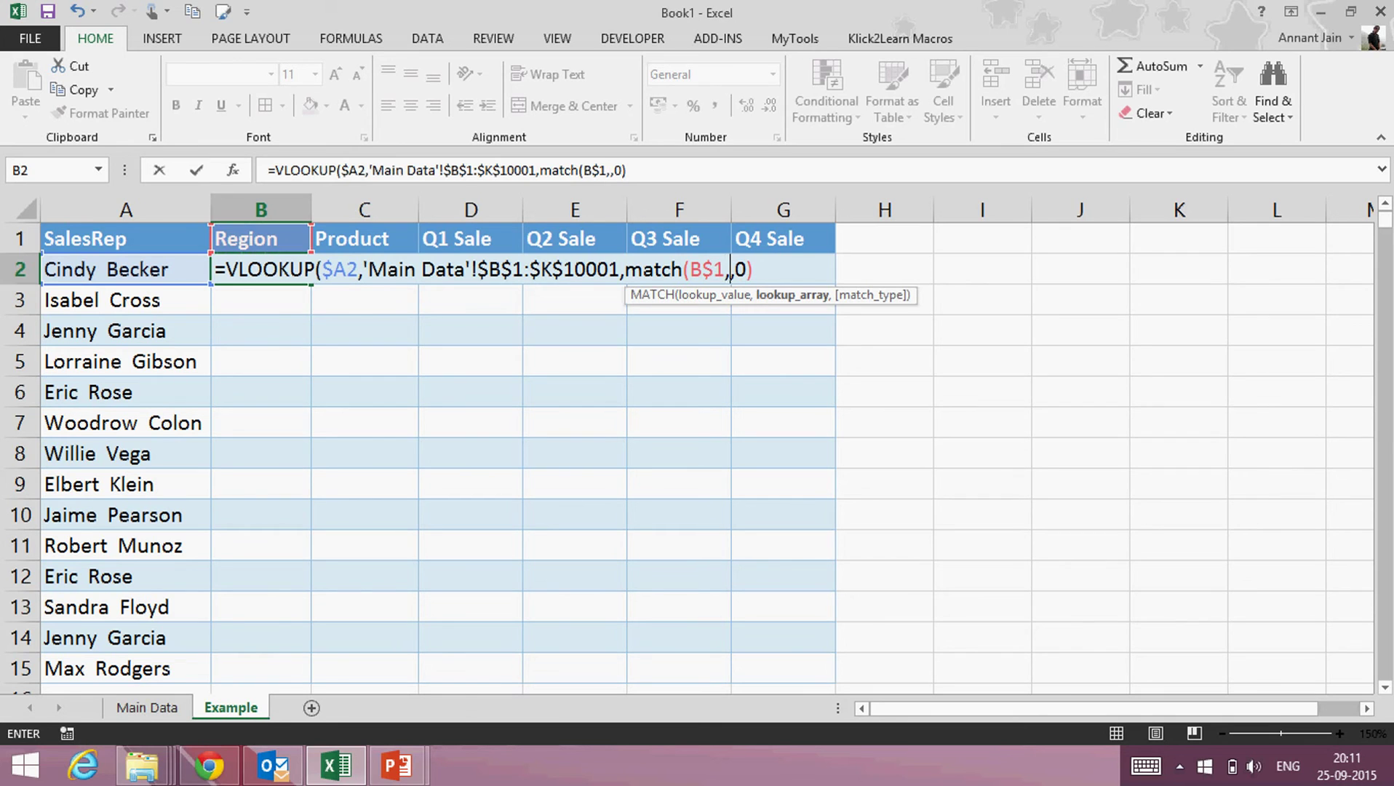
key("ctrl+Page_Up")
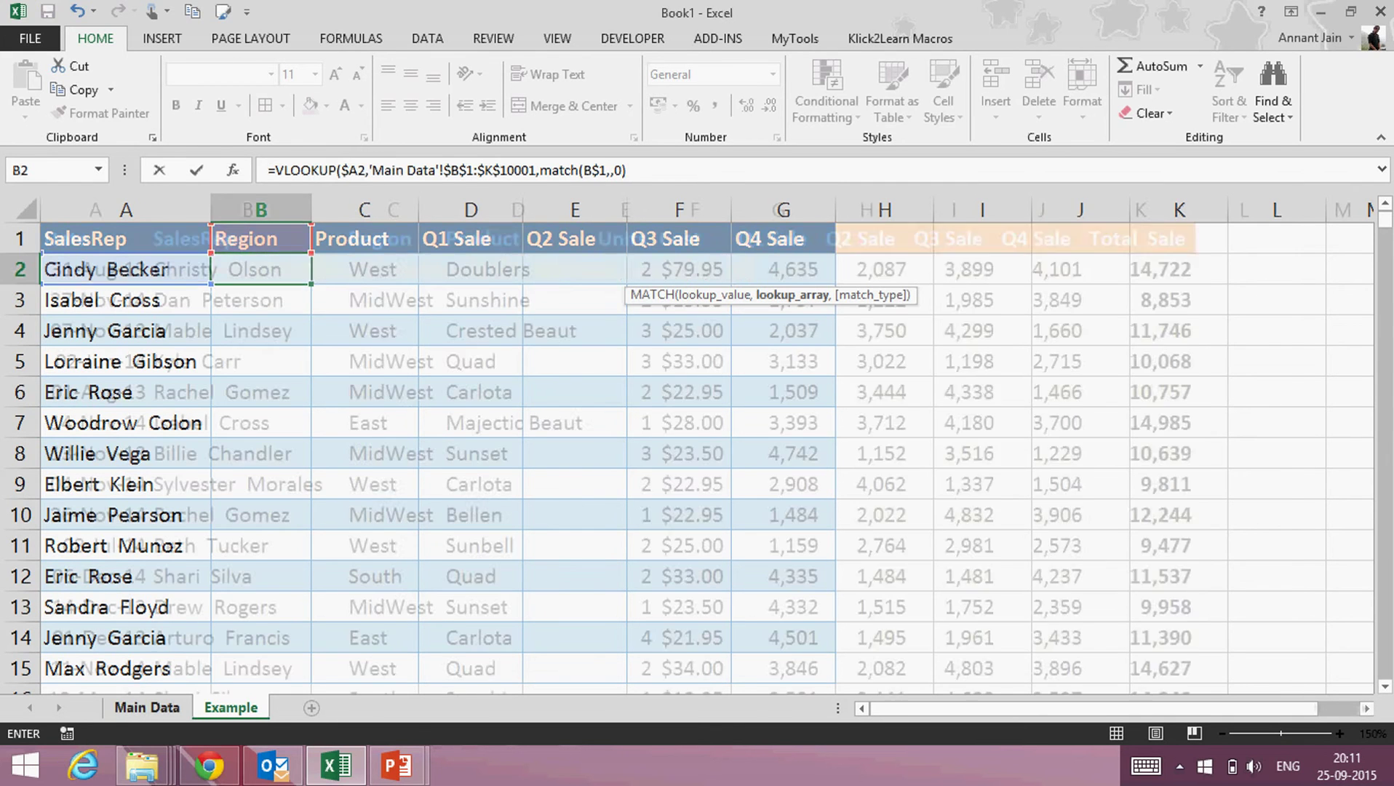
left_click_drag(191, 239, 1165, 239)
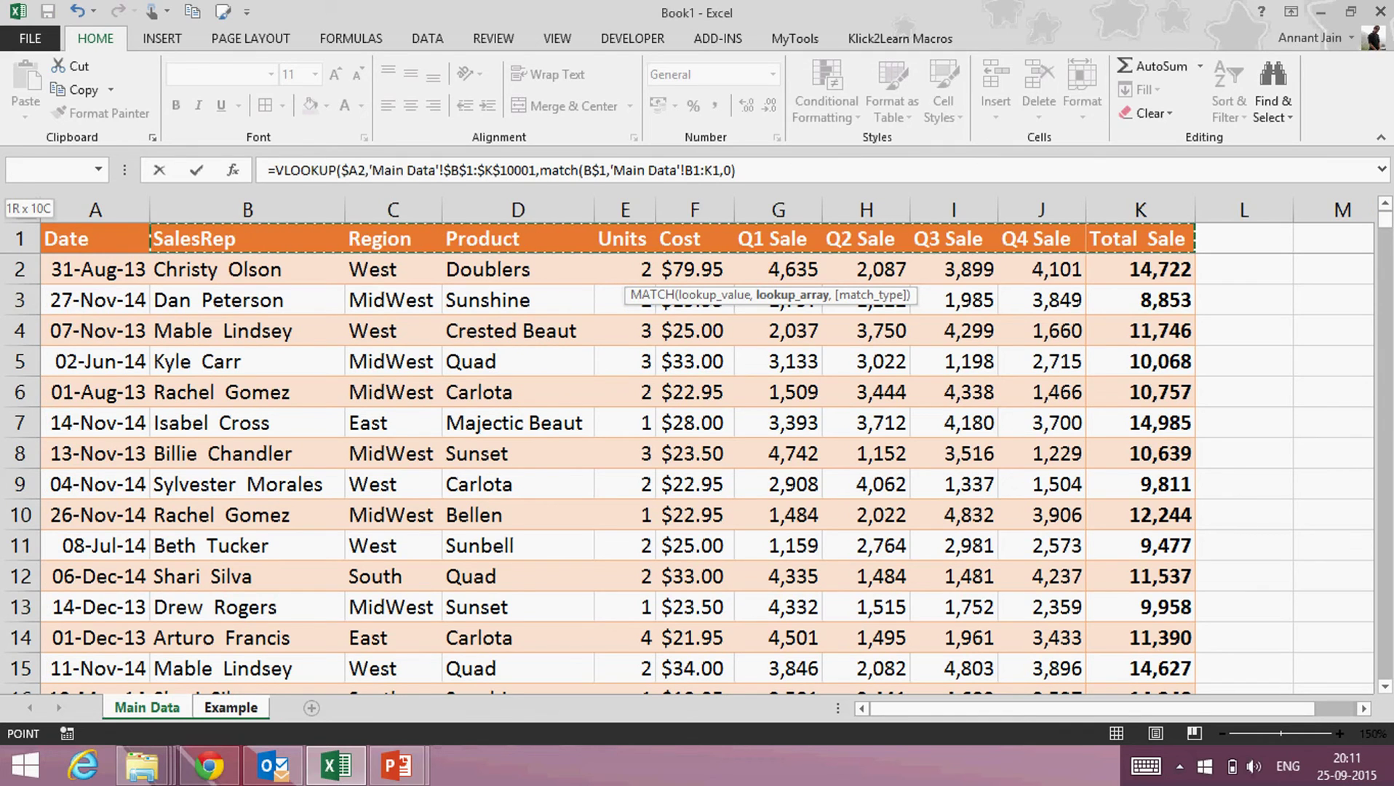
key("F4")
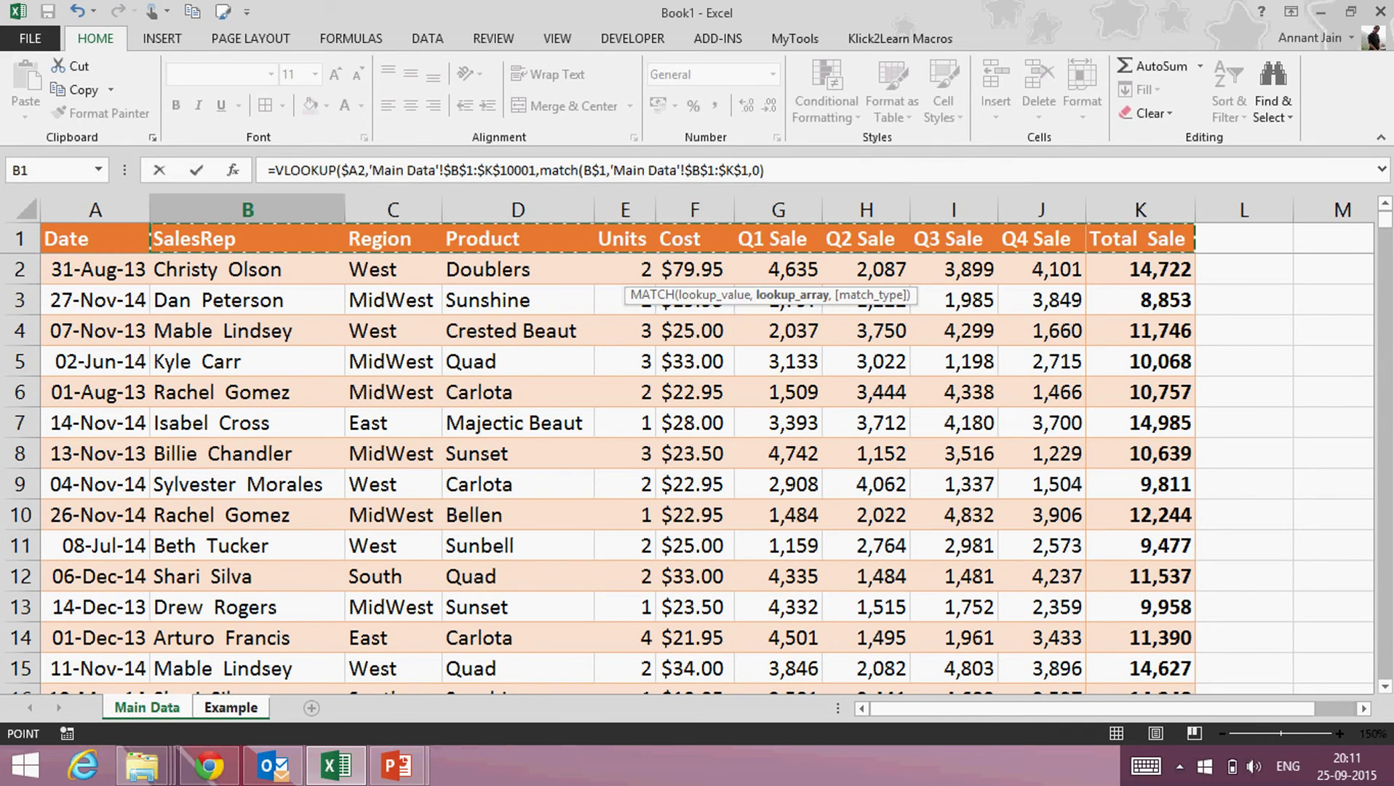
type(",")
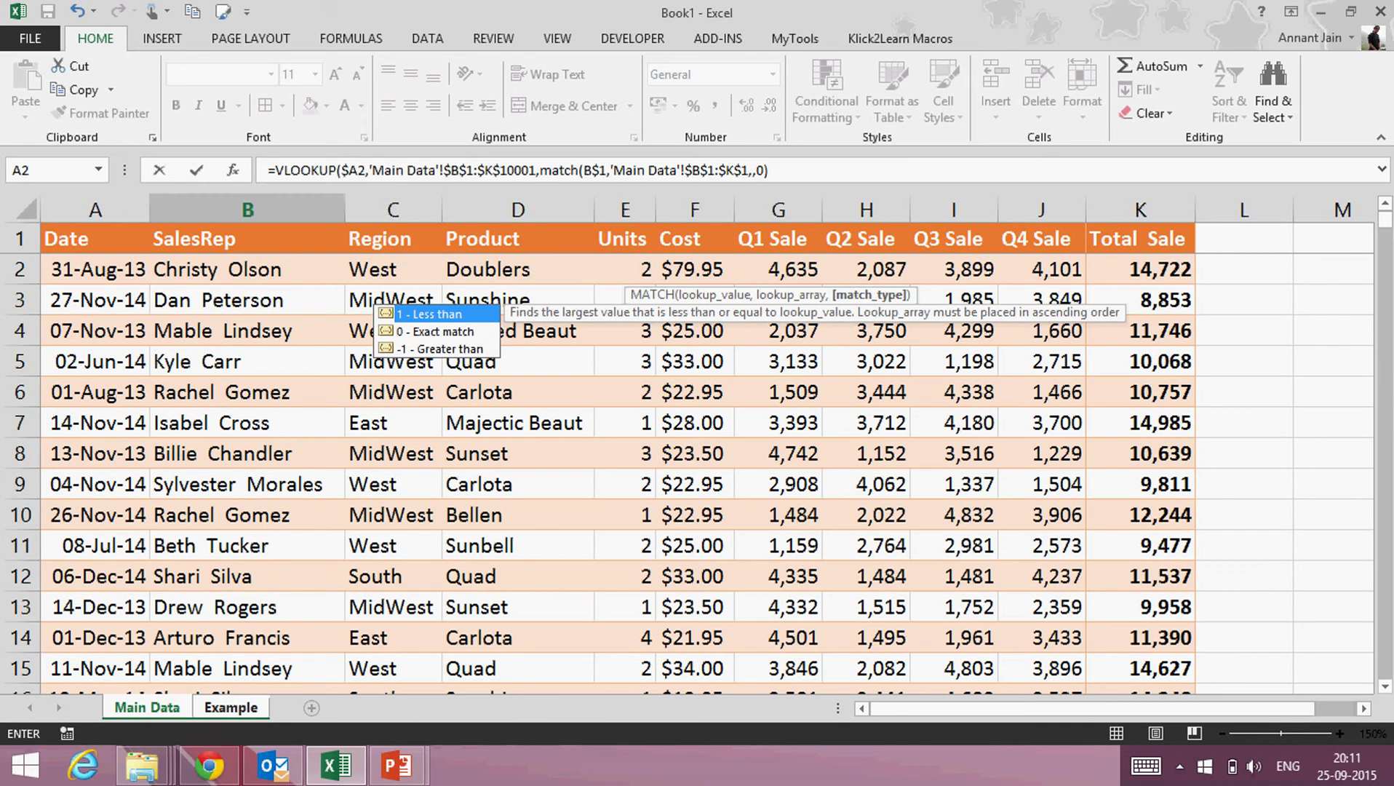
type("0)")
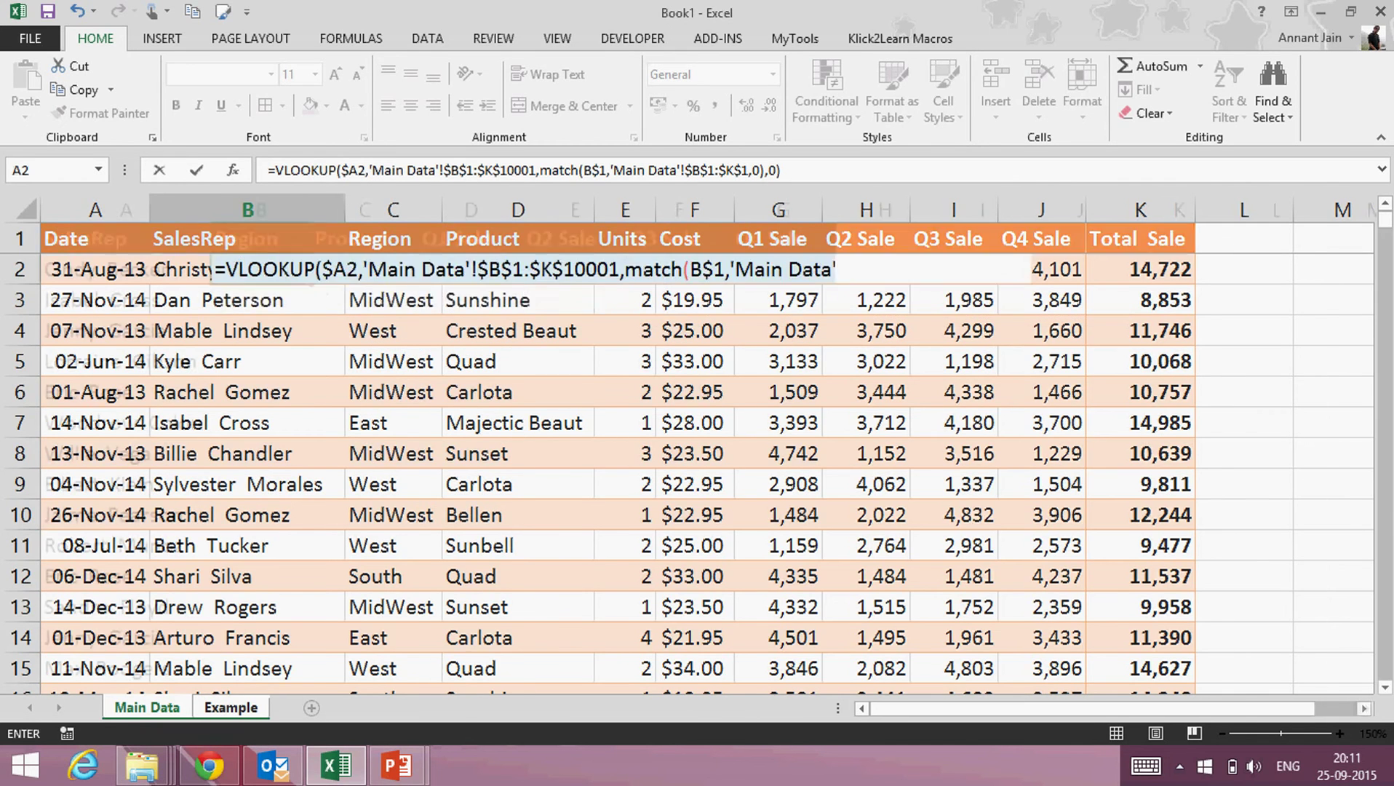
key("Return")
key("Up")
key("ctrl+c")
key("Left")
key("ctrl+Down")
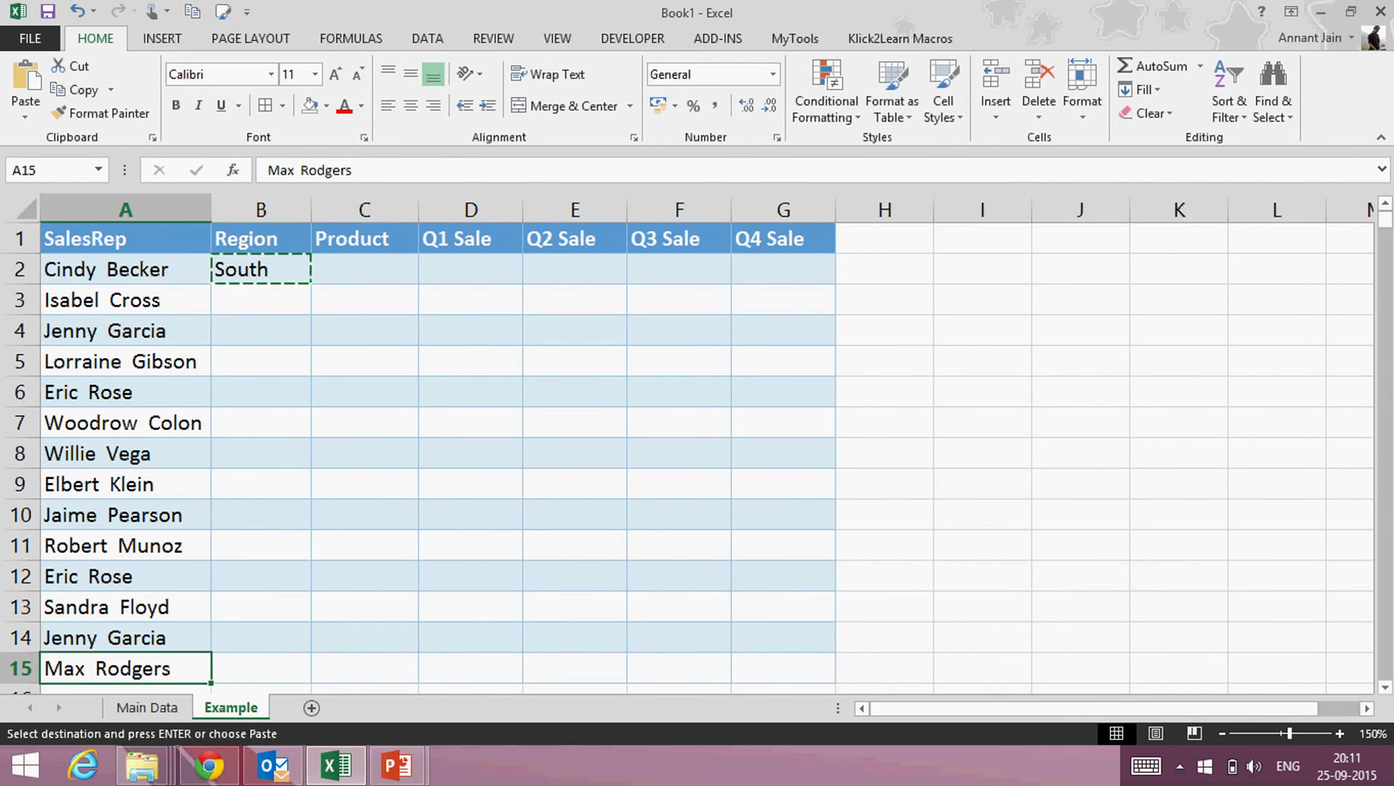
key("Right")
key("ctrl+shift+Up")
key("shift+Right")
key("shift+Right")
key("shift+Right")
key("shift+Right")
key("shift+Right")
key("alt+e")
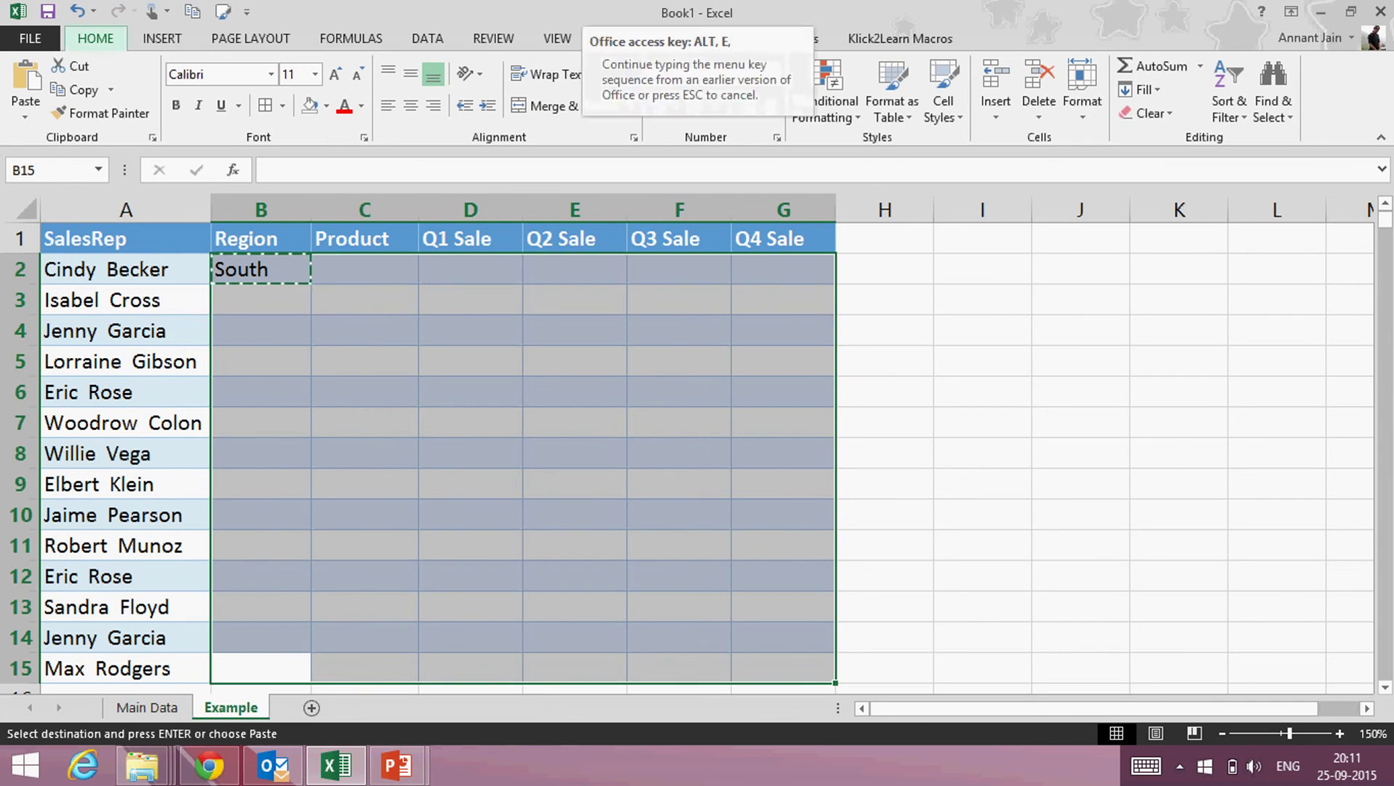
key("s")
key("f")
key("Return")
key("Up")
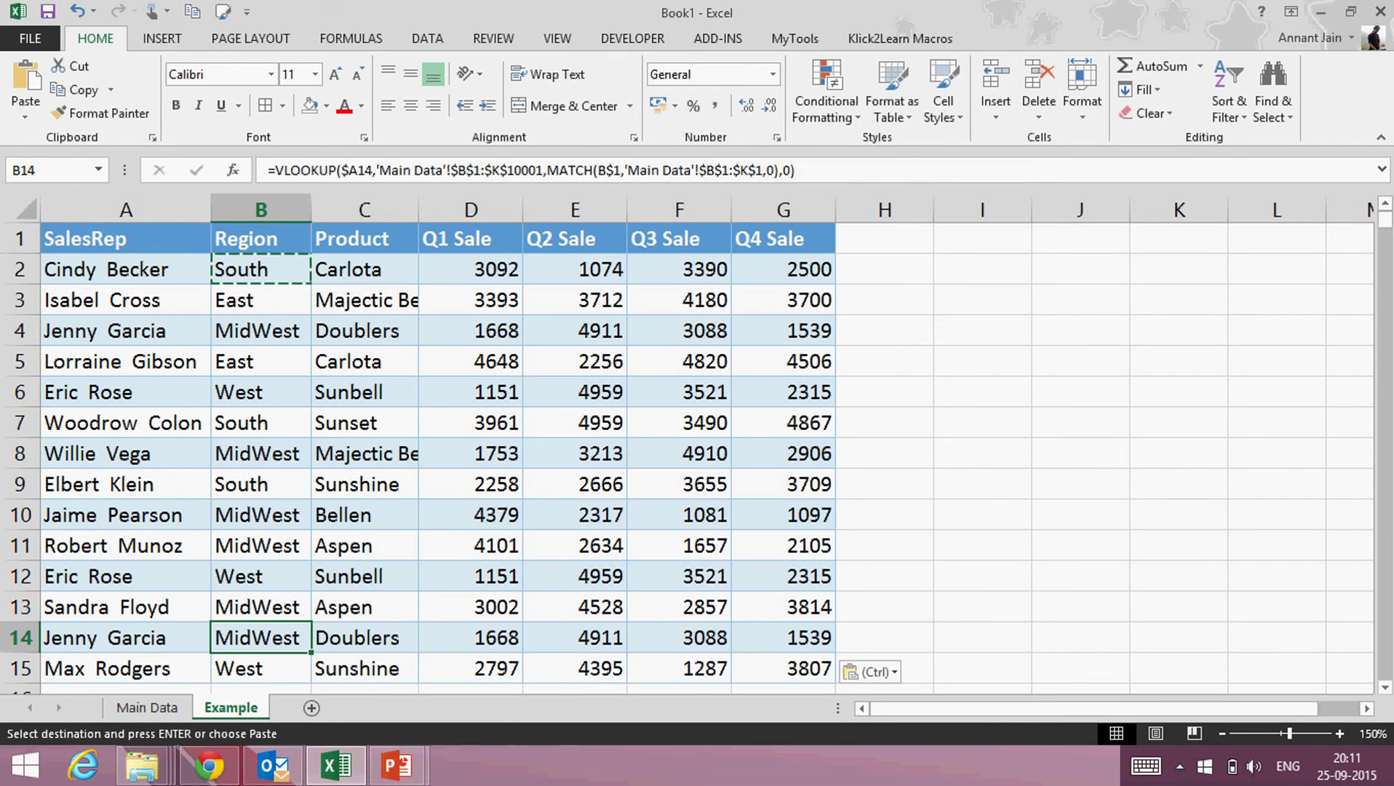
key("Escape")
key("ctrl+Up")
key("Down")
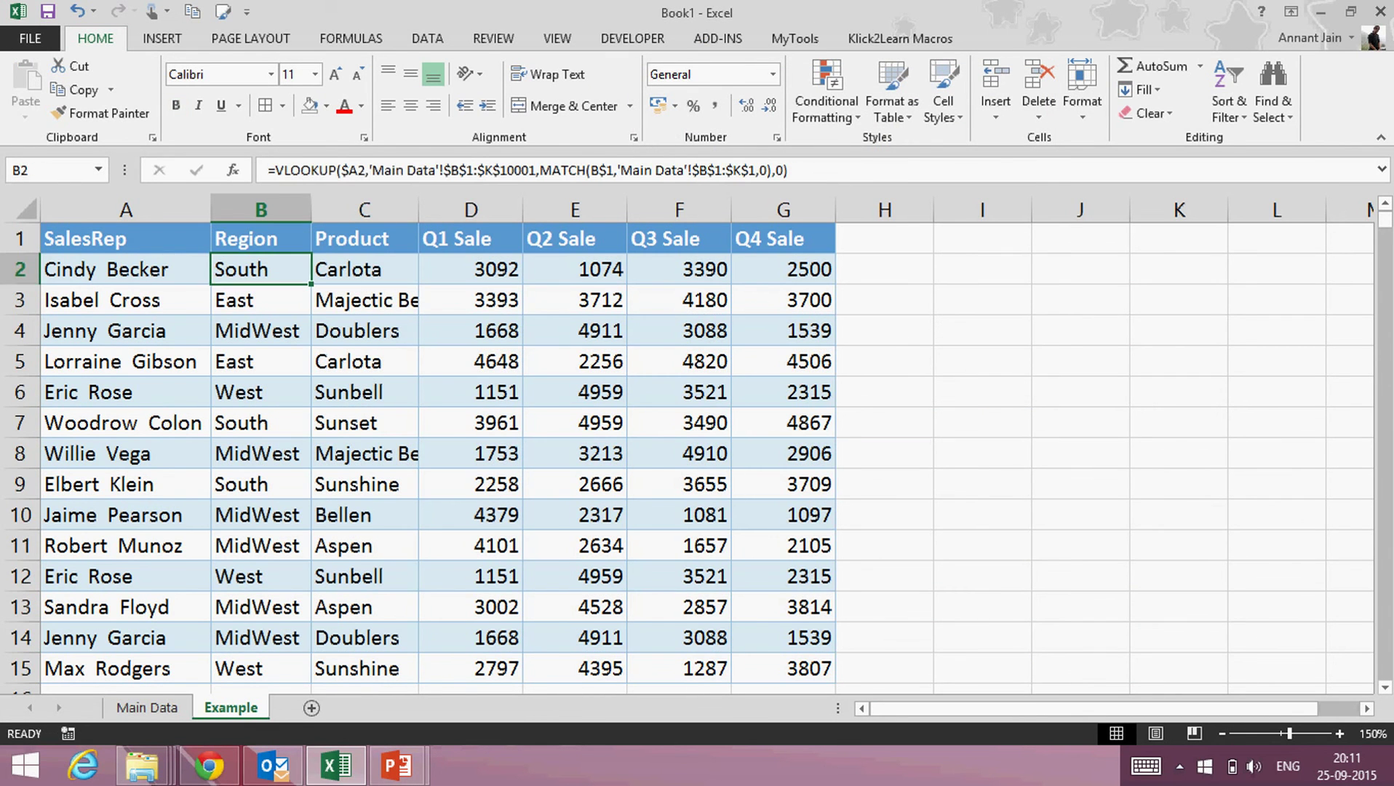
key("F2")
key("Escape")
key("Right")
key("Right")
key("Right")
key("Right")
key("Right")
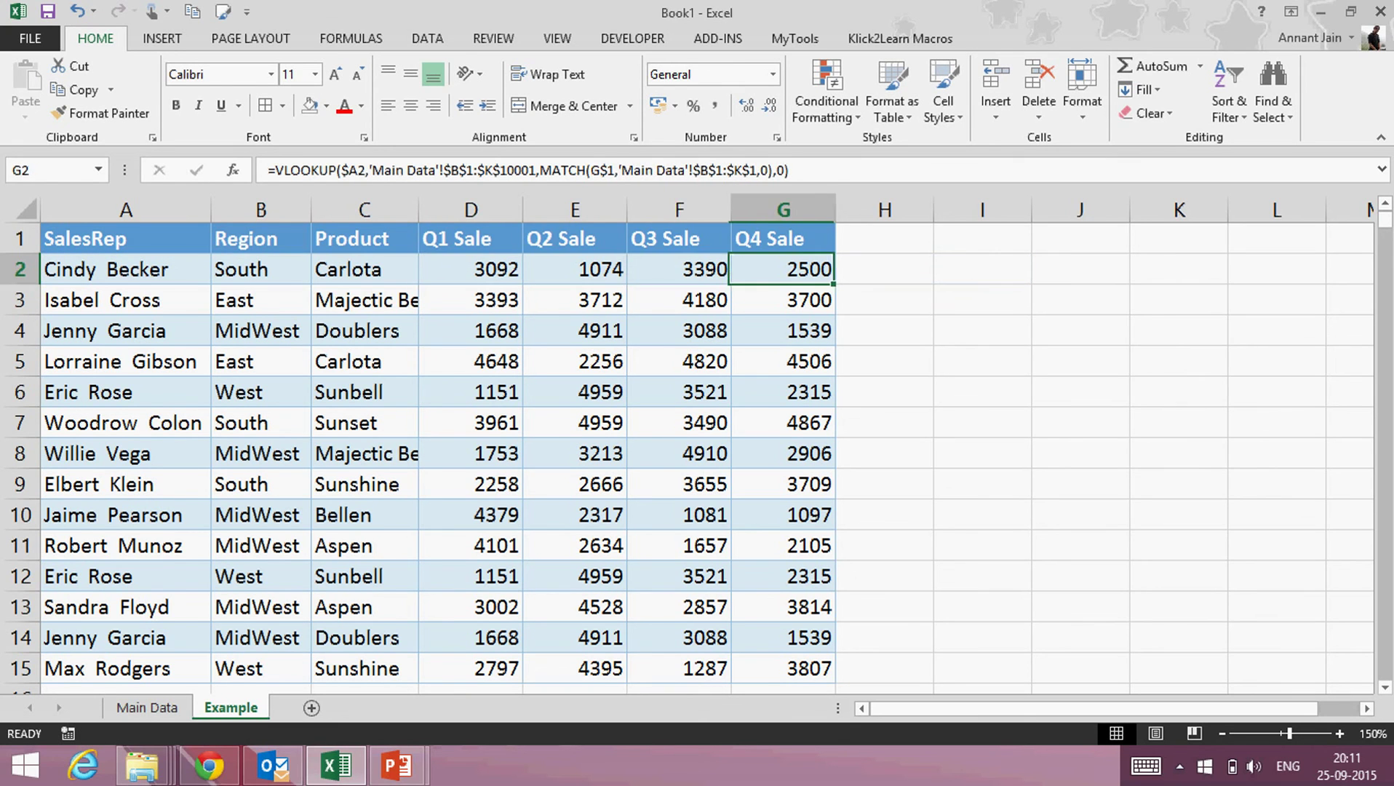
key("Left")
key("Left")
key("Left")
key("Left")
key("Left")
key("Right")
key("Right")
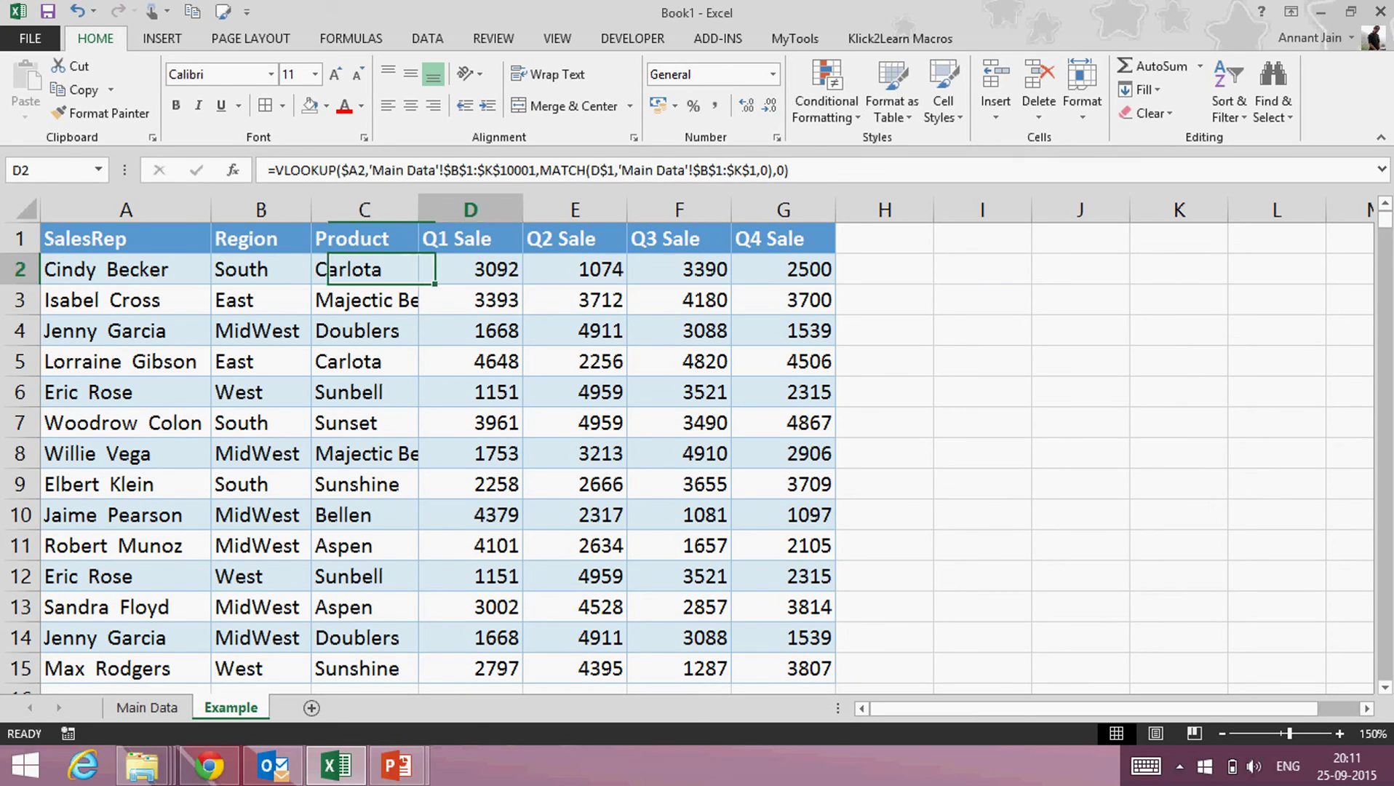
key("F2")
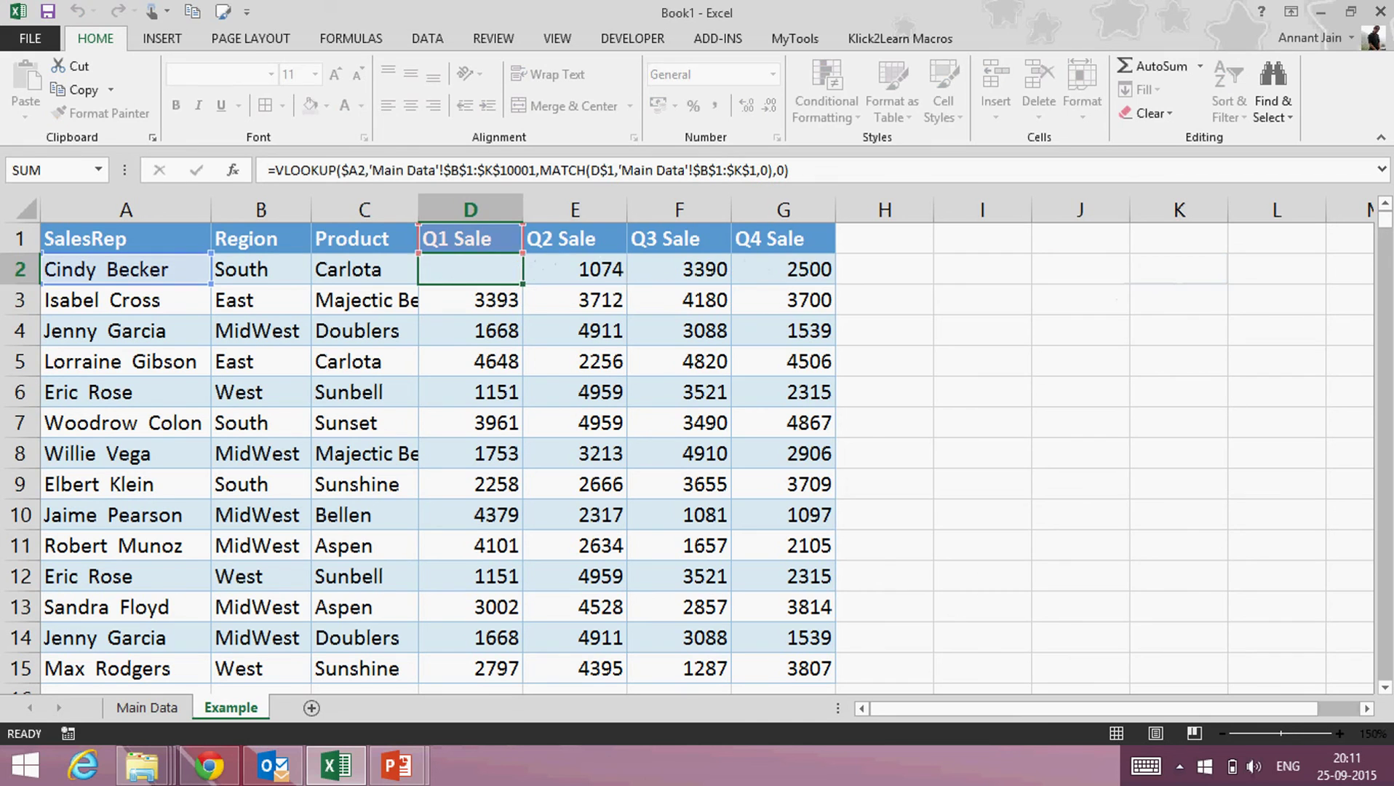
key("Escape")
key("Right")
key("F2")
key("Escape")
key("Left")
key("Up")
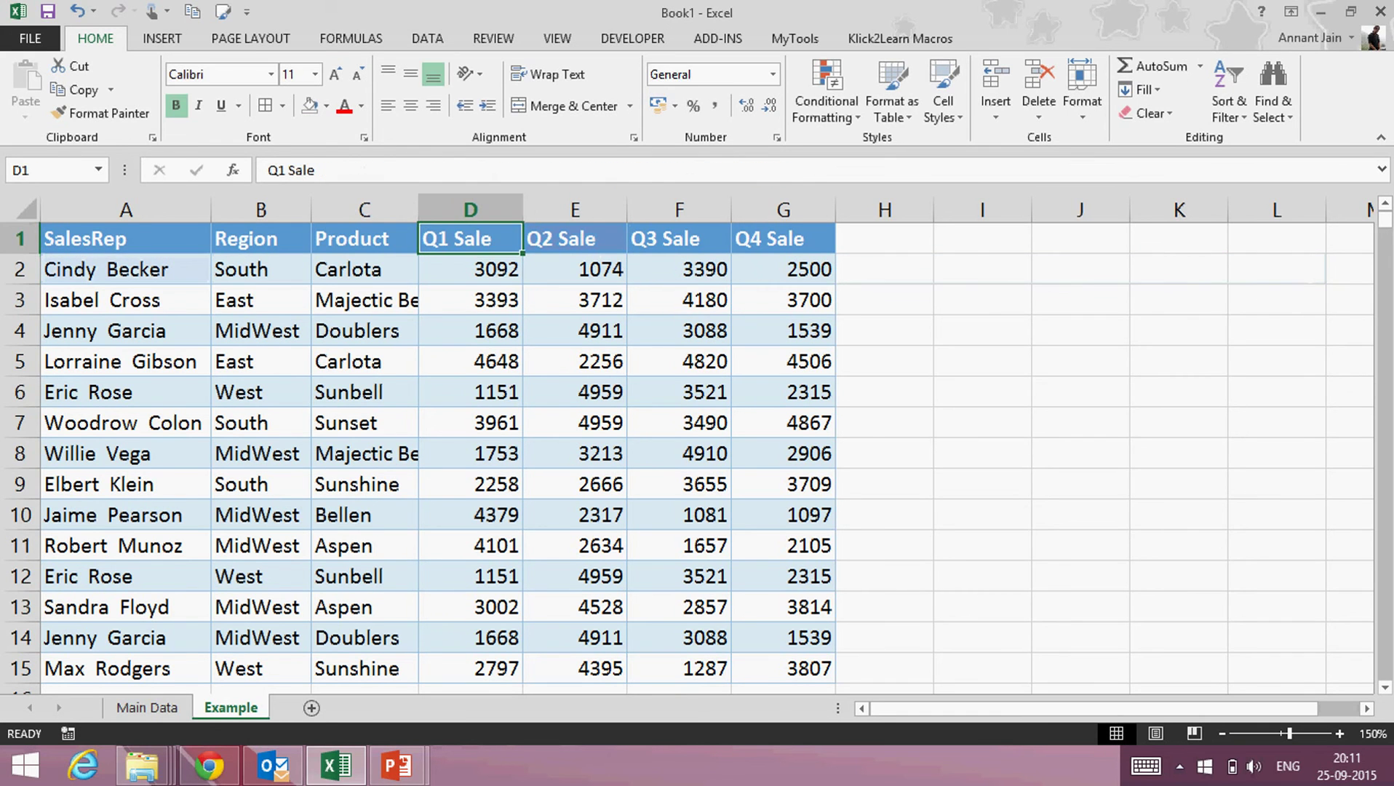
type("Total Sale")
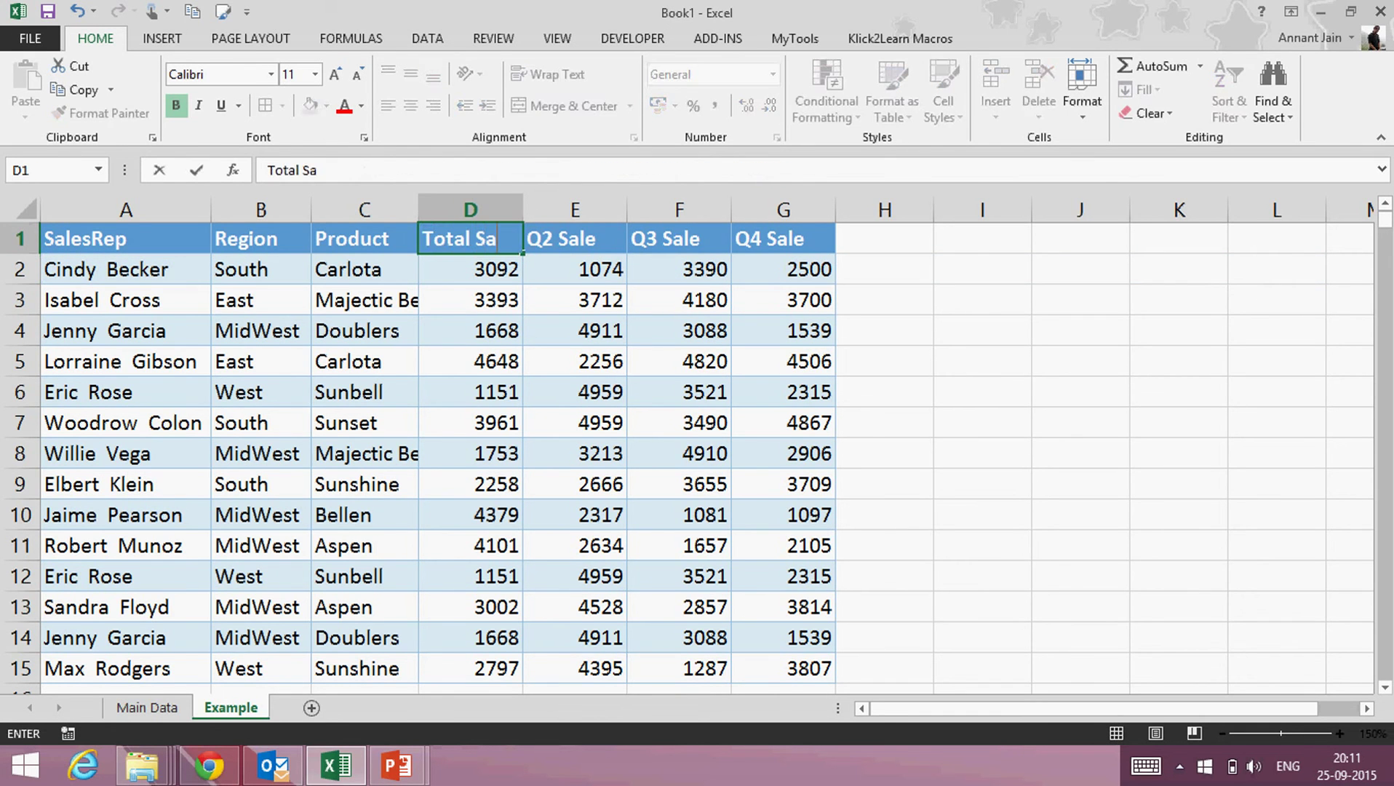
key("Return")
key("ctrl+z")
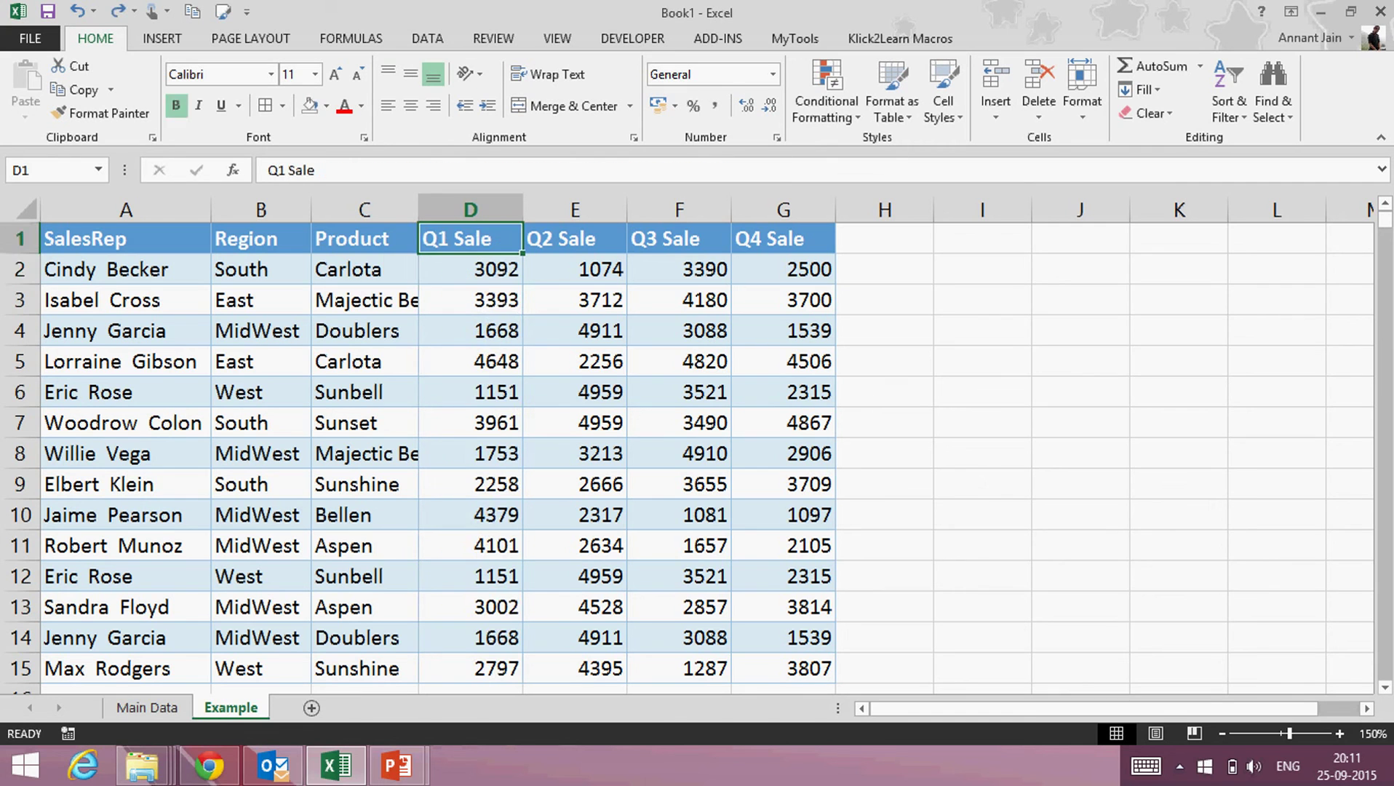
key("Down")
key("Up")
key("ctrl+Page_Up")
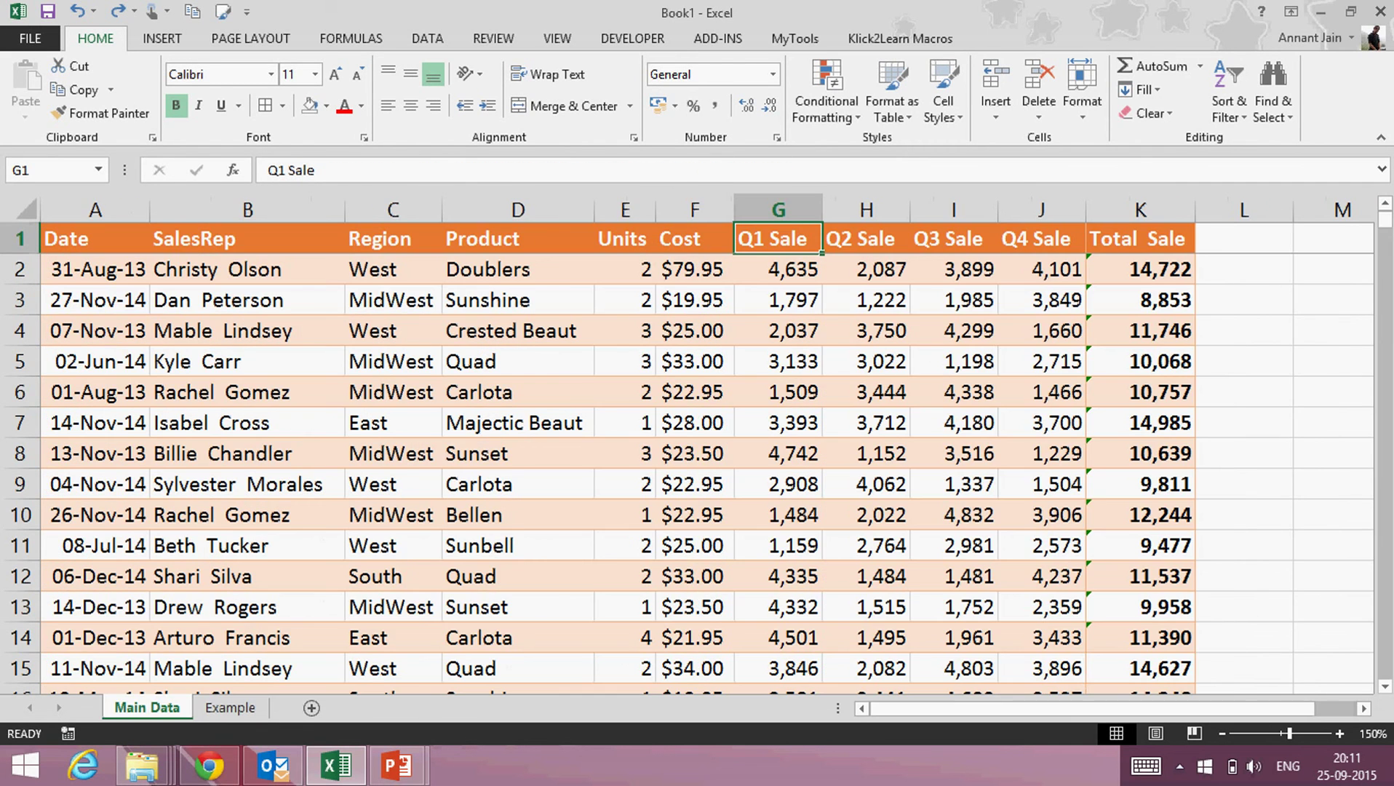
key("ctrl+Page_Down")
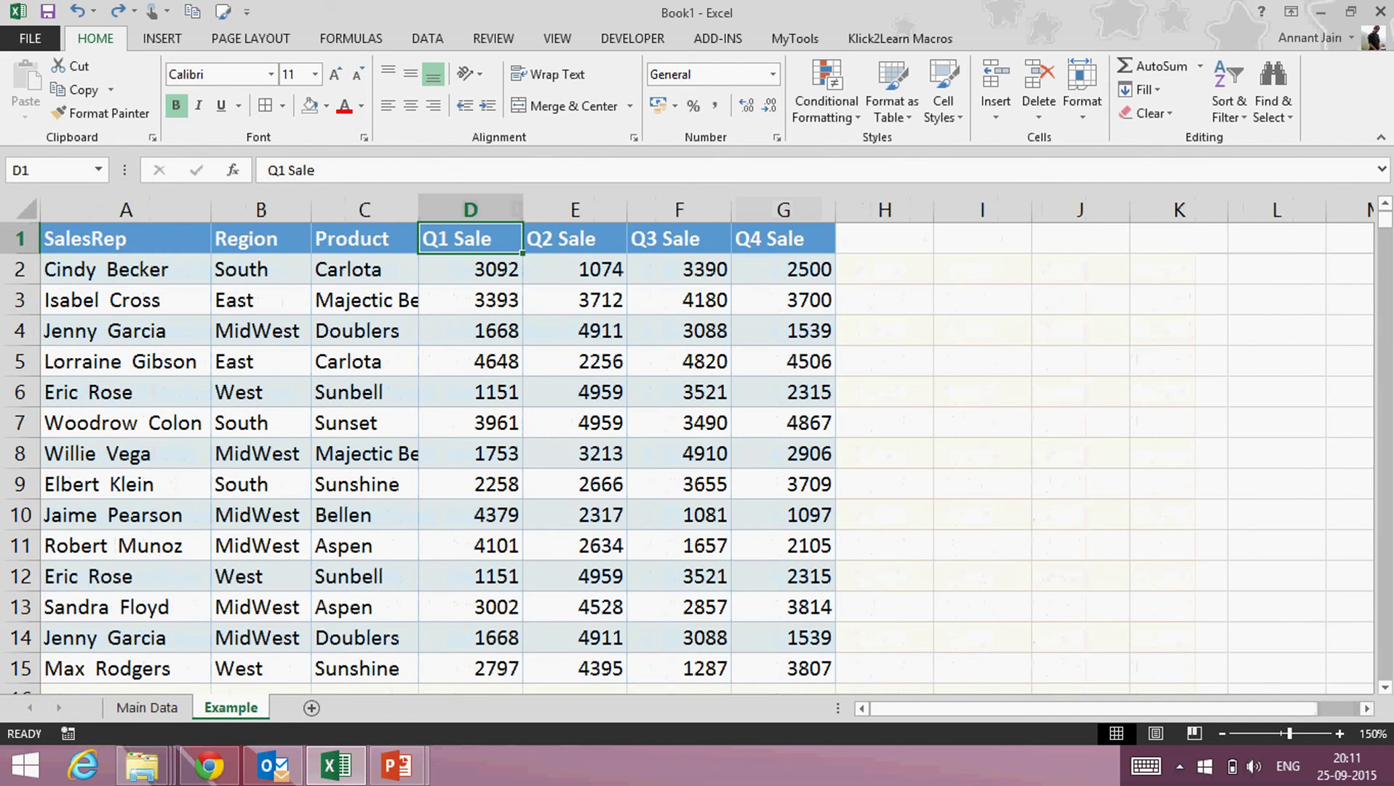
type("Unites")
key("BackSpace")
key("BackSpace")
type("s")
key("Return")
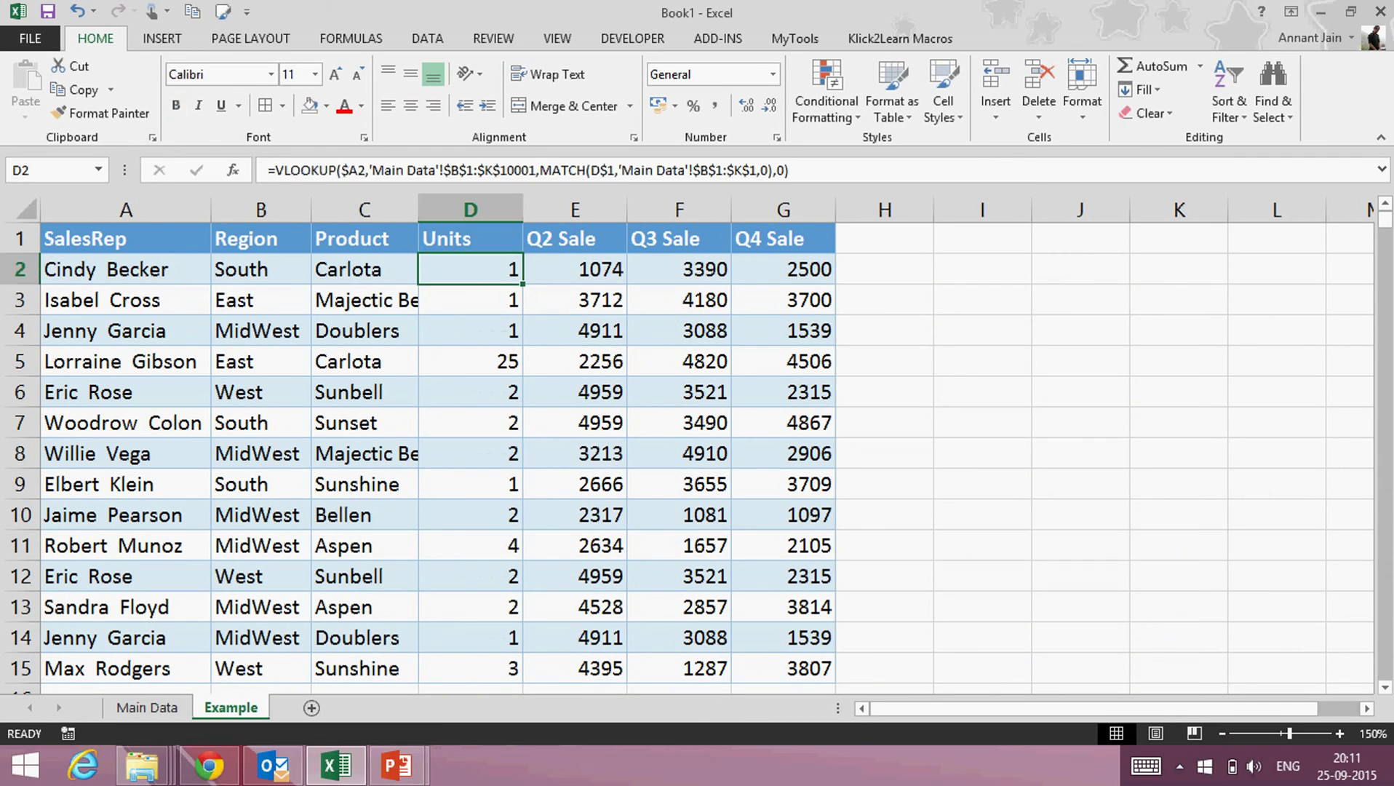
left_click(470, 239)
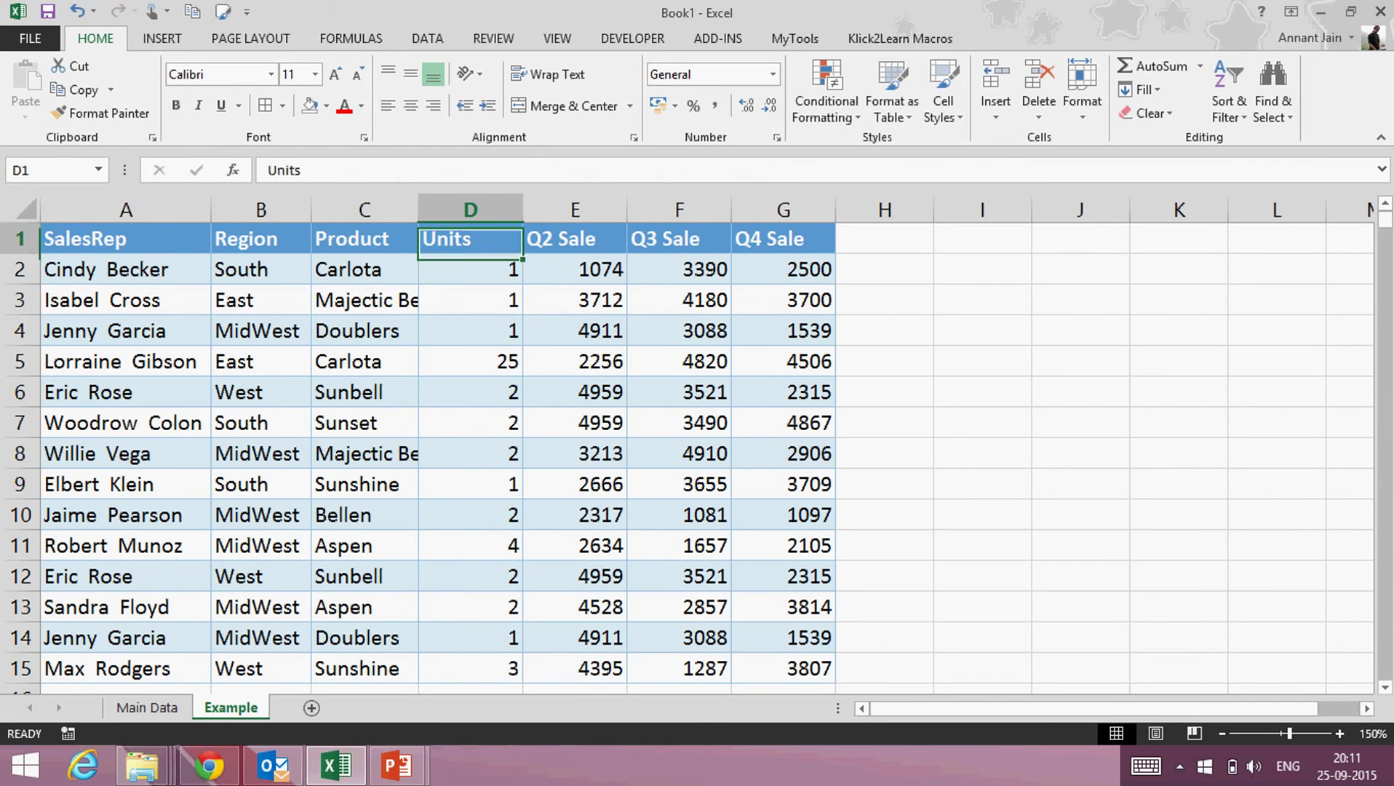
left_click(502, 268)
left_click(470, 299)
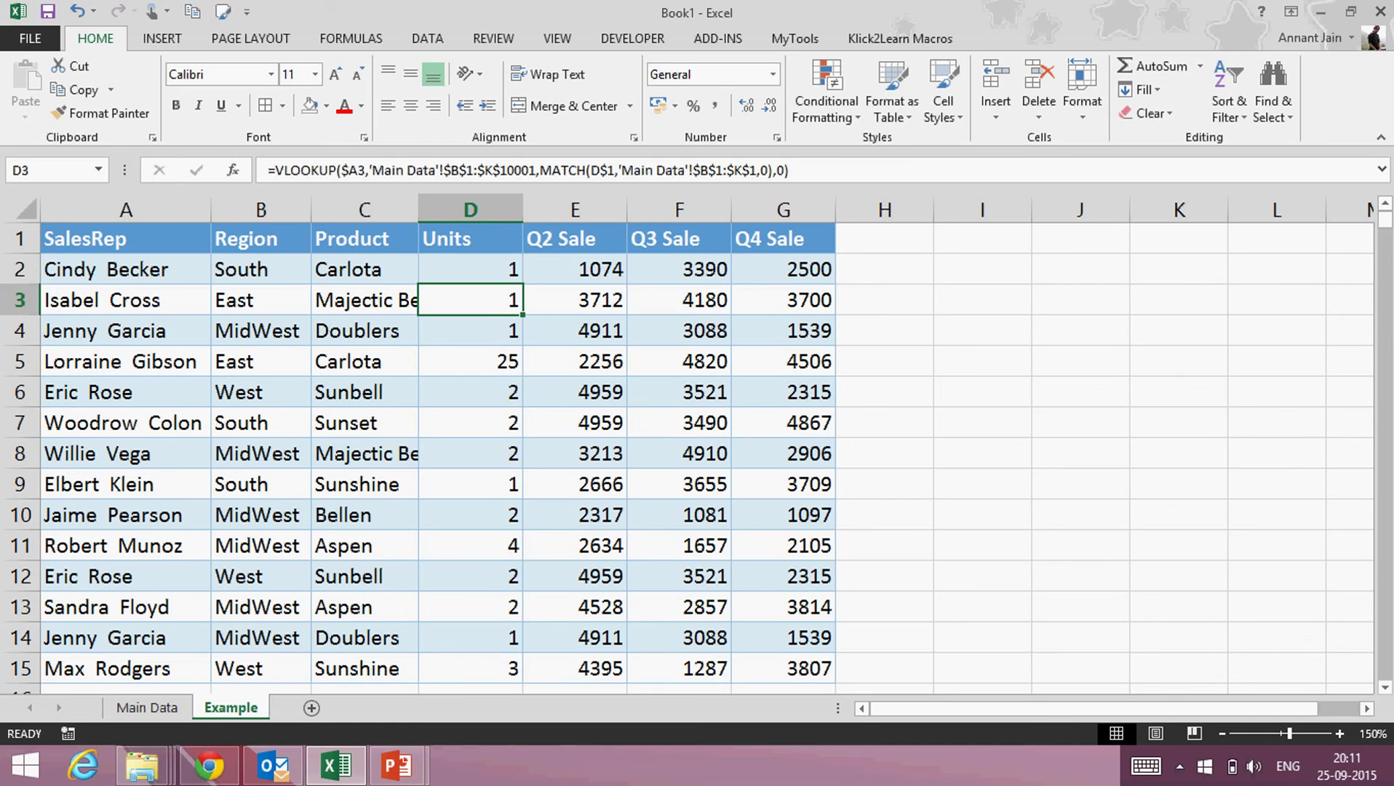
left_click(470, 269)
left_click(470, 238)
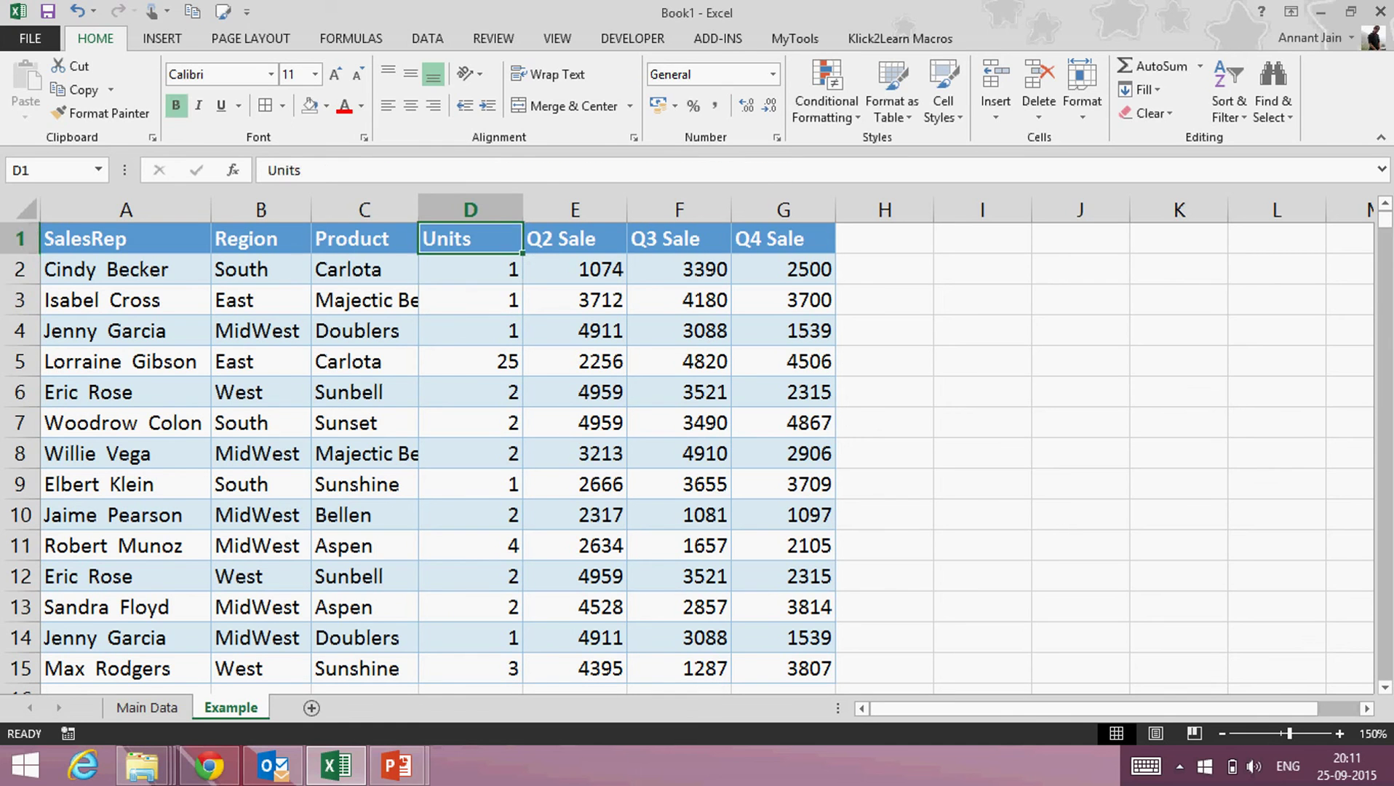
left_click(471, 269)
key("F2")
left_click(470, 238)
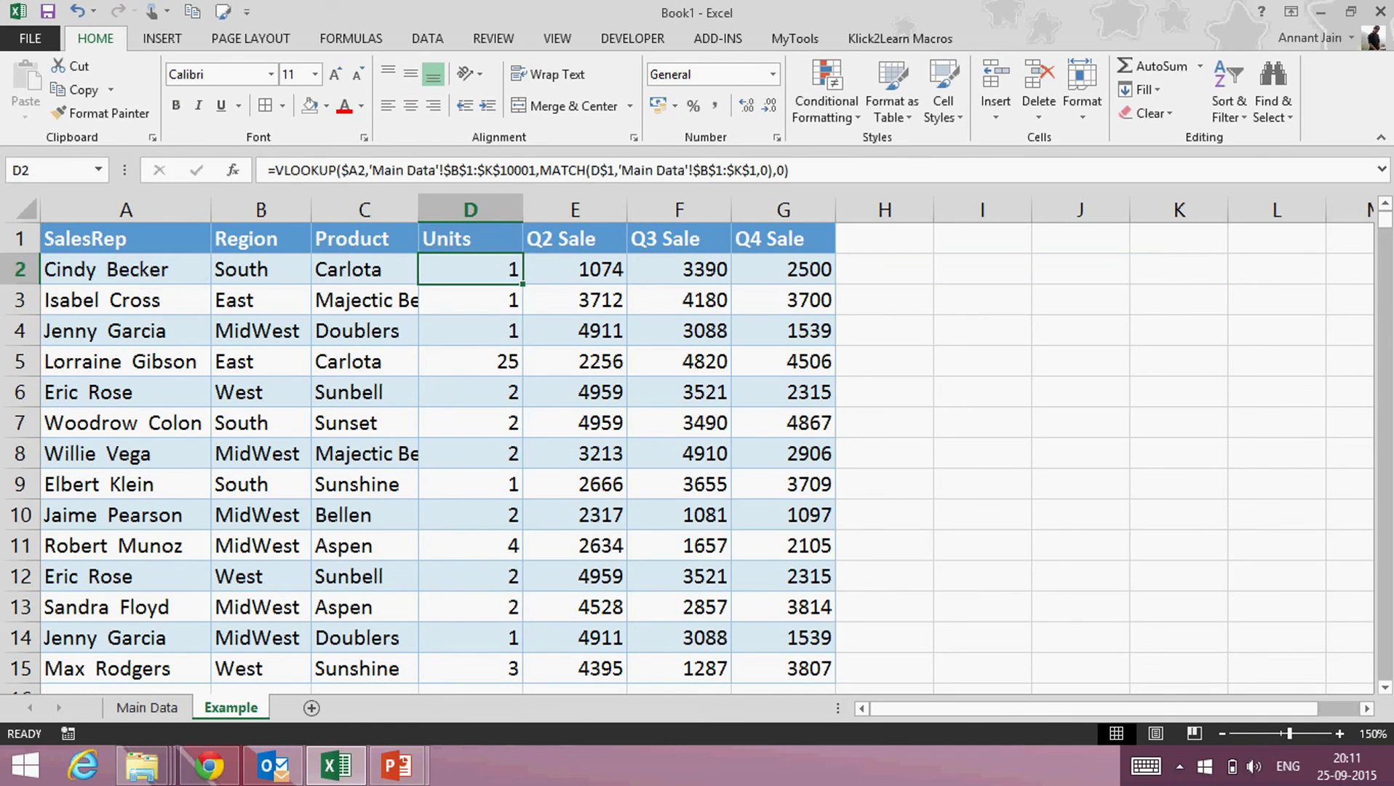
key("ctrl+Page_Up")
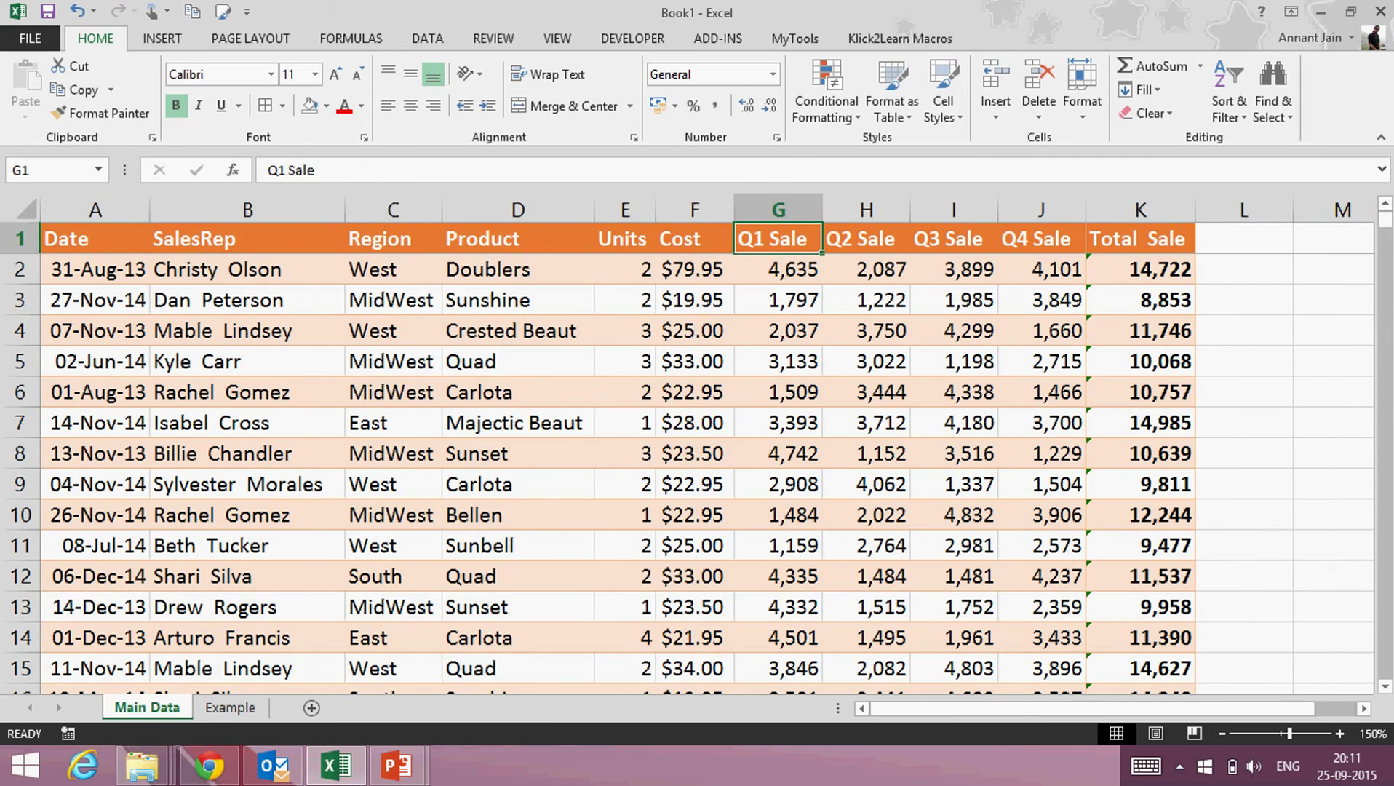
key("ctrl+Page_Down")
type("To")
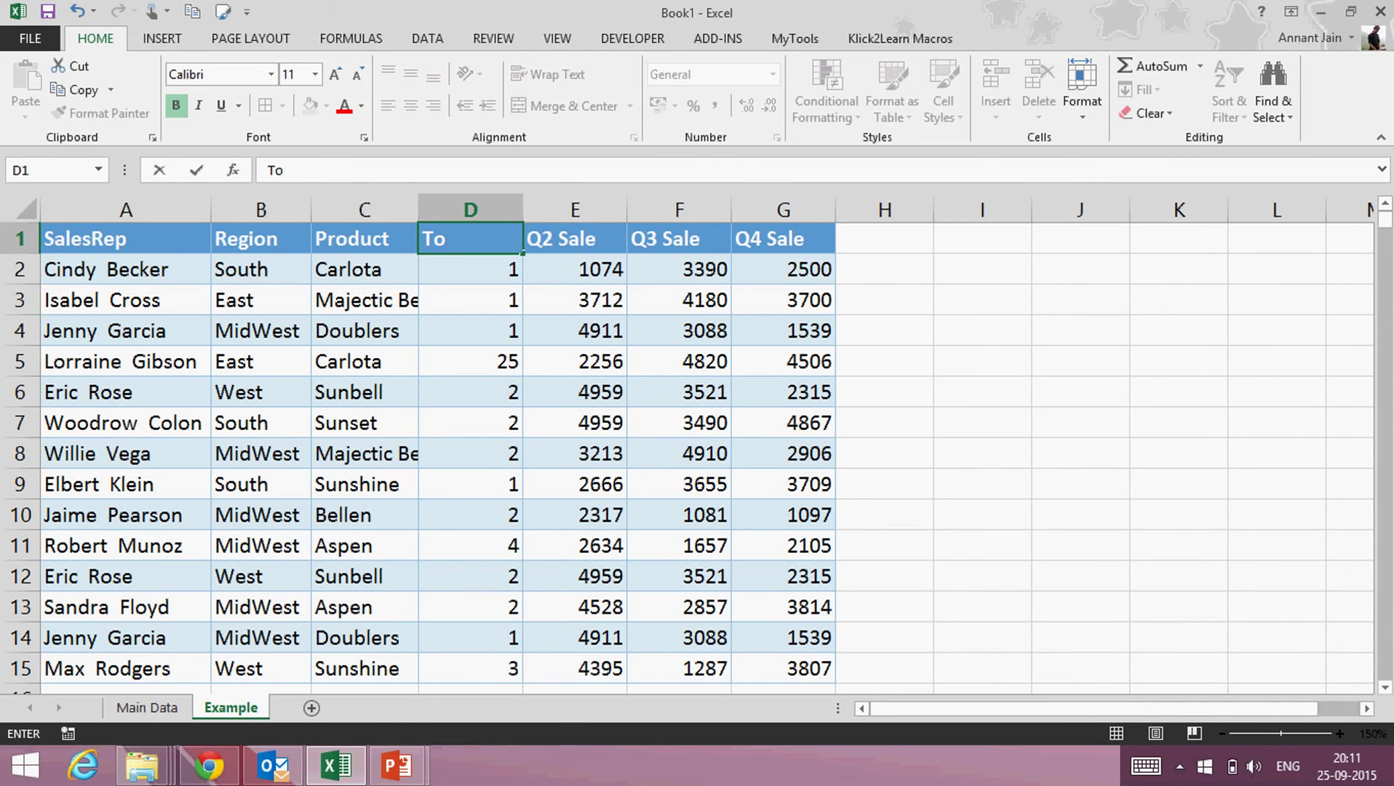
type("tal Sale")
key("Return")
key("Up")
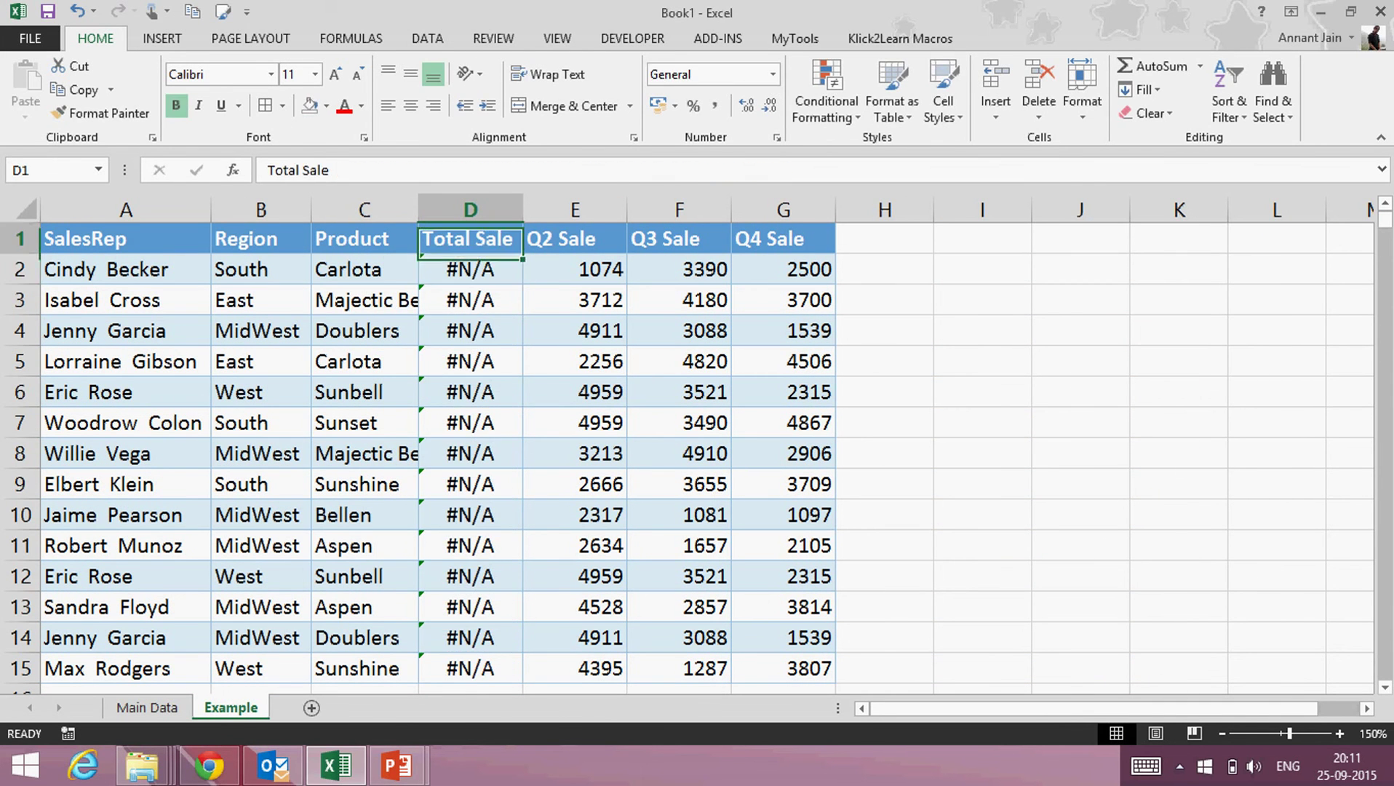
key("ctrl+z")
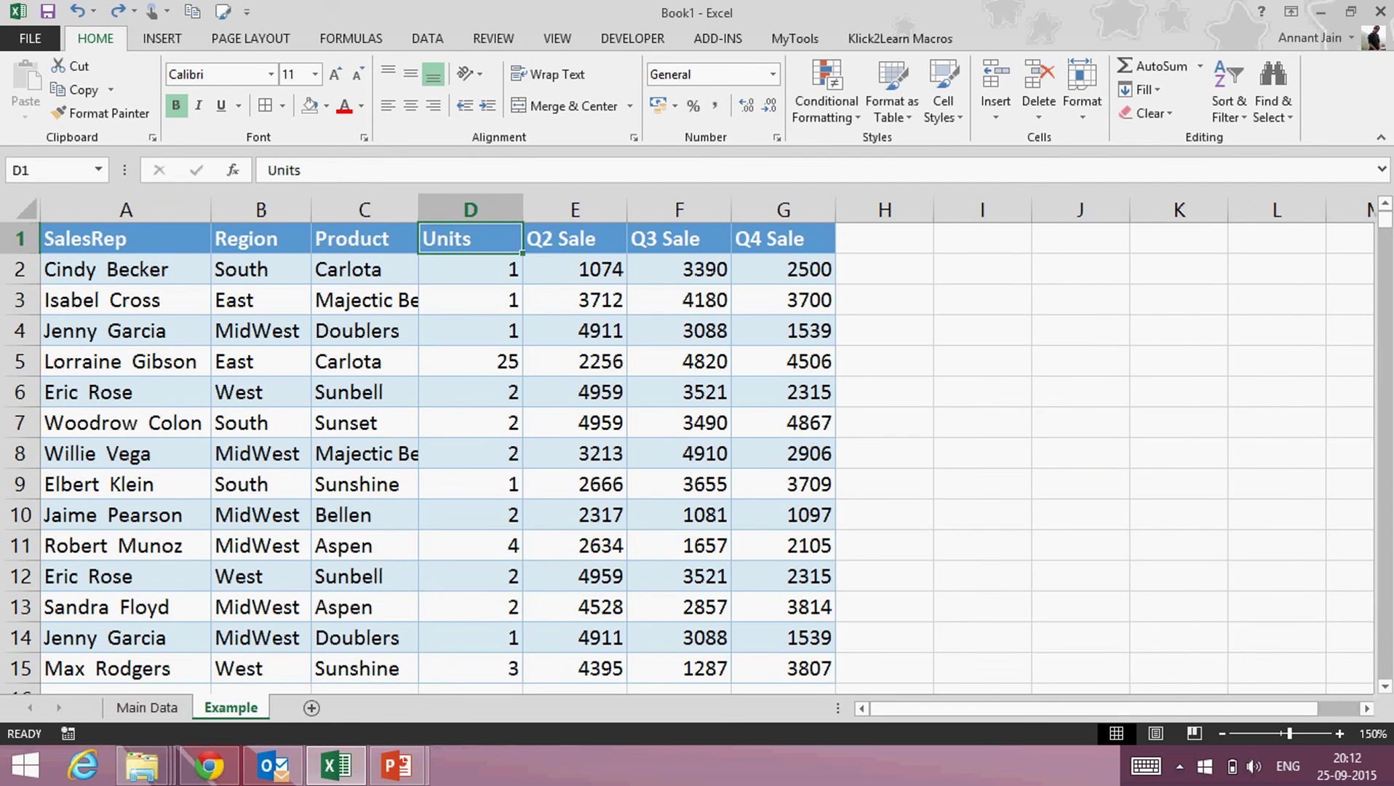
key("ctrl+Page_Up")
key("ctrl+Right")
key("ctrl+c")
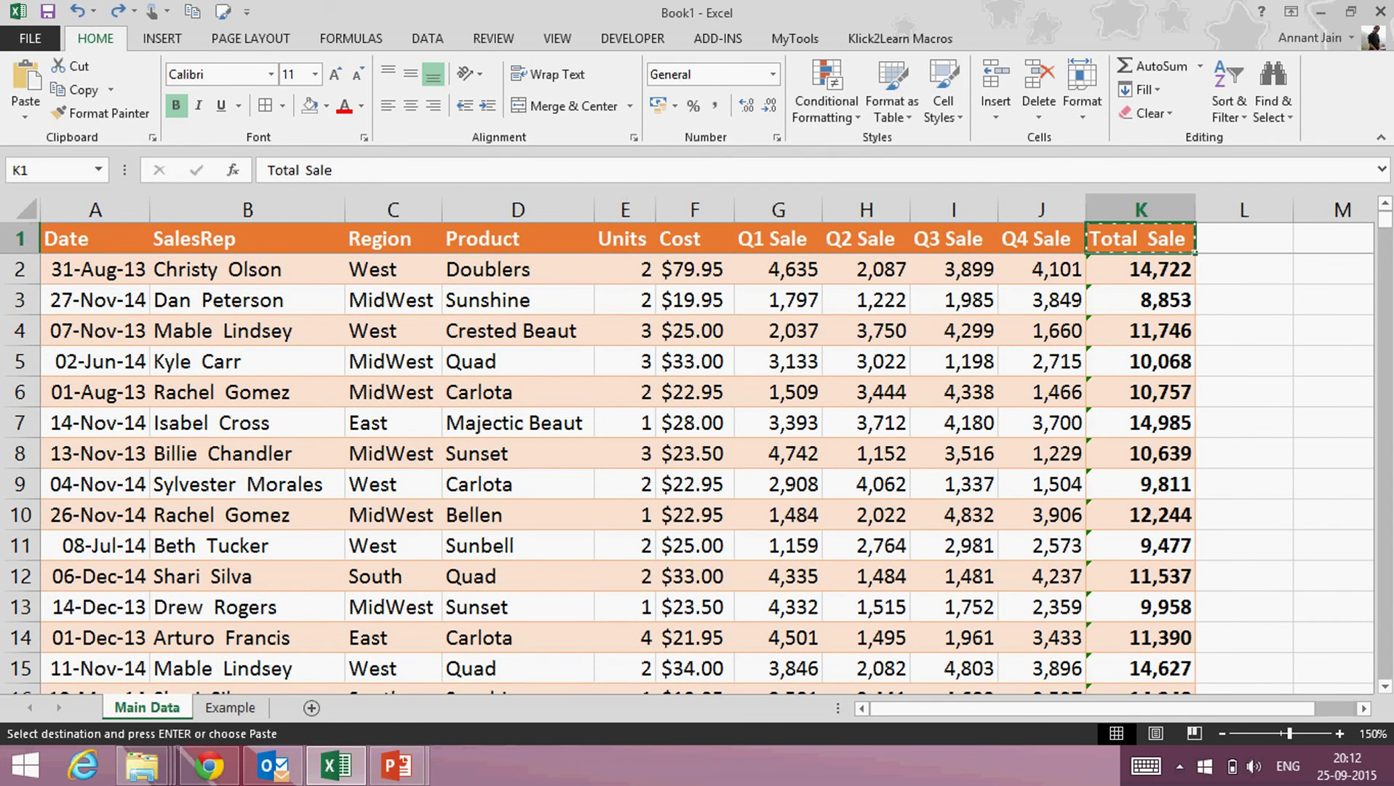
key("ctrl+Page_Down")
key("alt+e")
key("s")
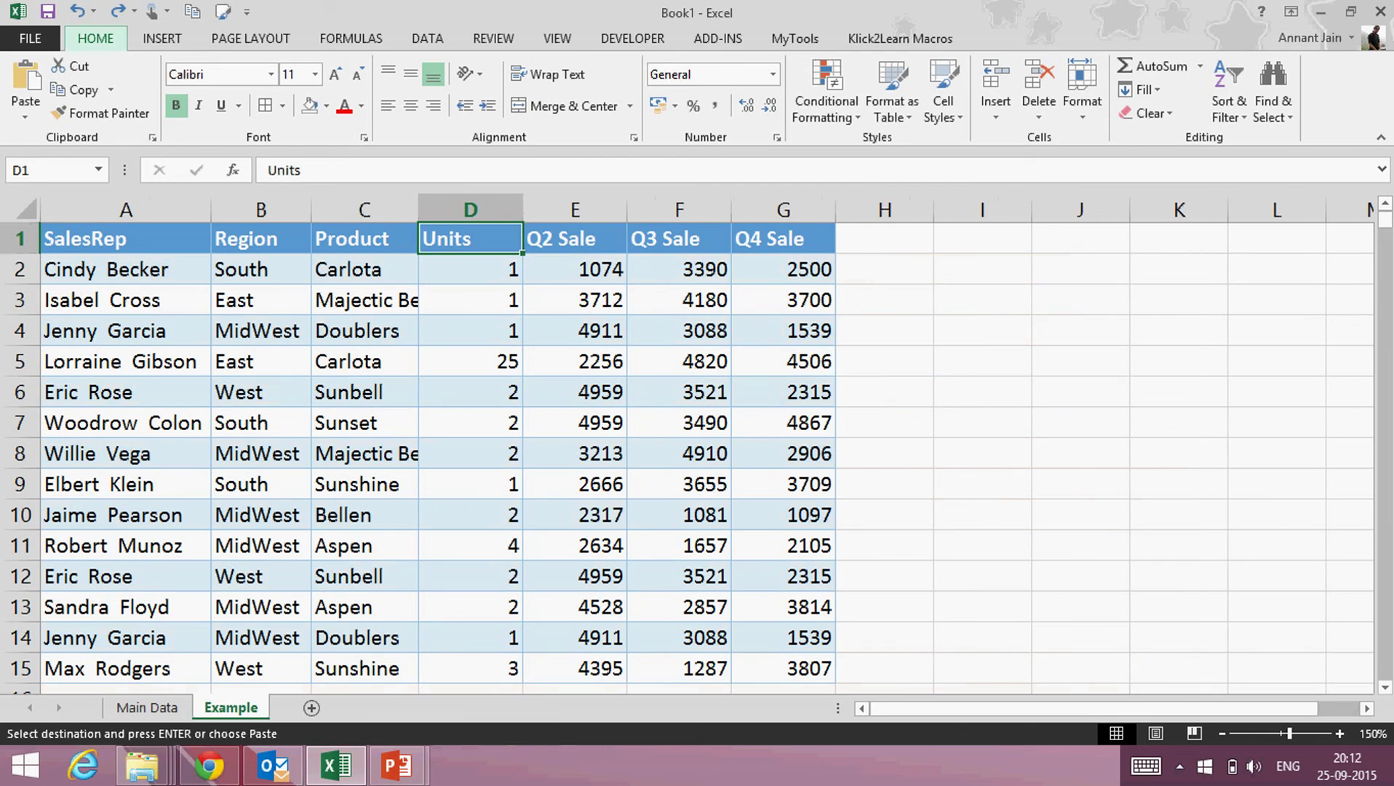
key("Return")
key("Escape")
key("Down")
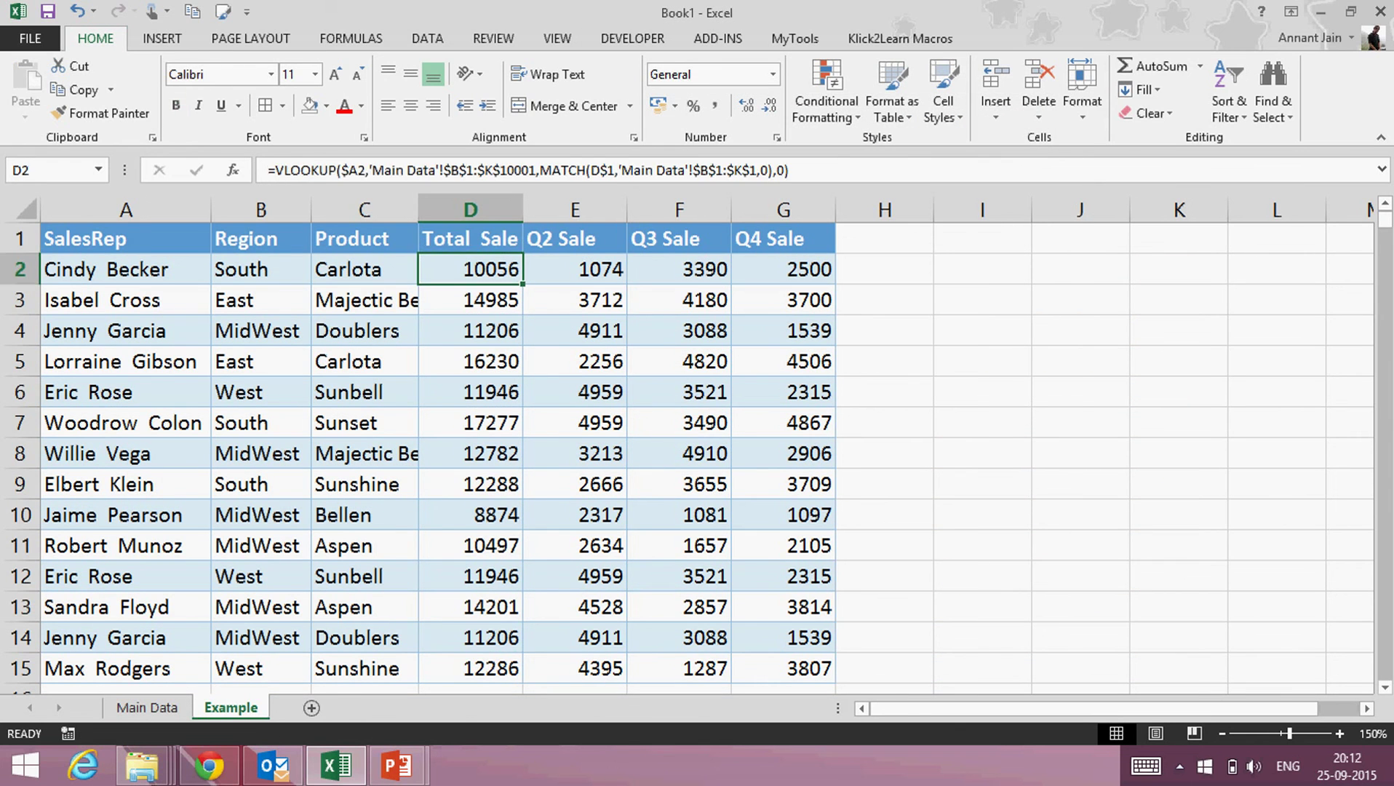
key("Up")
type("Q1 Sale")
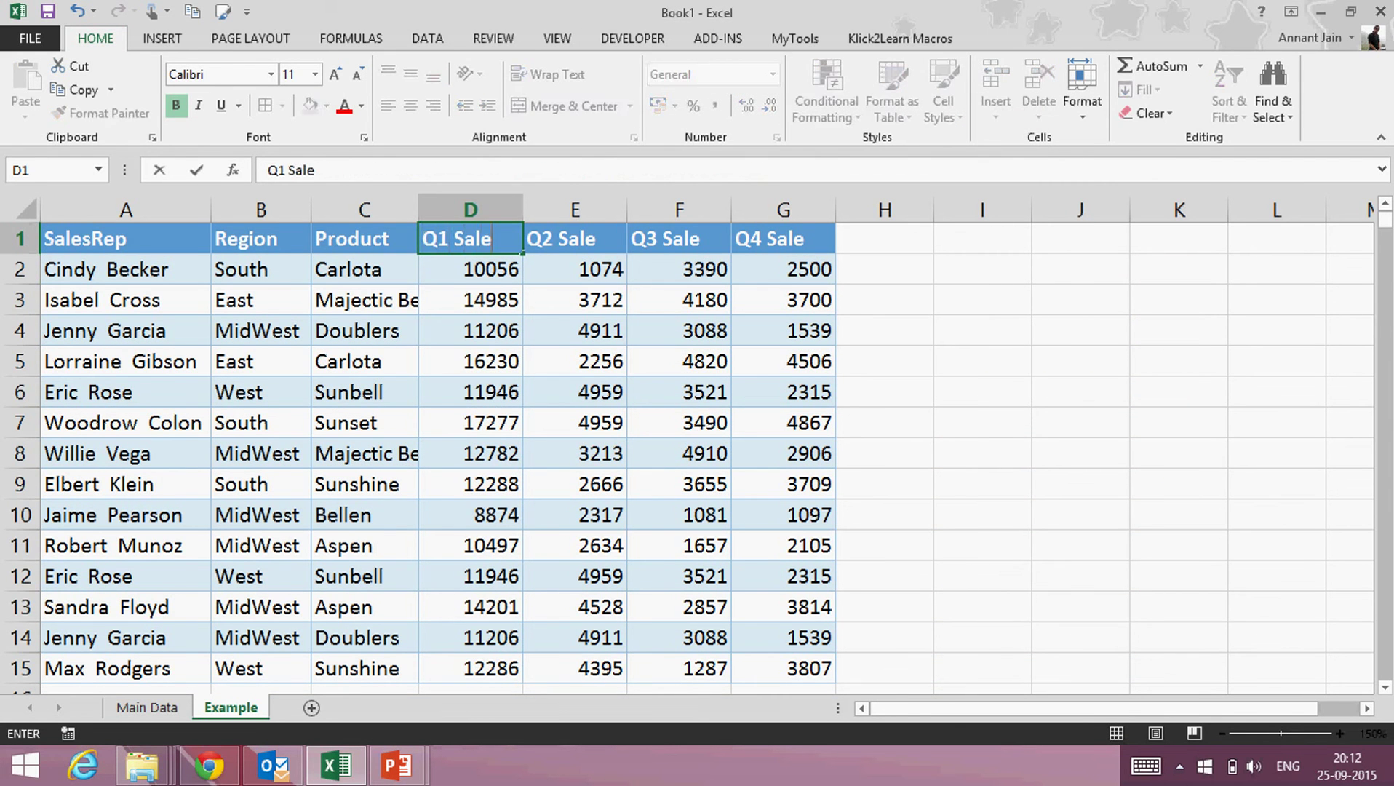
key("Return")
key("Up")
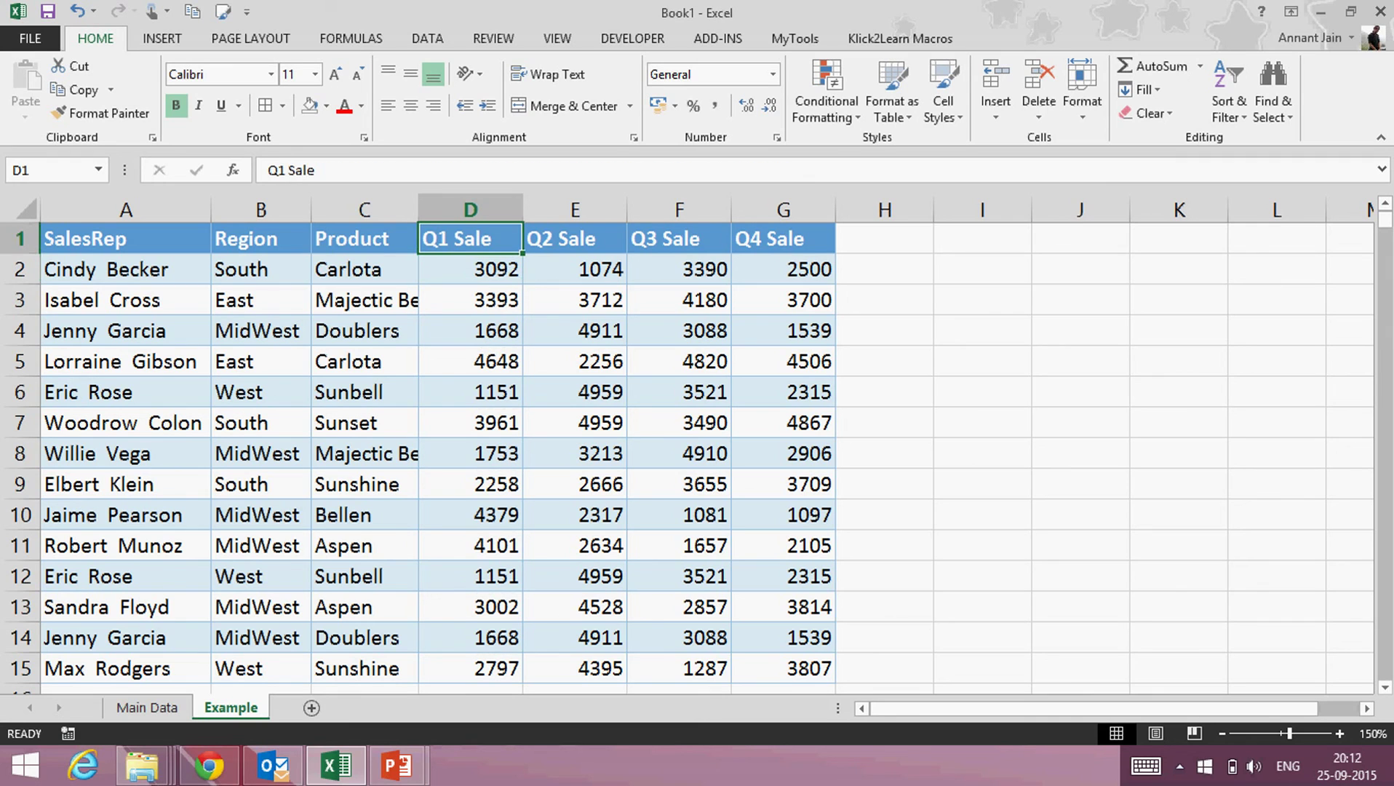
key("Left")
key("Right")
key("Right")
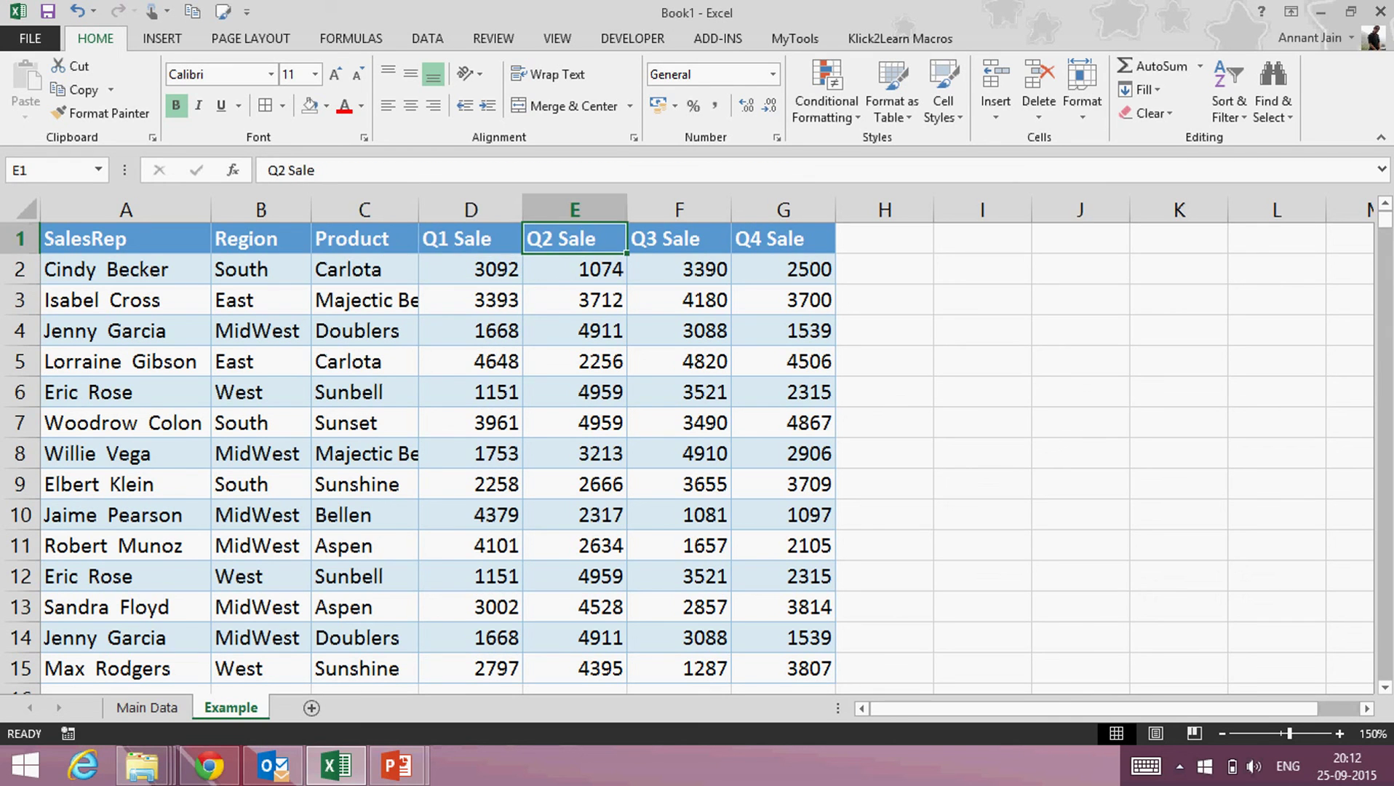
key("Left")
key("Down")
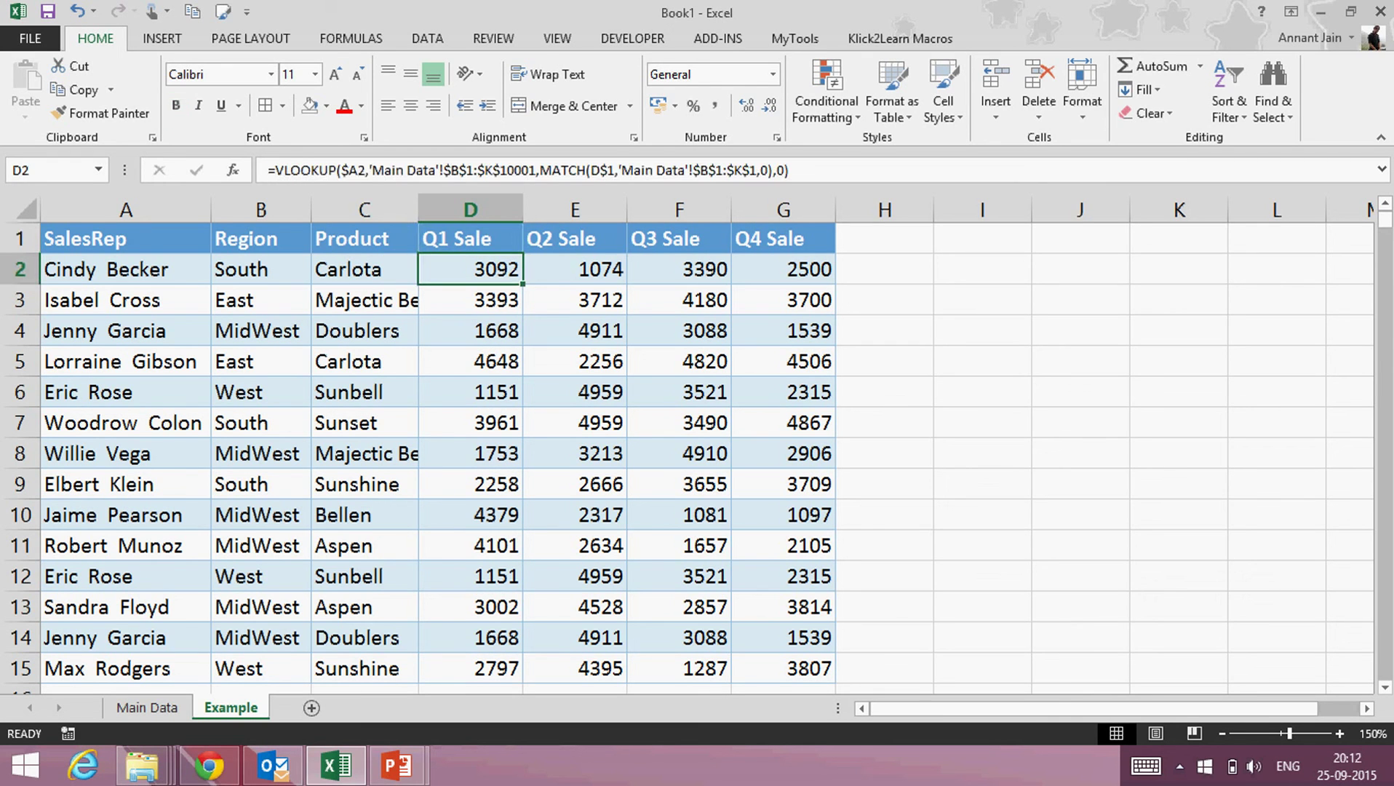
key("Left")
key("Left")
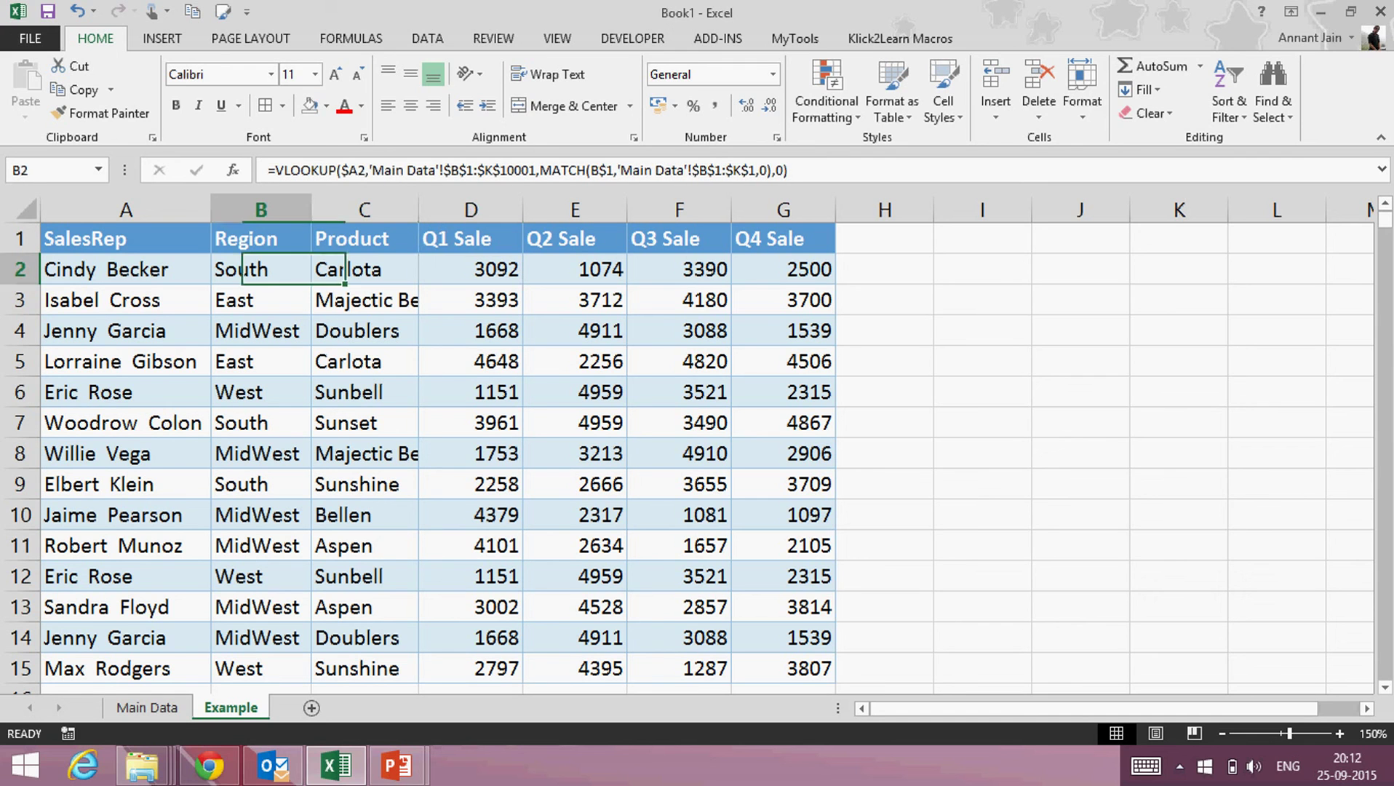
key("F2")
key("Left")
key("Left")
key("Left")
key("Left")
key("Left")
key("Left")
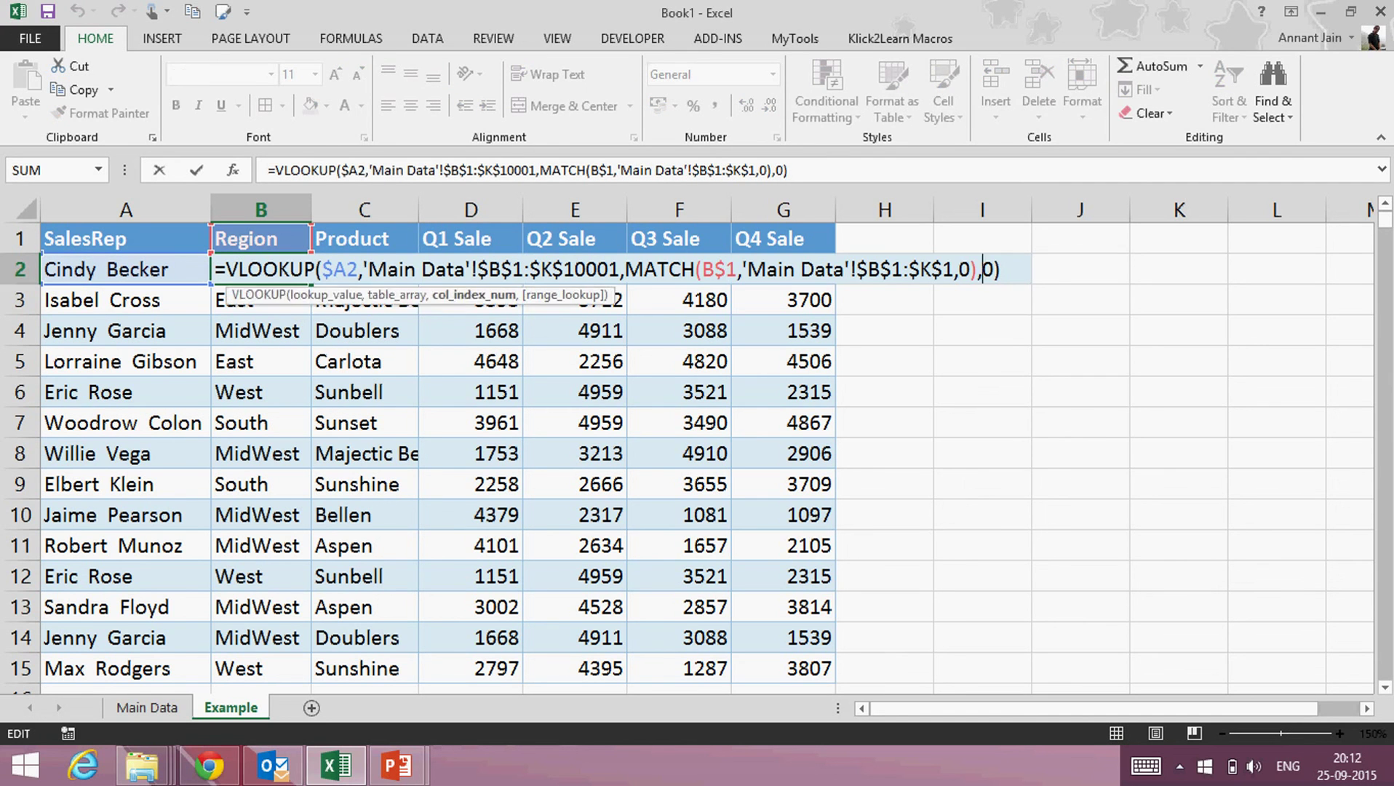
key("Right")
key("Right")
key("Right")
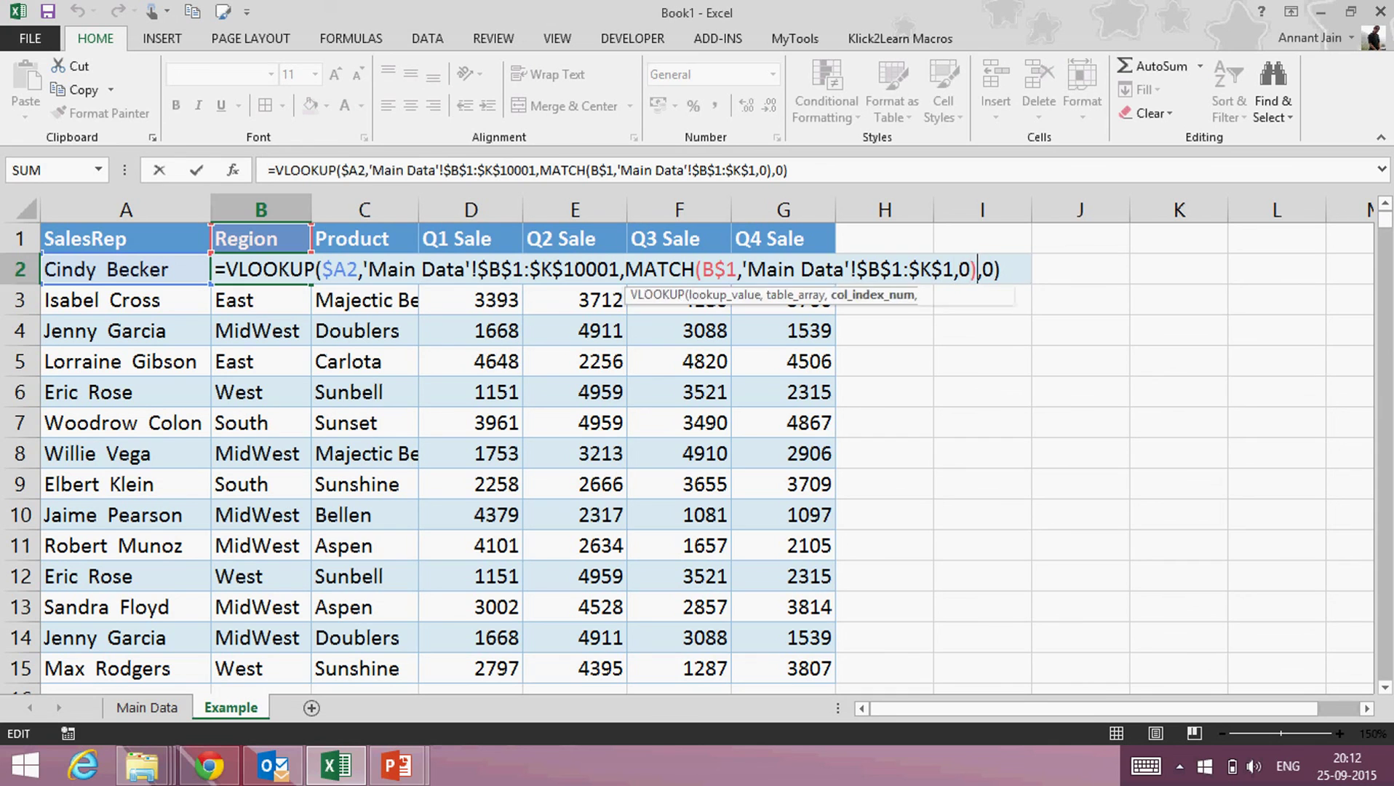
key("shift+Left")
key("shift+Left")
key("shift+Left")
key("shift+Left")
key("shift+Left")
key("shift+Left")
key("shift+Left")
key("shift+Left")
key("shift+Left")
key("shift+Left")
key("shift+Left")
key("shift+Left")
key("shift+Left")
key("shift+Left")
key("shift+Left")
key("shift+Left")
key("shift+Left")
key("shift+Left")
key("shift+Left")
key("shift+Left")
key("shift+Left")
key("shift+Left")
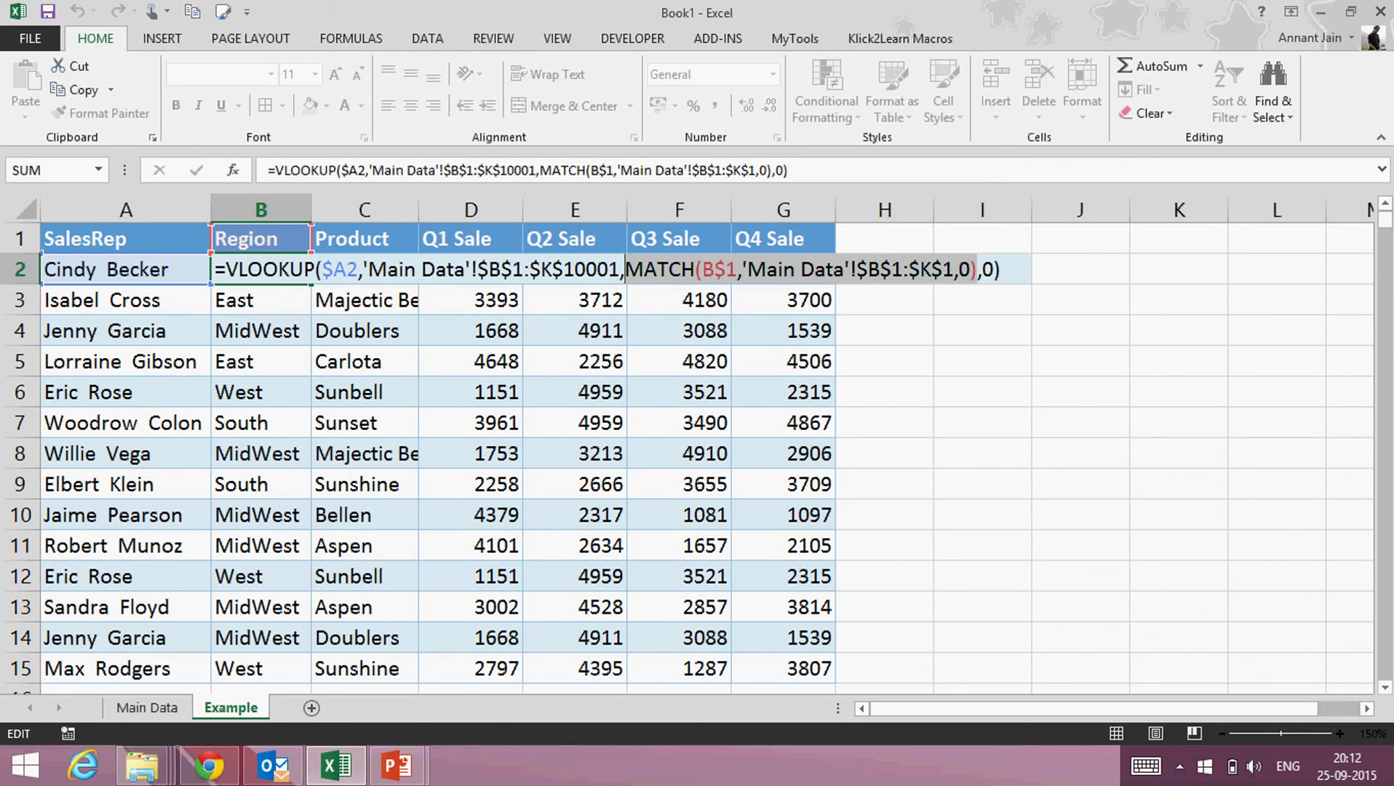
key("ctrl+Return")
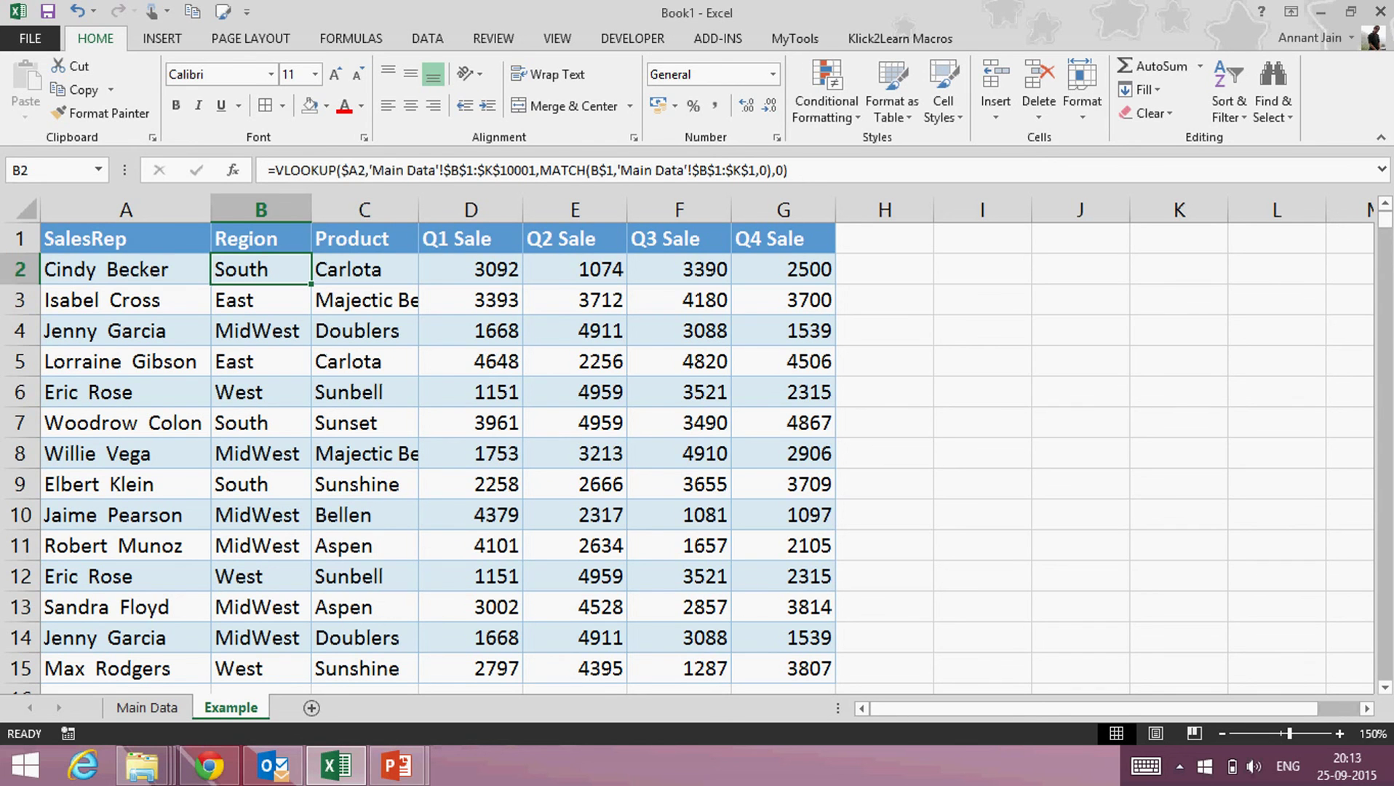
Switch back to the Vlookup and Match PowerPoint slide show.
key("alt+Tab")
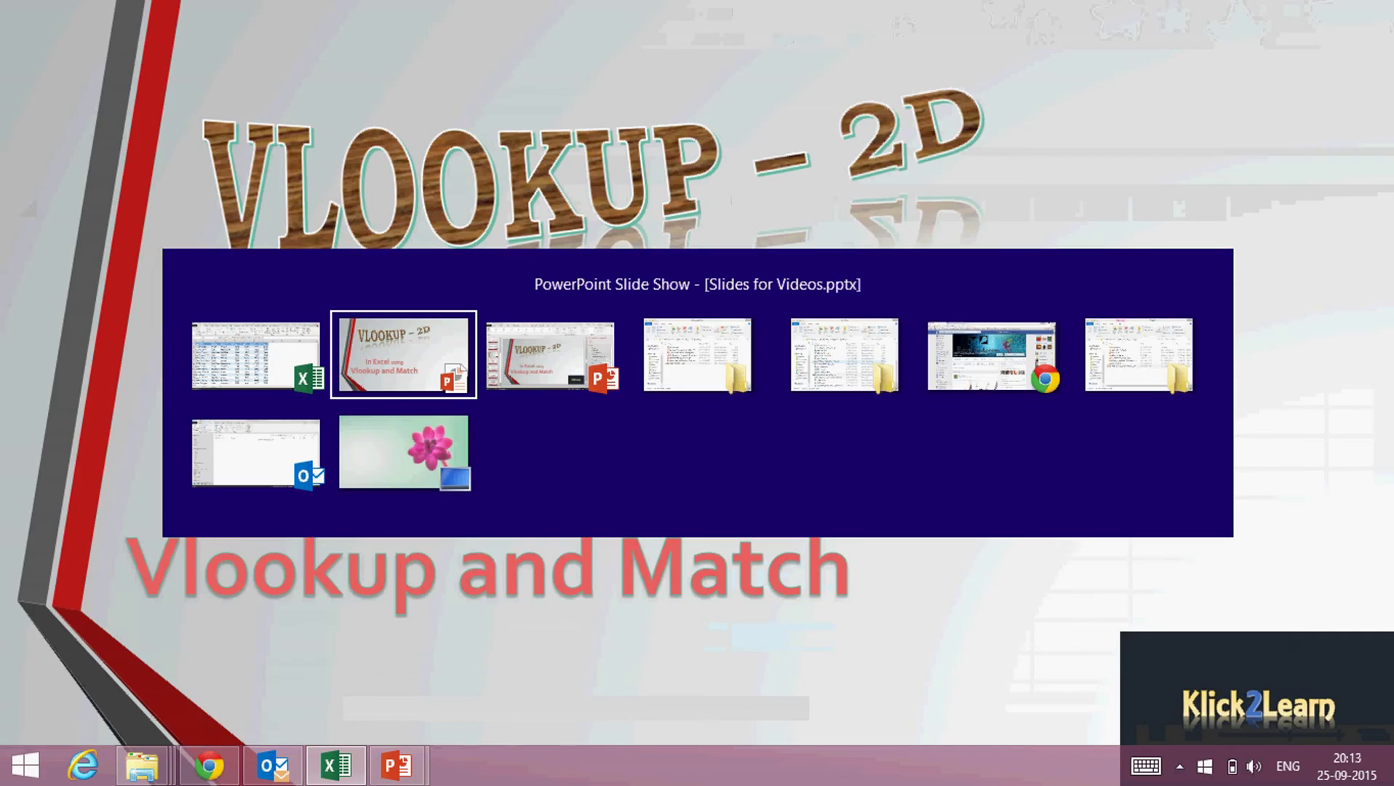